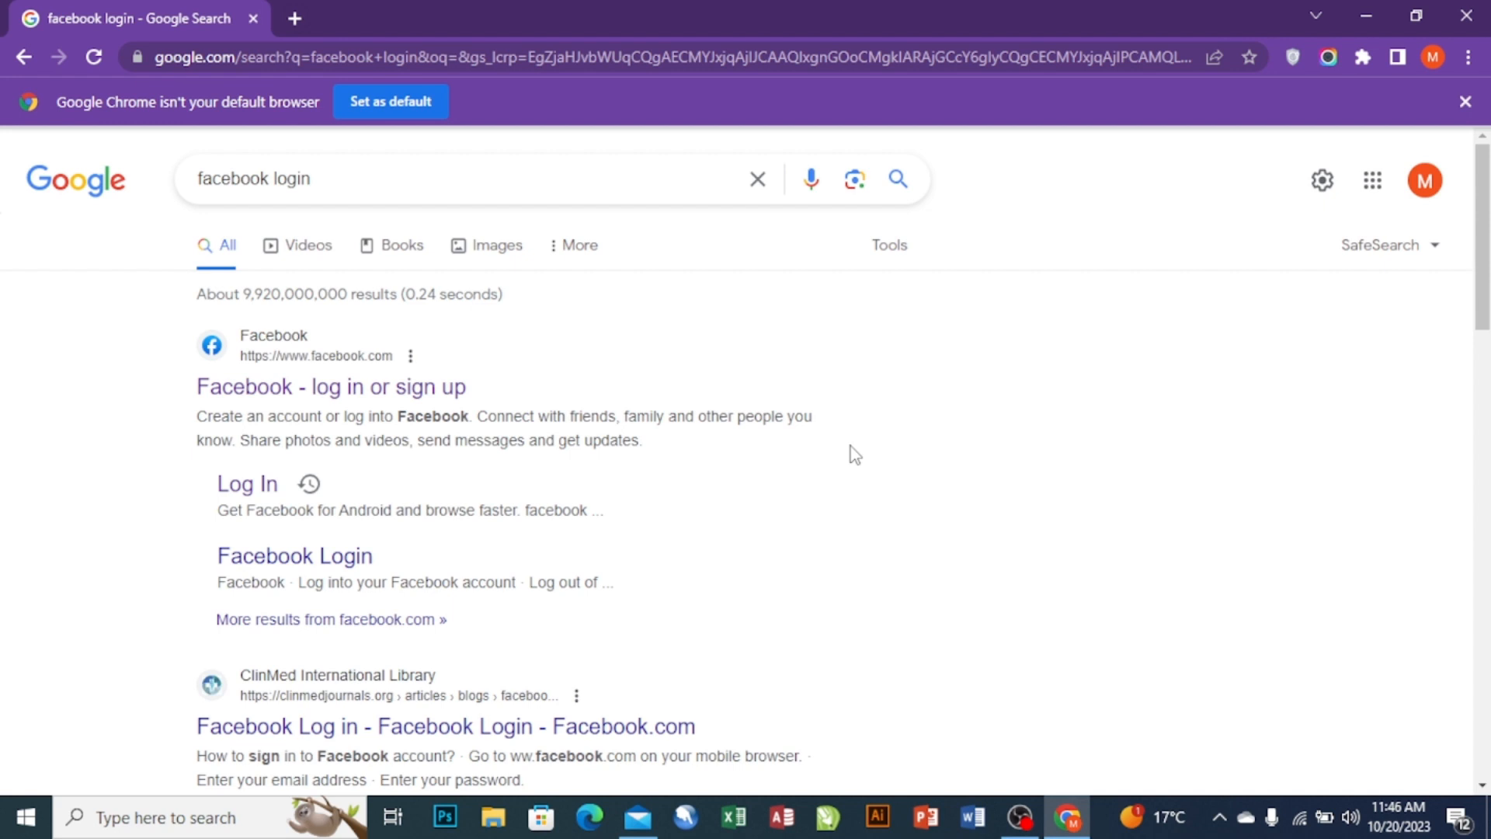
- Open Facebook from the search results and go to the Pages you manage
left_click(226, 396)
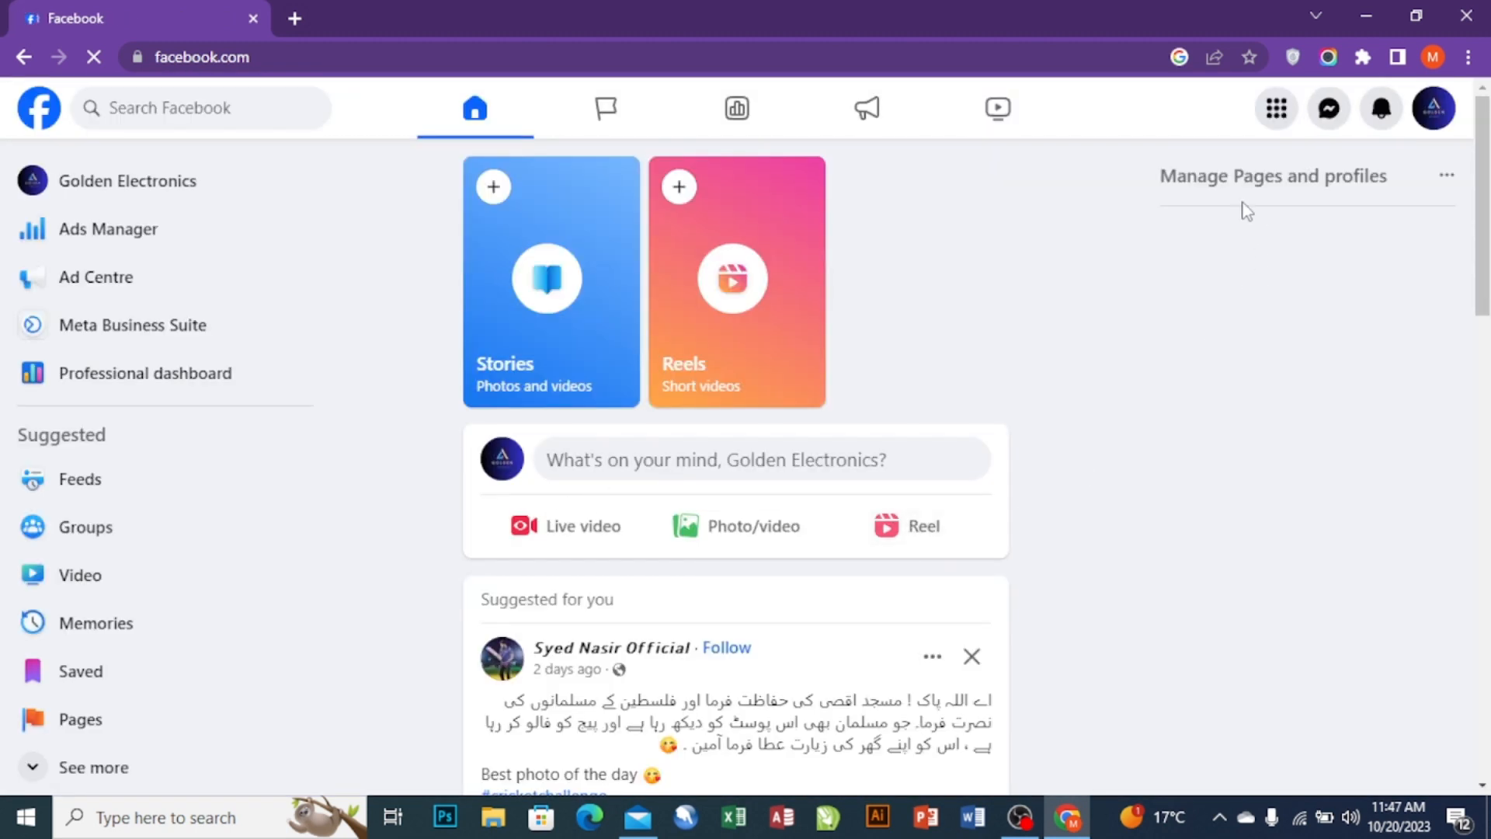
left_click(1280, 117)
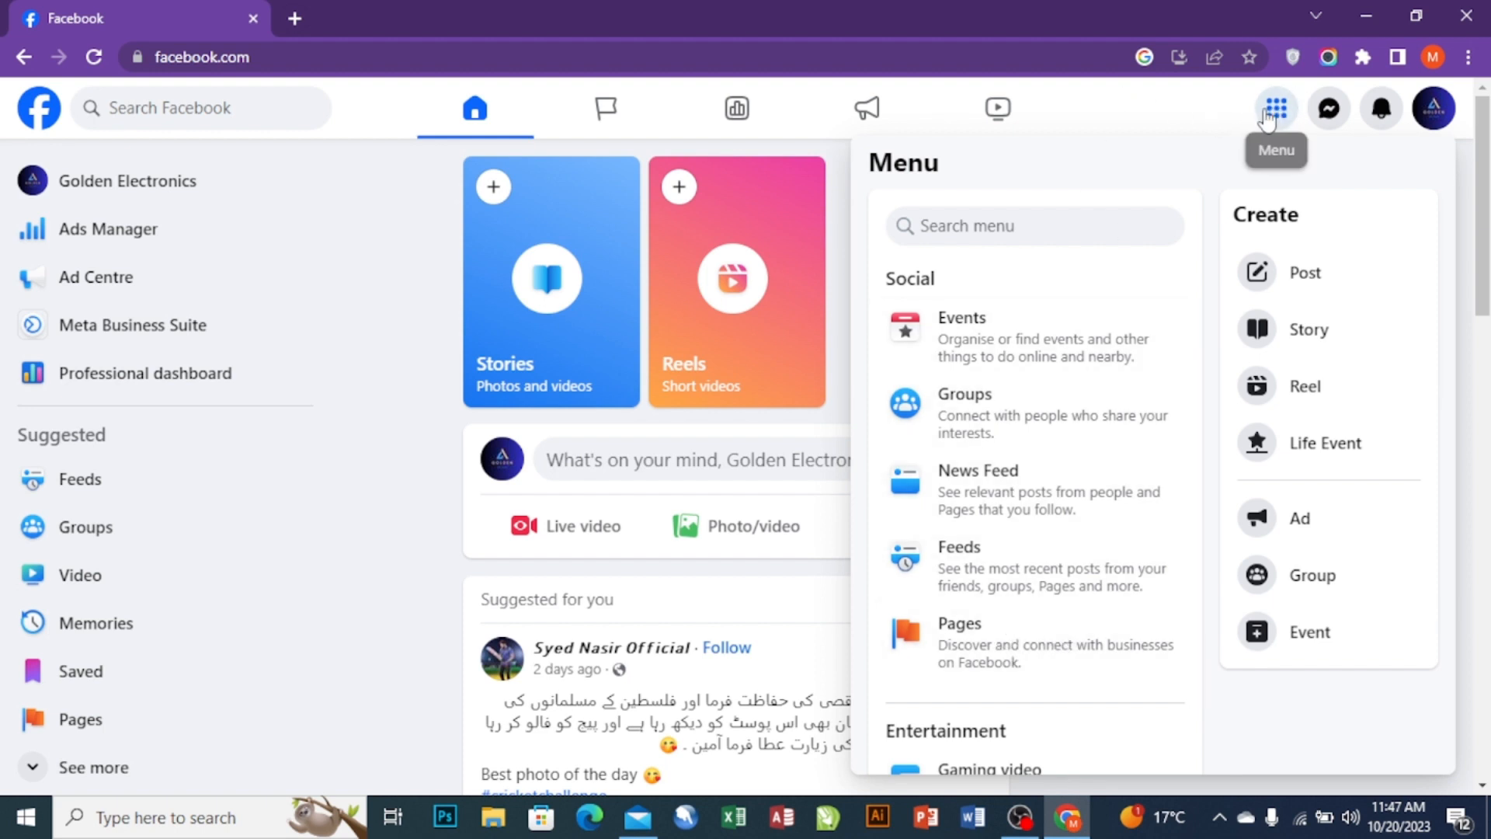
left_click(968, 651)
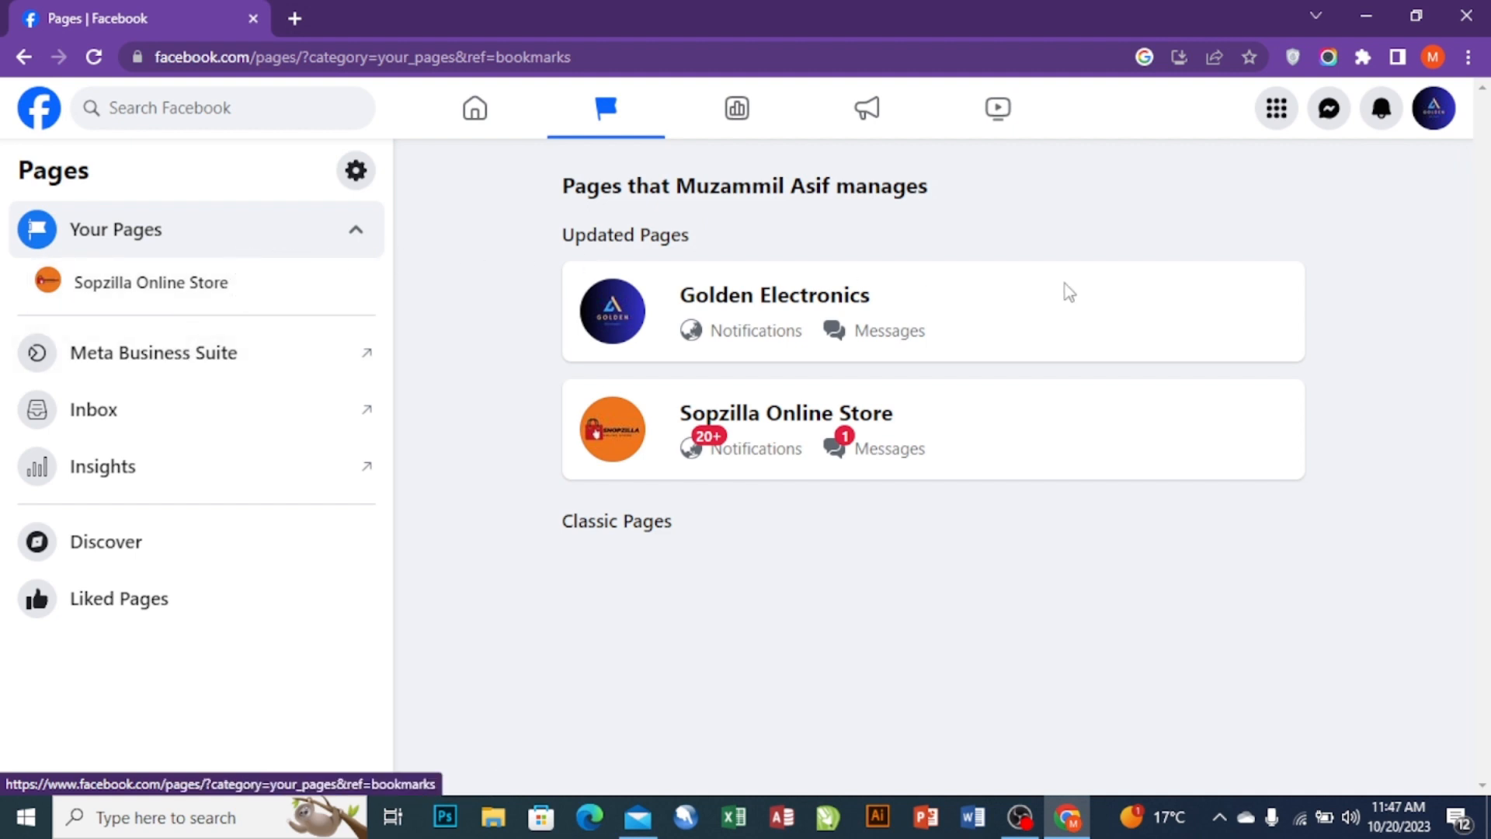
- Switch from the Golden Electronics page to your personal profile and start a new Page
left_click(1434, 108)
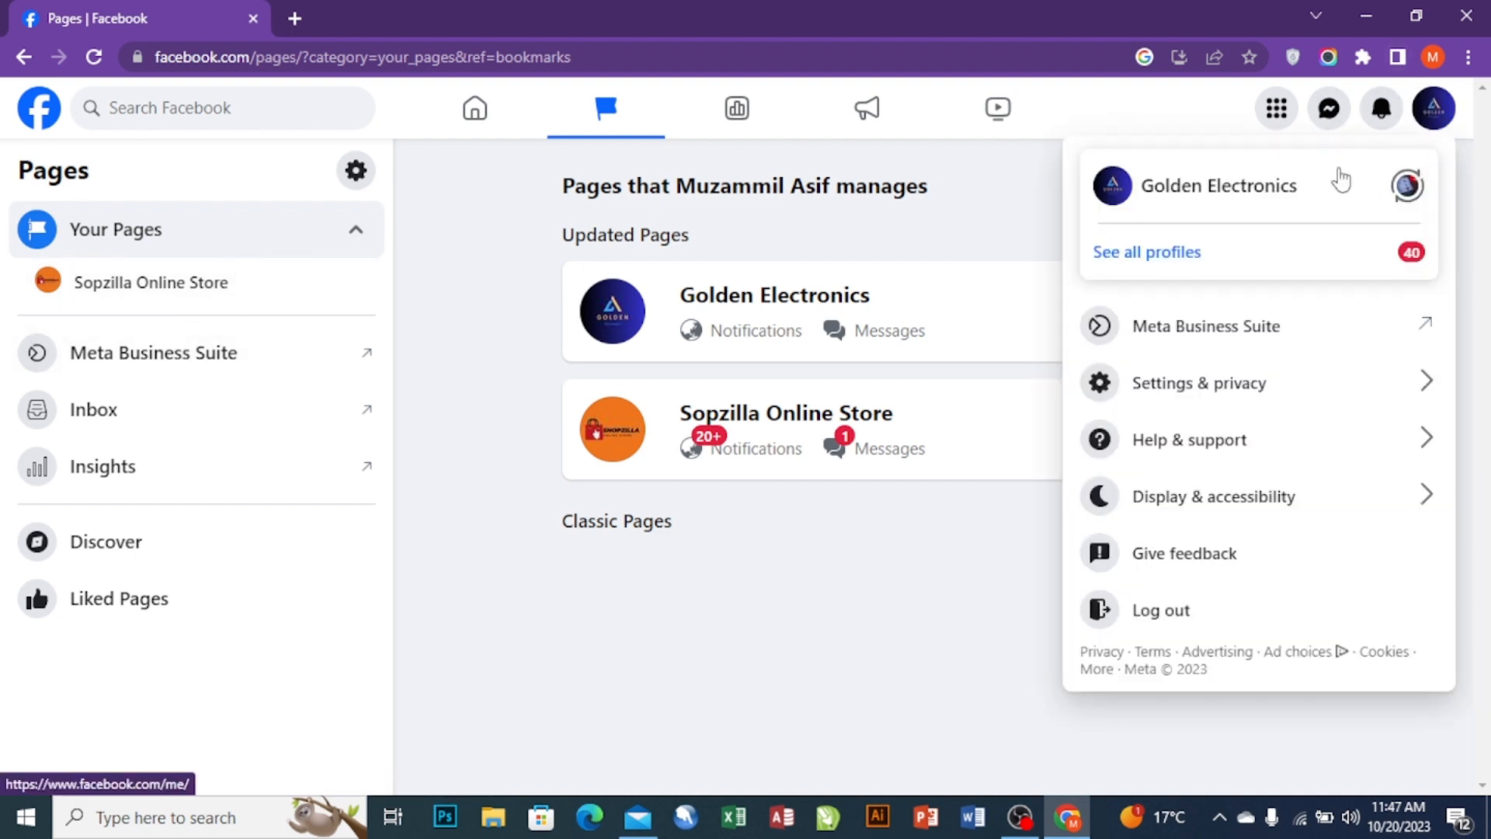
left_click(1171, 252)
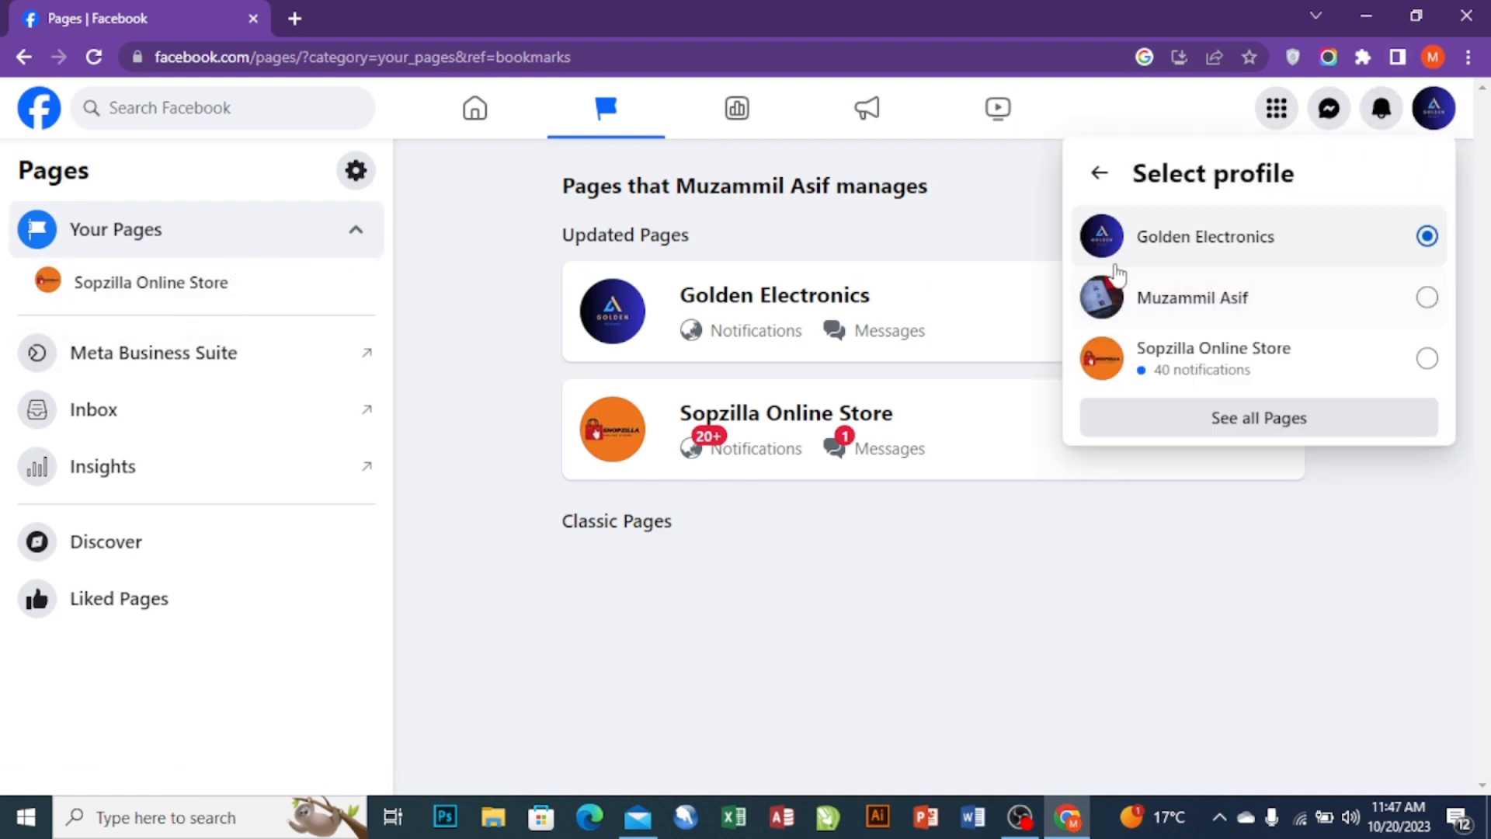
left_click(1165, 297)
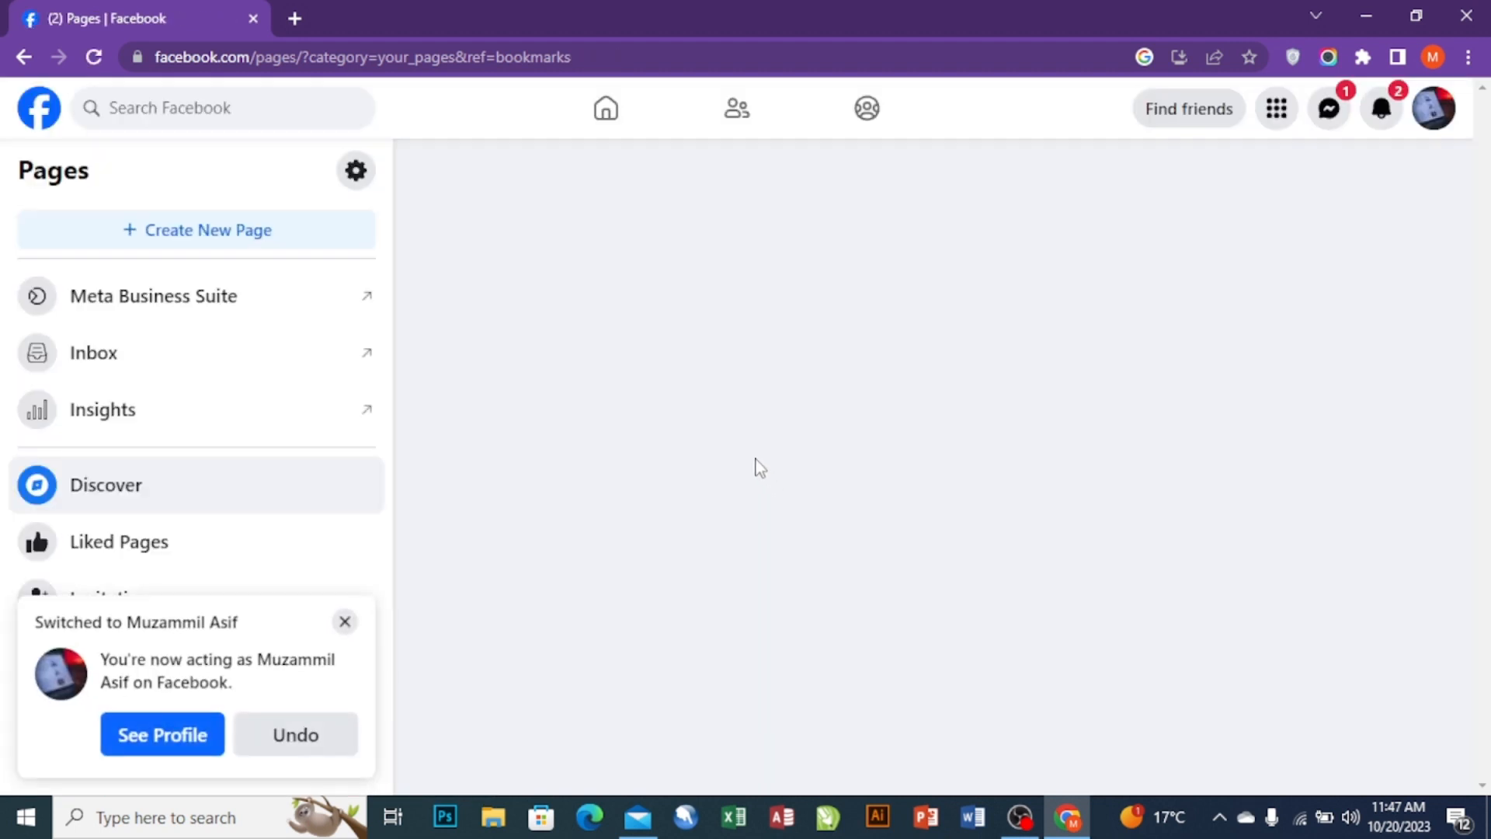
left_click(24, 296)
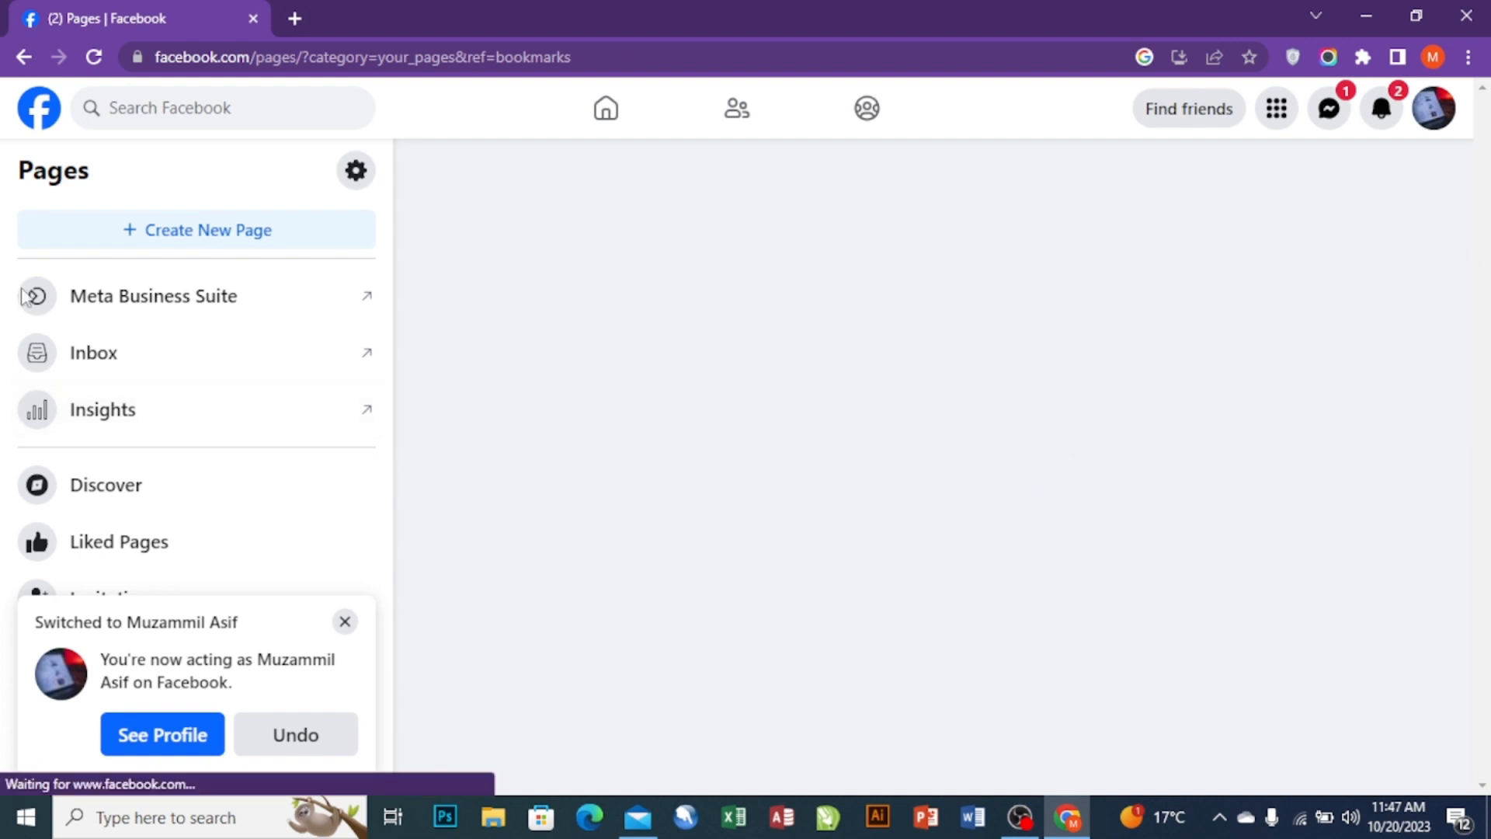
left_click(230, 230)
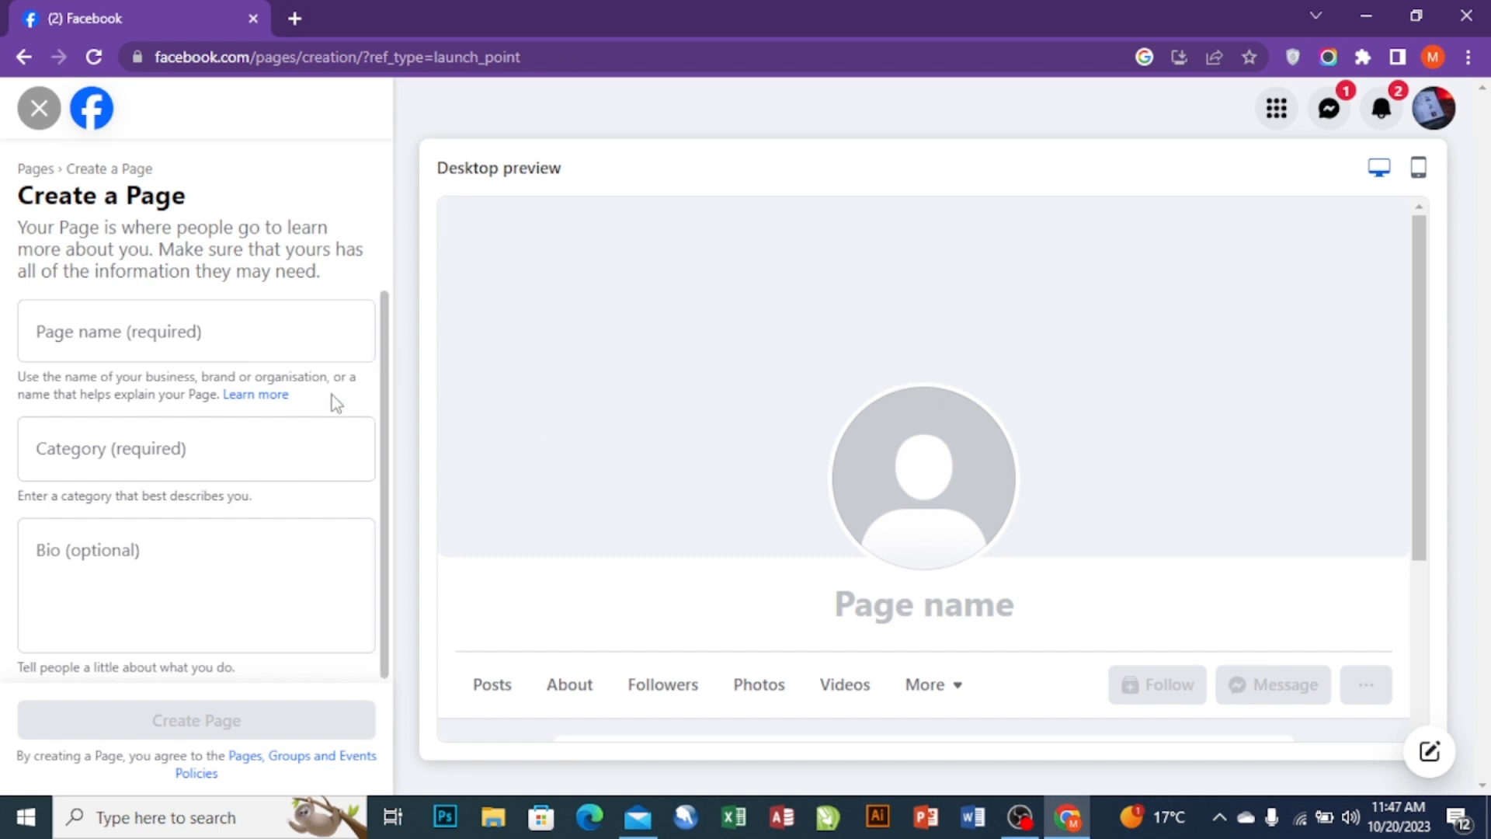
- Focus the empty Page name field, then open a new browser tab
left_click(268, 338)
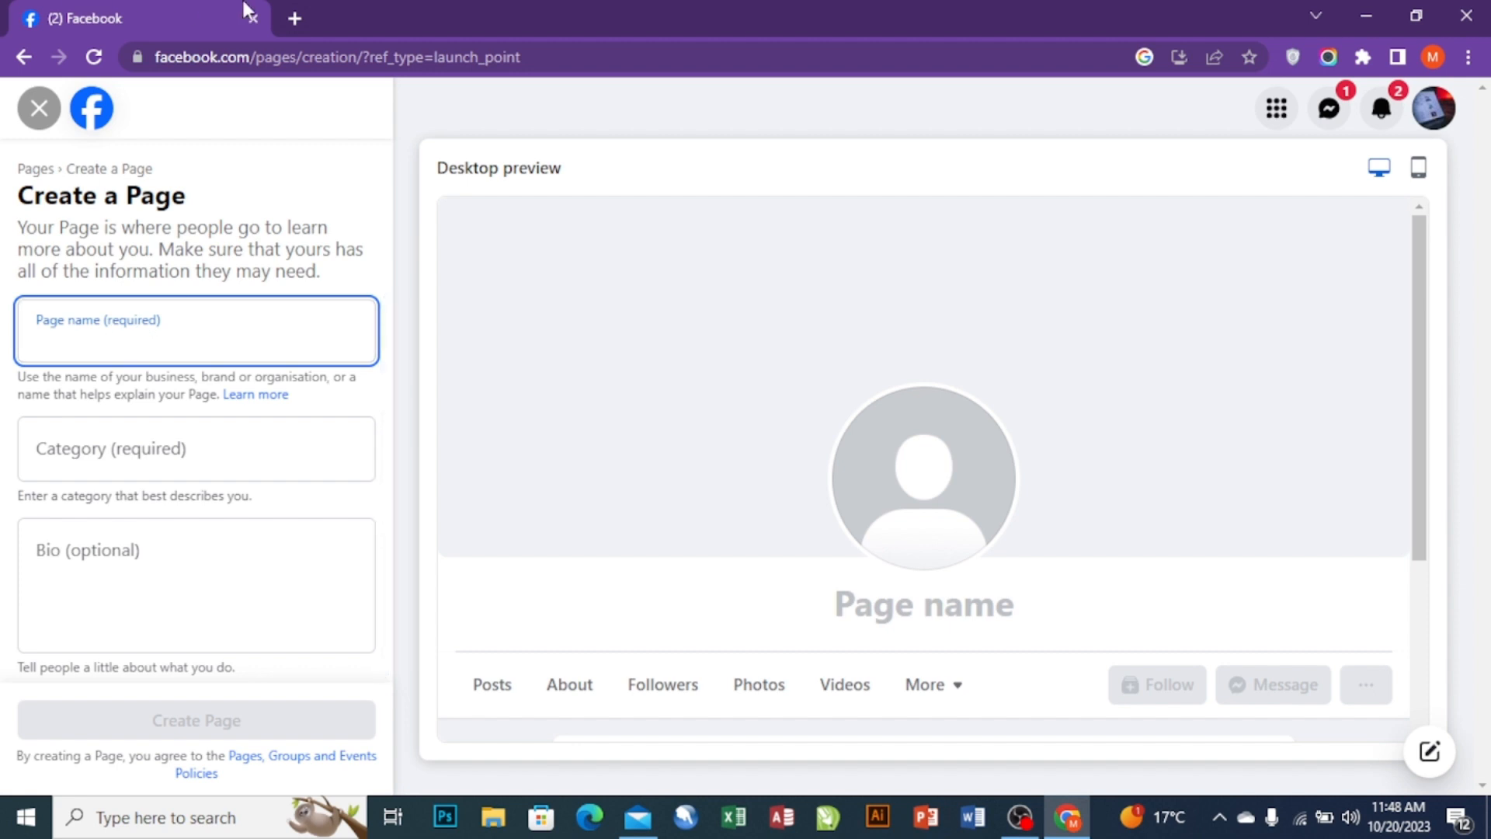
left_click(295, 18)
- Search Google for 'shopify free business name generator' in the new tab
left_click(678, 435)
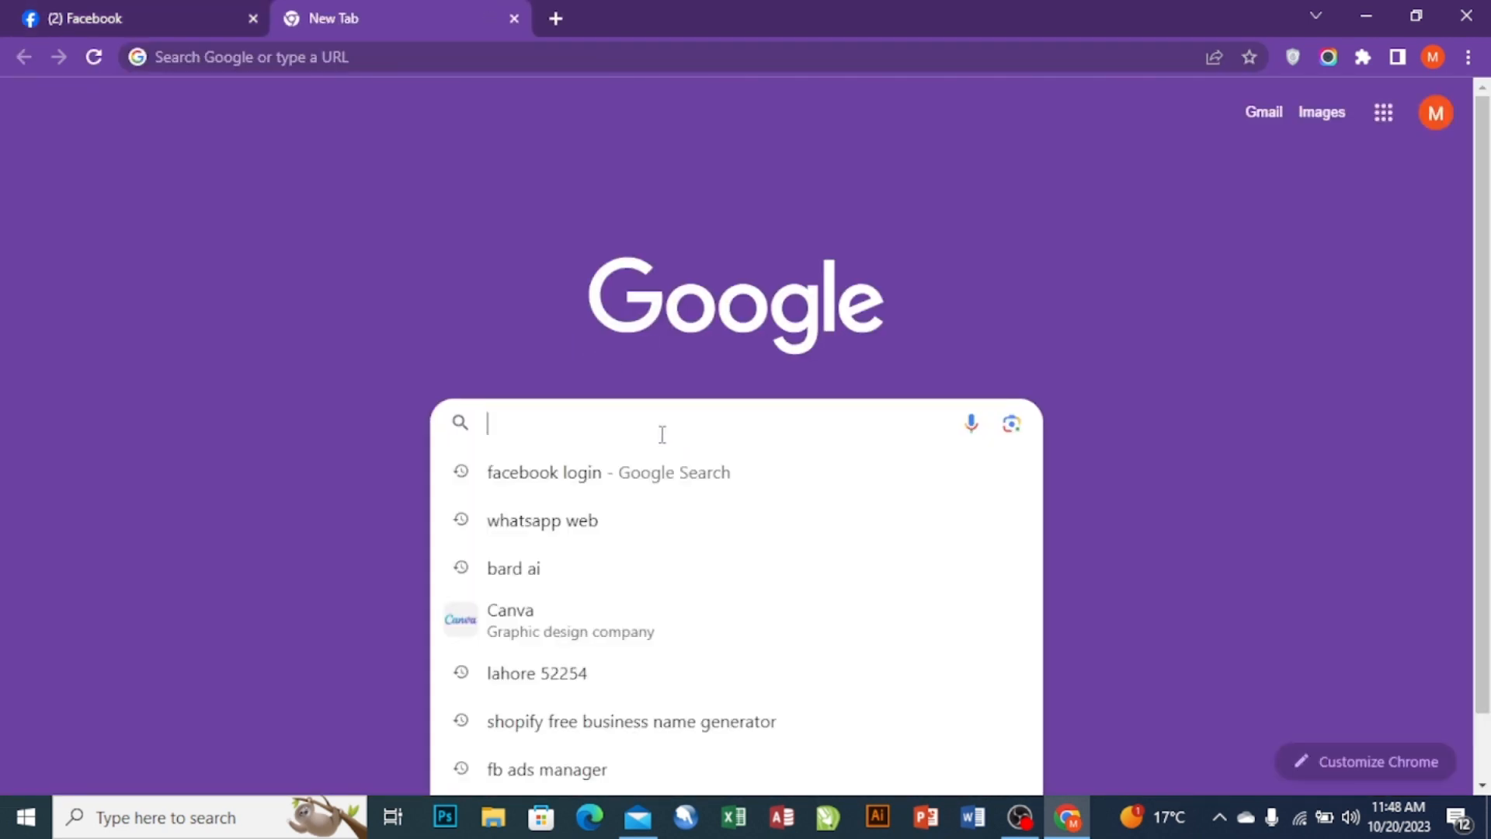
type("shof")
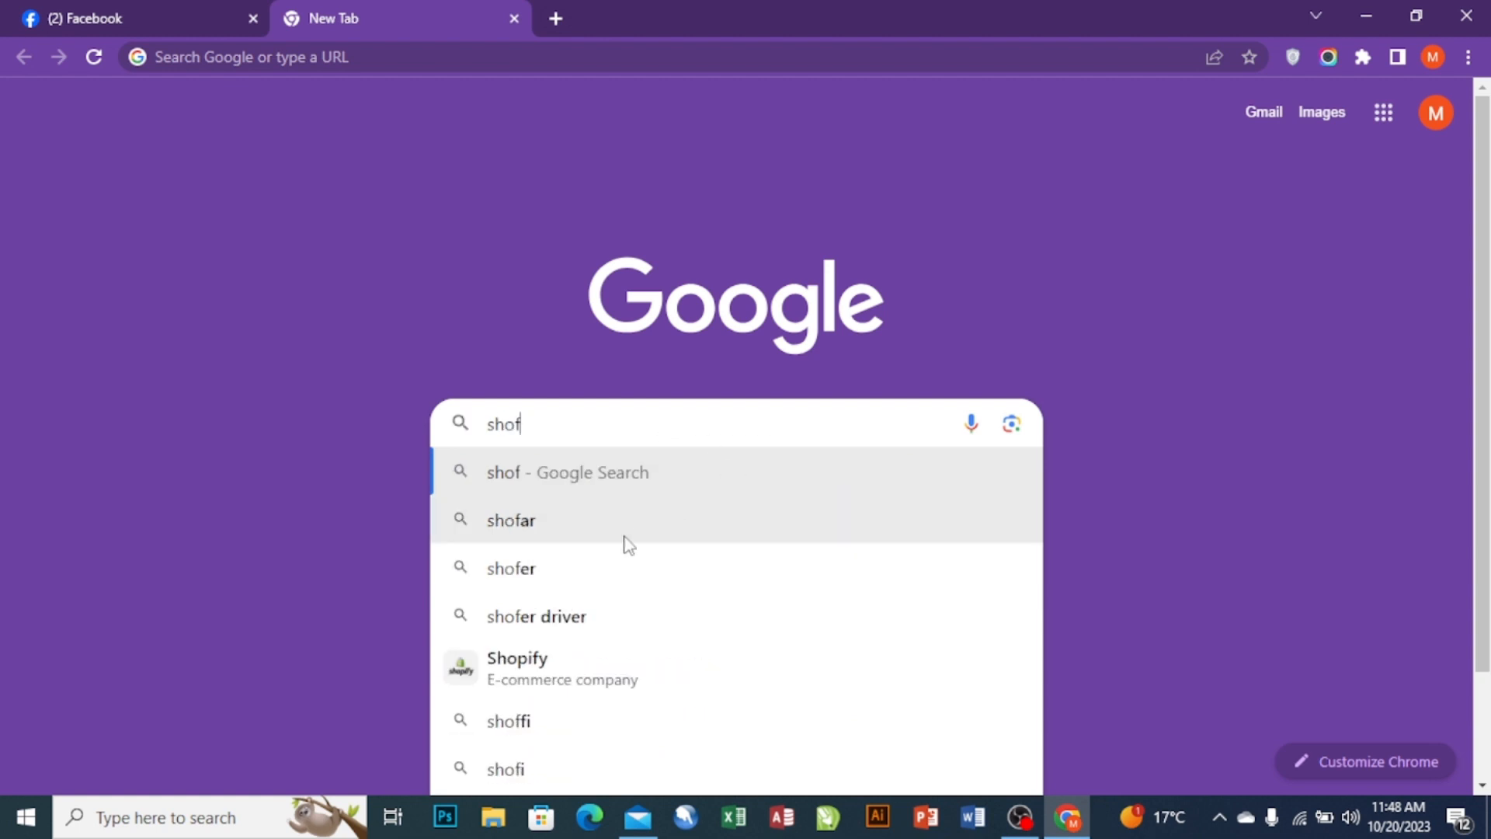
key("BackSpace")
left_click(587, 525)
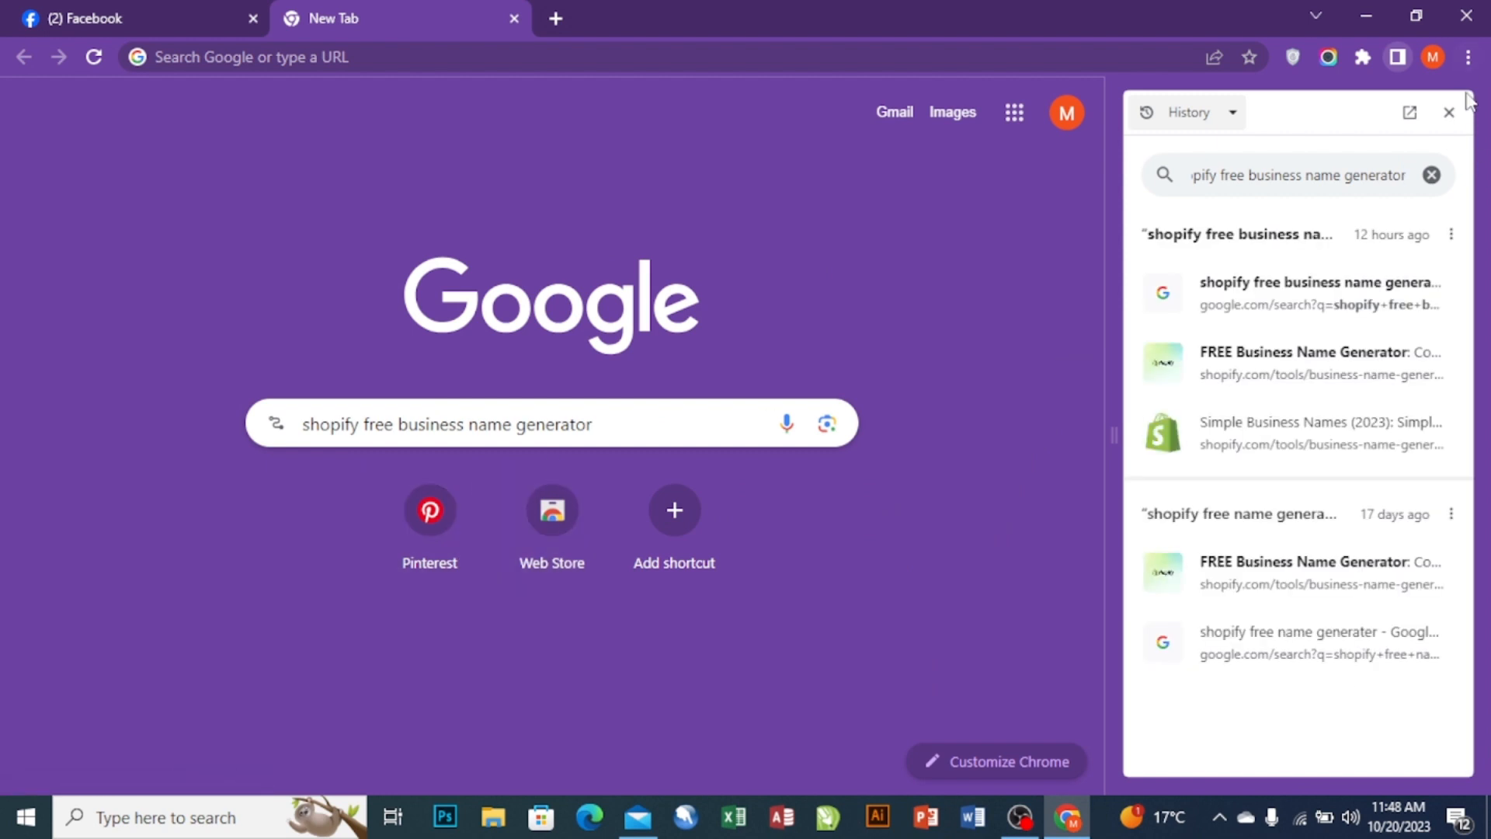
left_click(1449, 112)
left_click_drag(812, 424, 436, 463)
key("BackSpace")
type("sh")
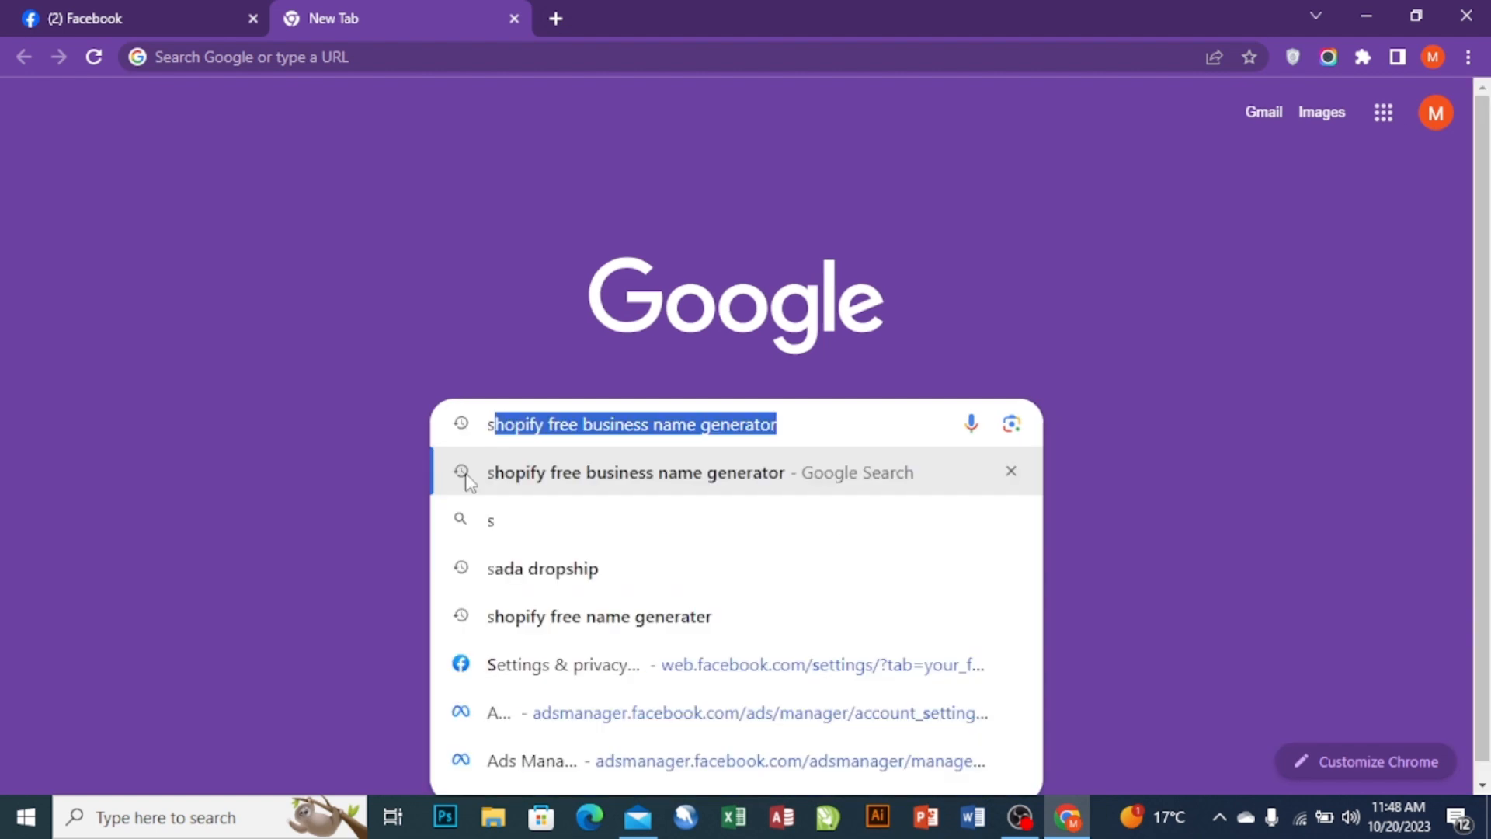
left_click(567, 472)
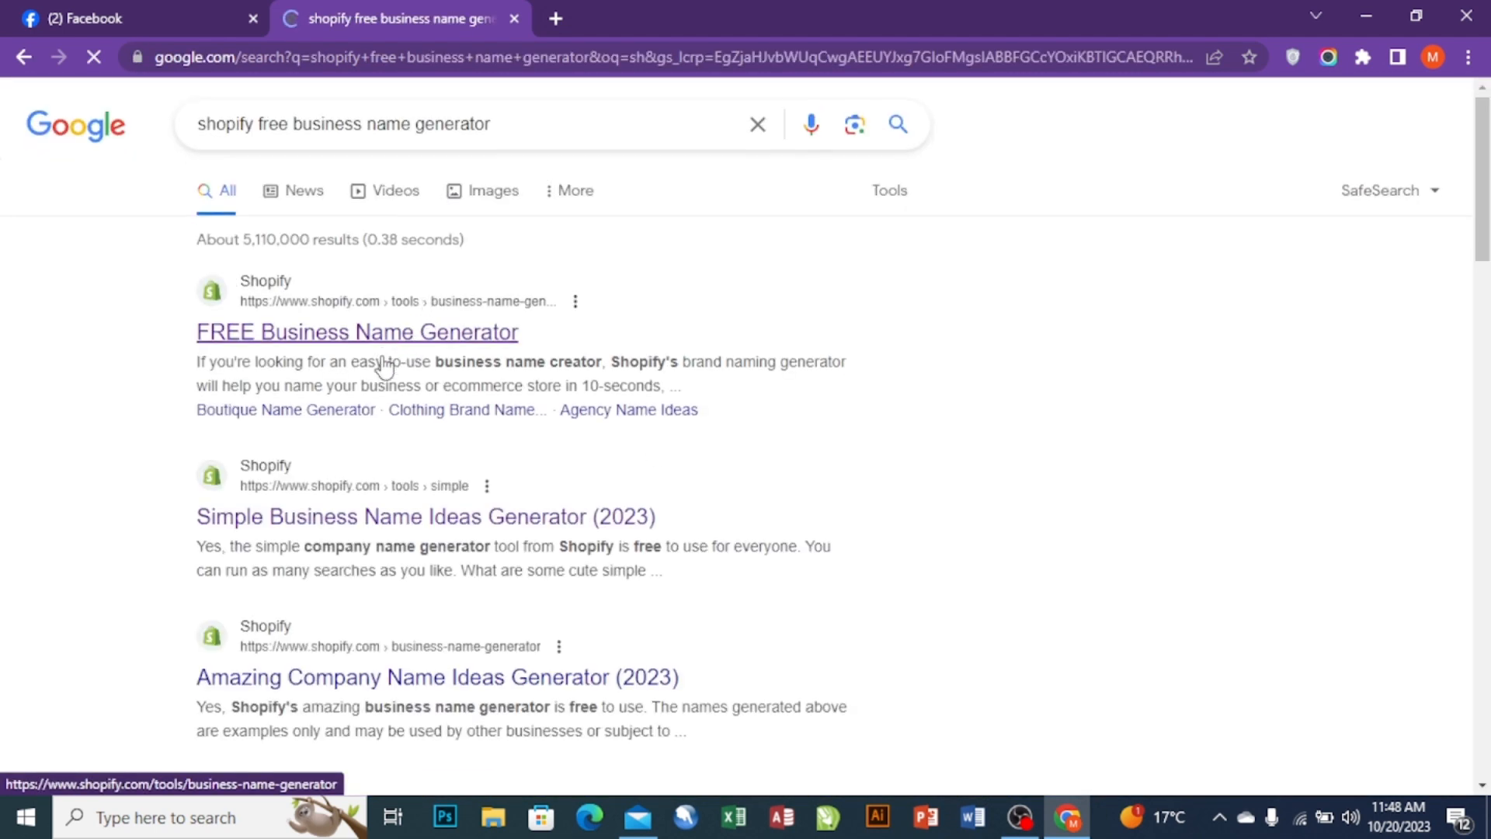
scroll(412, 404, "down", 1)
- Generate Shopify business name ideas for the keyword 'electronics' and scroll through the list
left_click(434, 419)
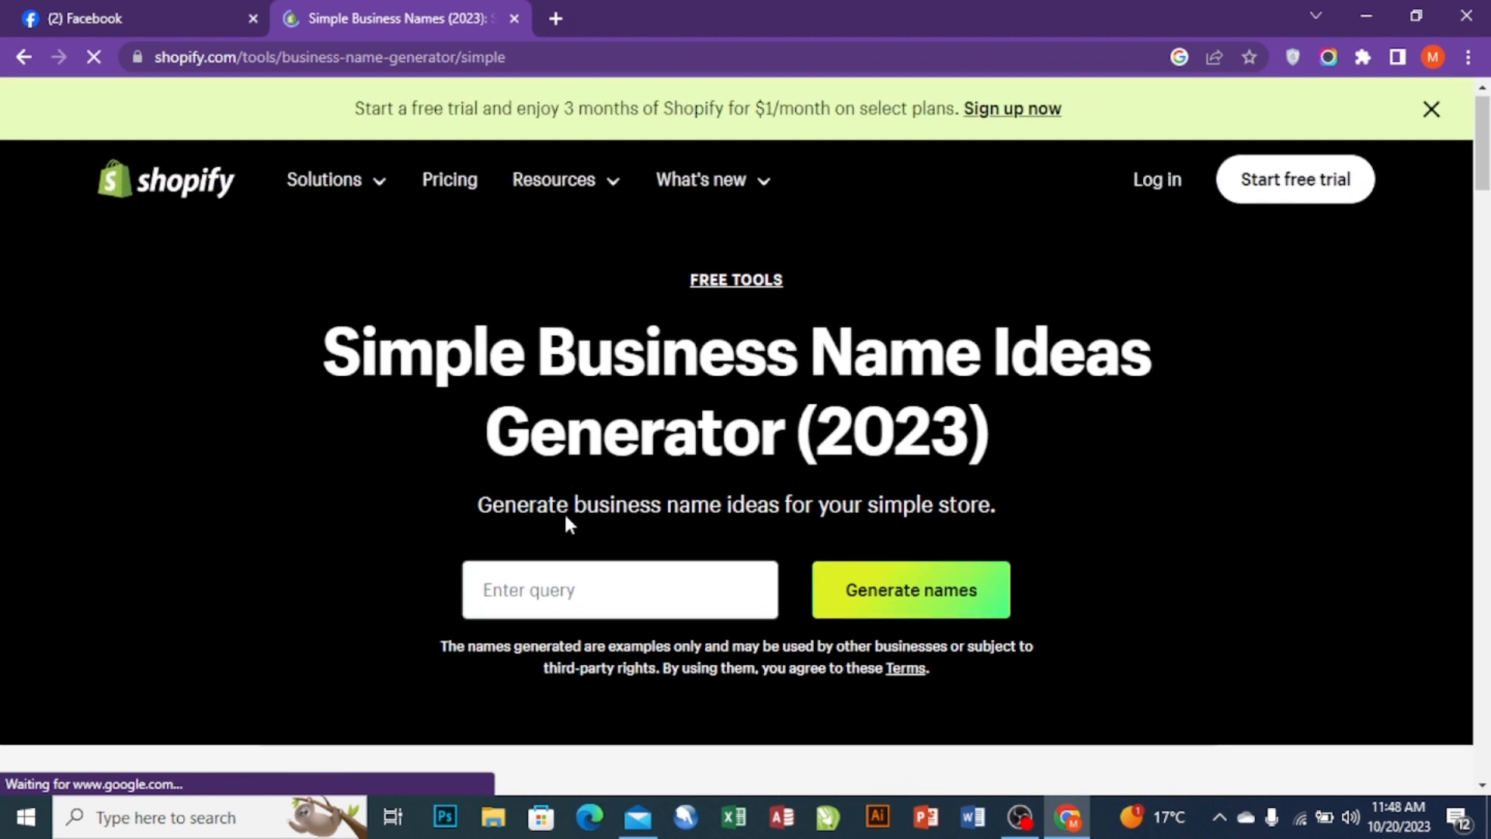
left_click(557, 579)
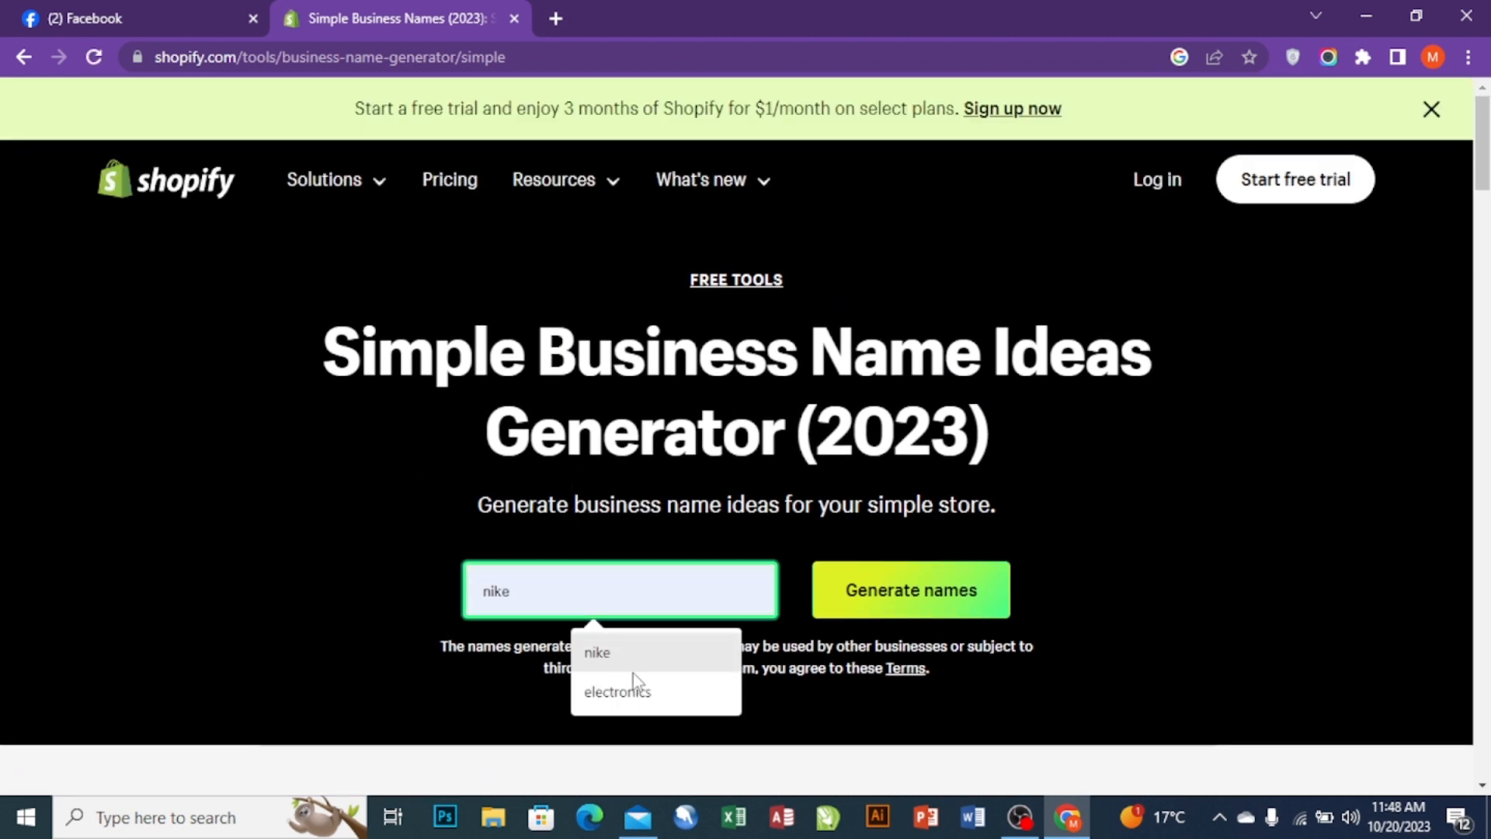
left_click(649, 691)
left_click(941, 593)
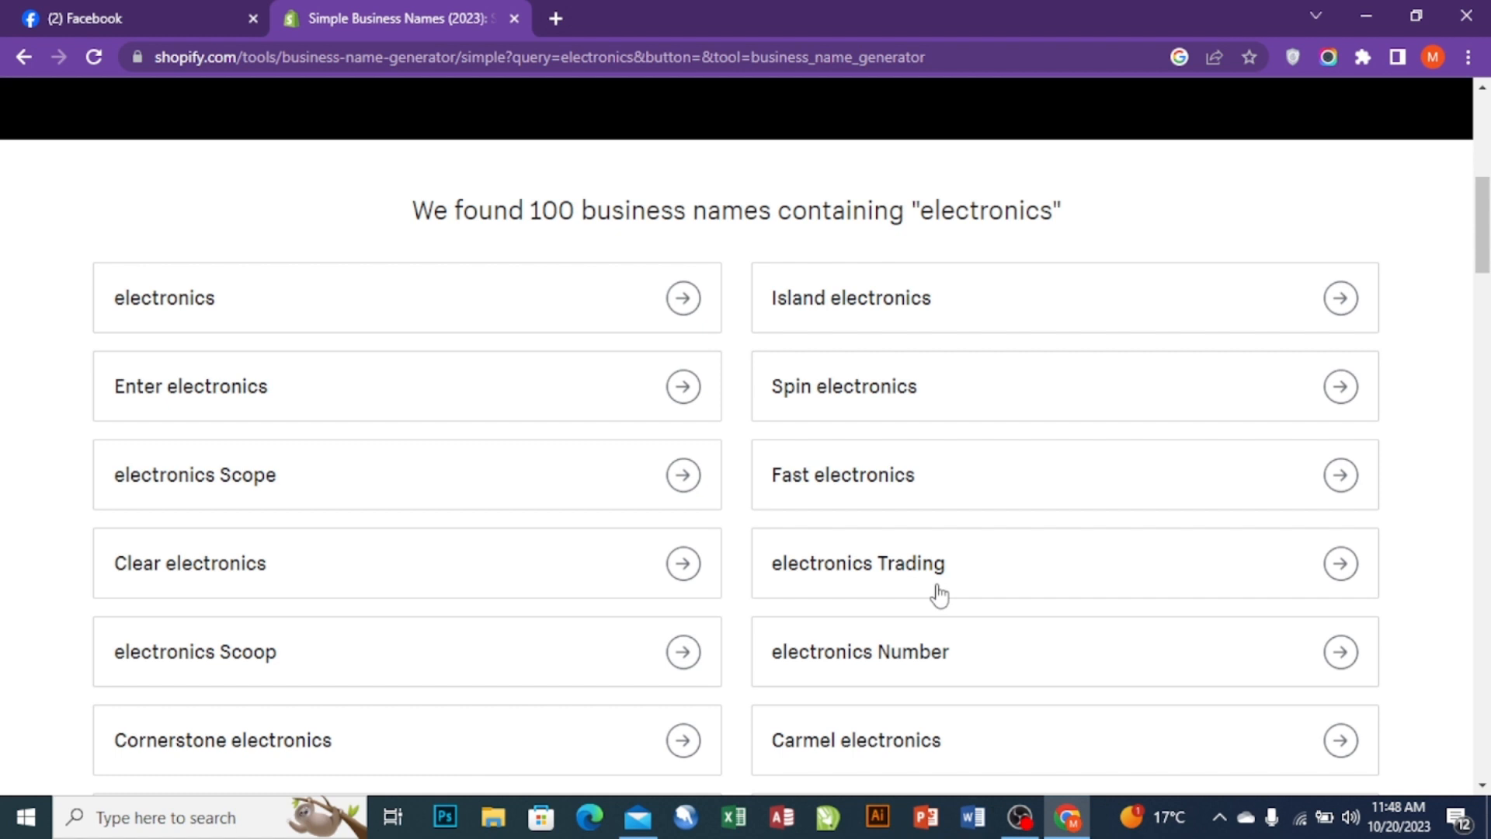
scroll(940, 594, "down", 4)
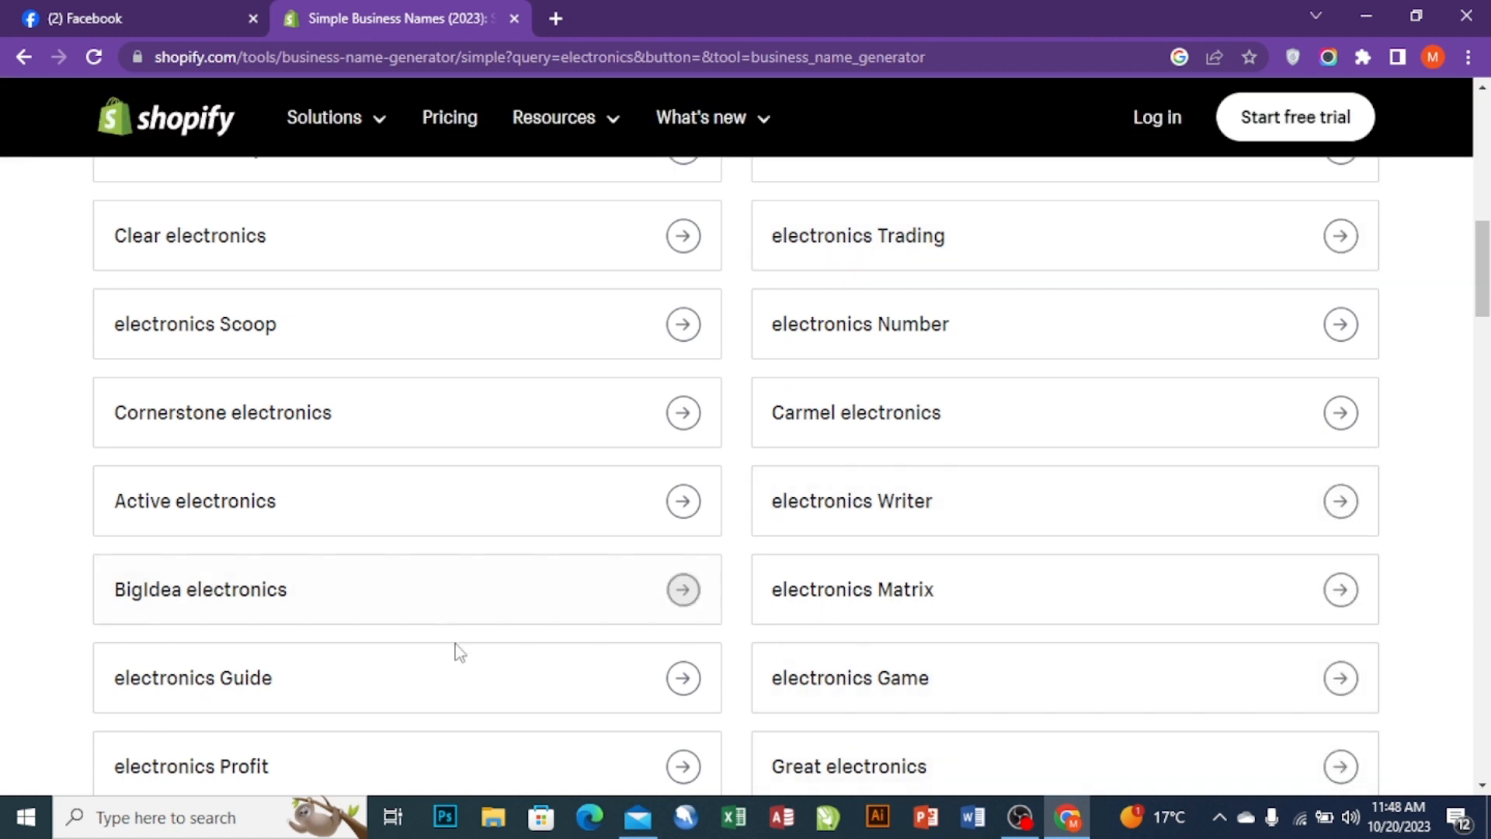
scroll(456, 649, "down", 3)
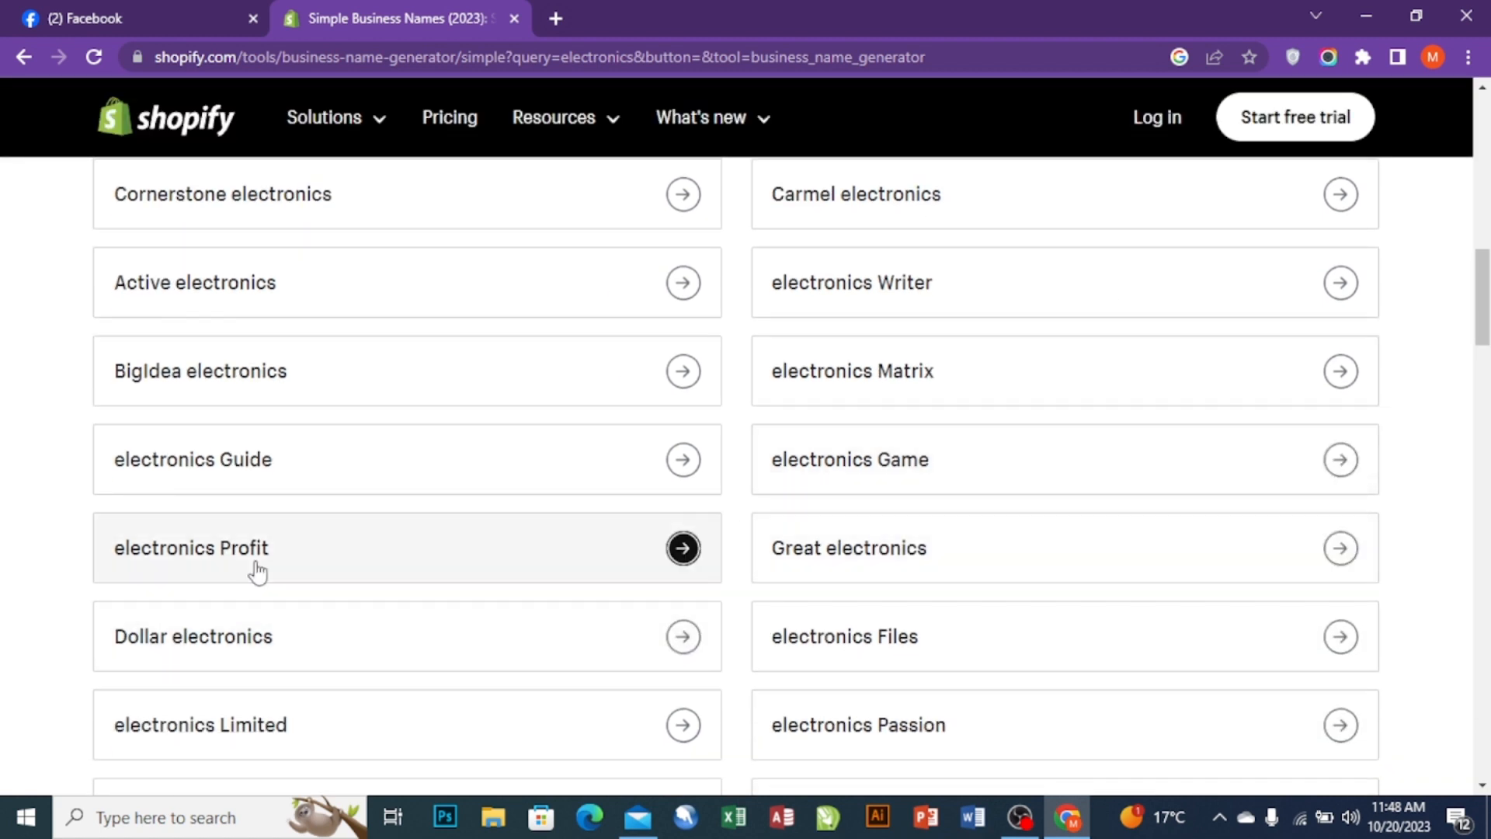
scroll(222, 622, "down", 1)
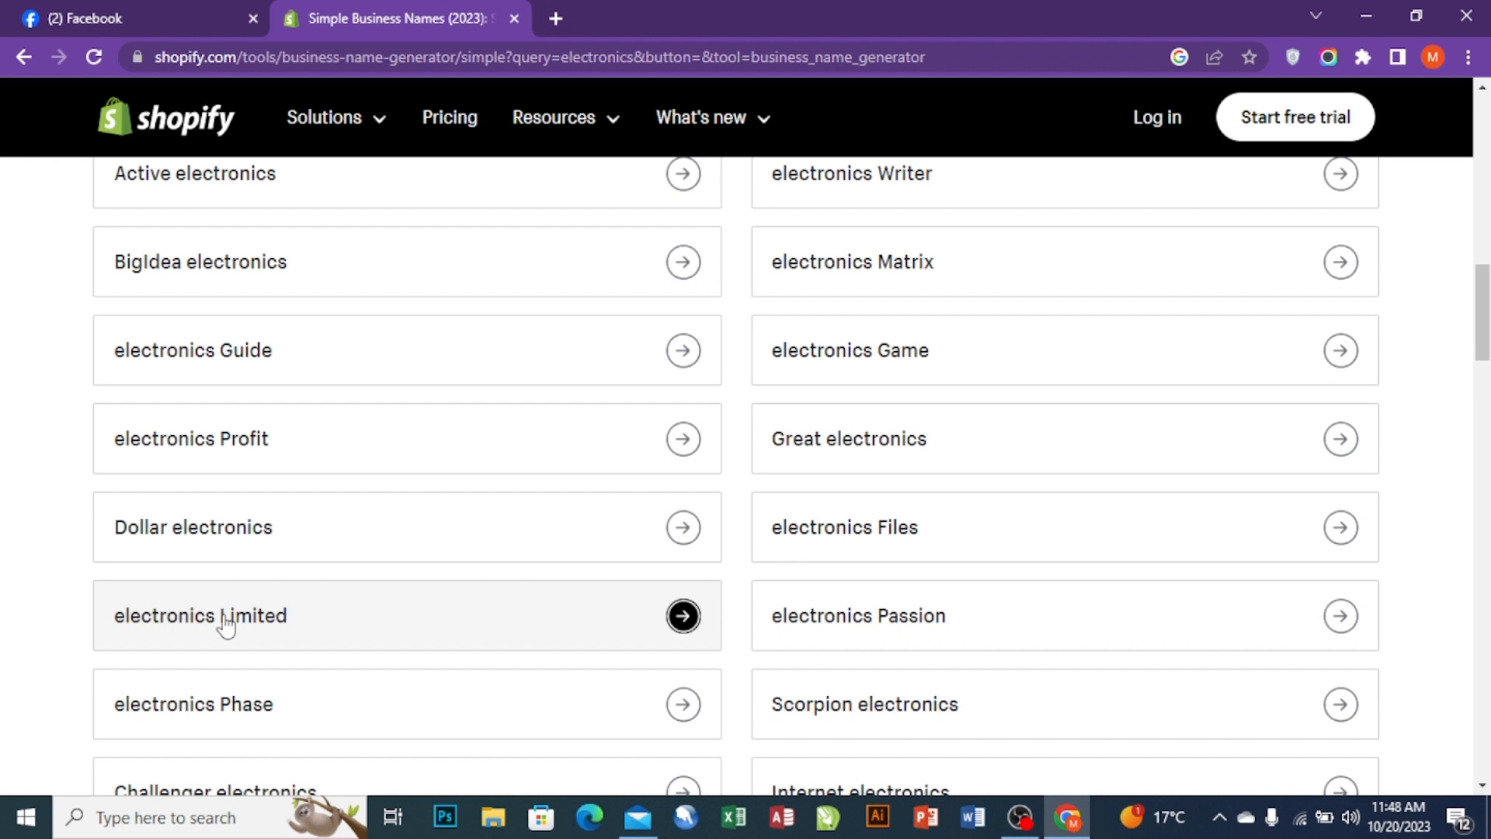
scroll(247, 581, "down", 1)
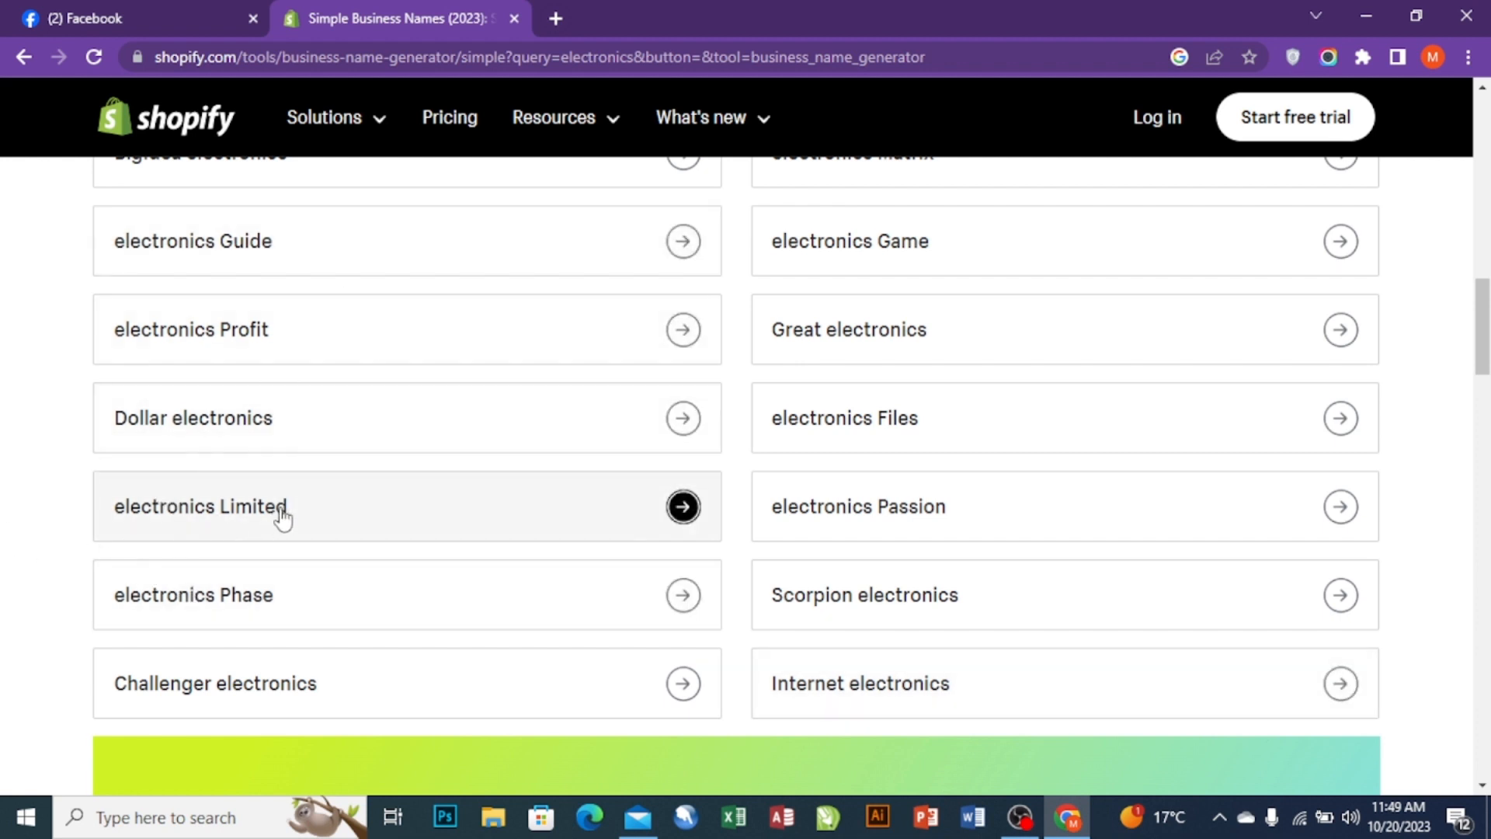
left_click(133, 12)
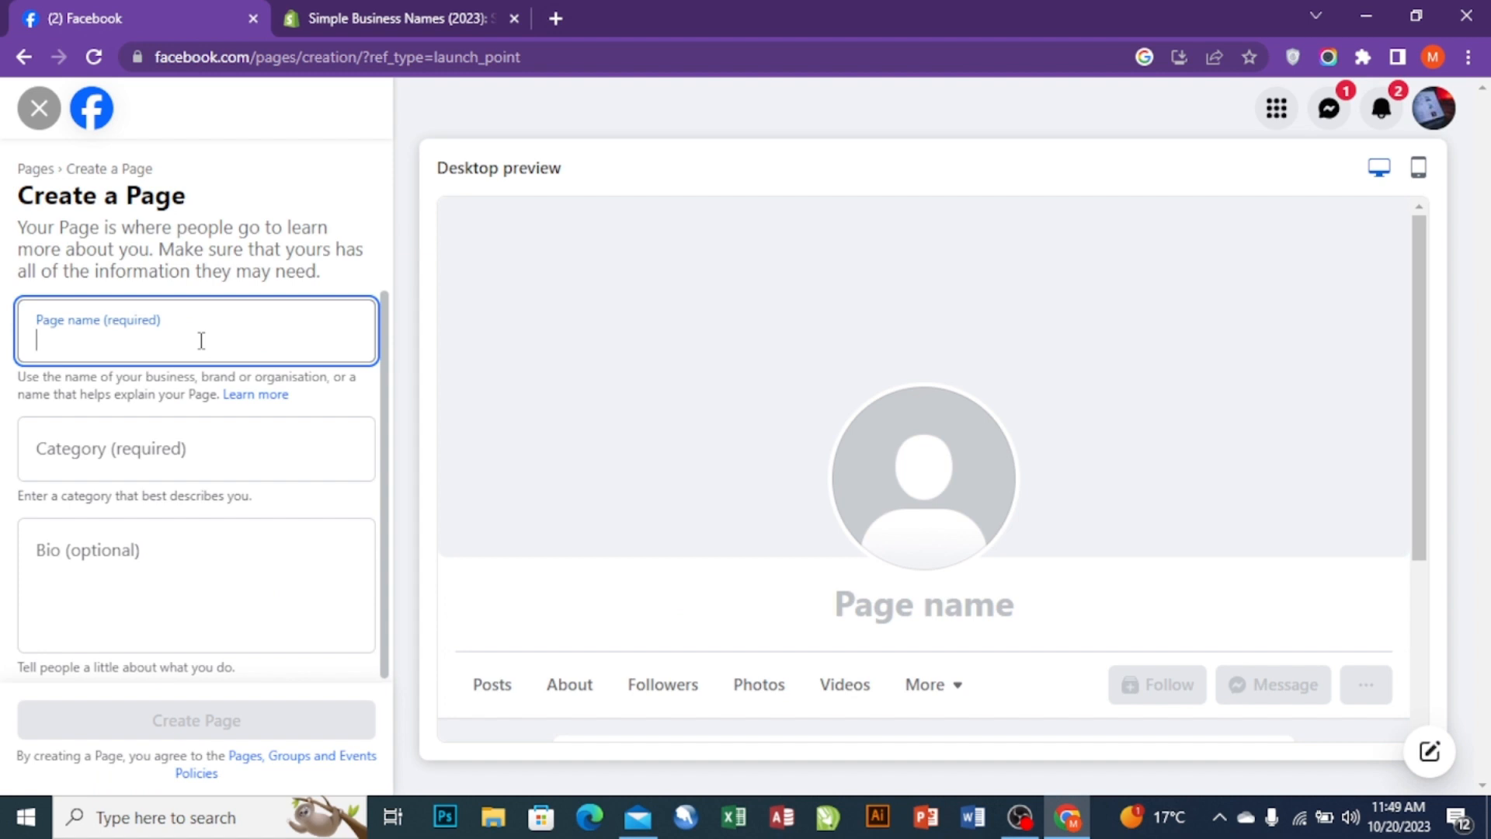
- Enter 'Electronics Limited' as the new Page's name
type("E")
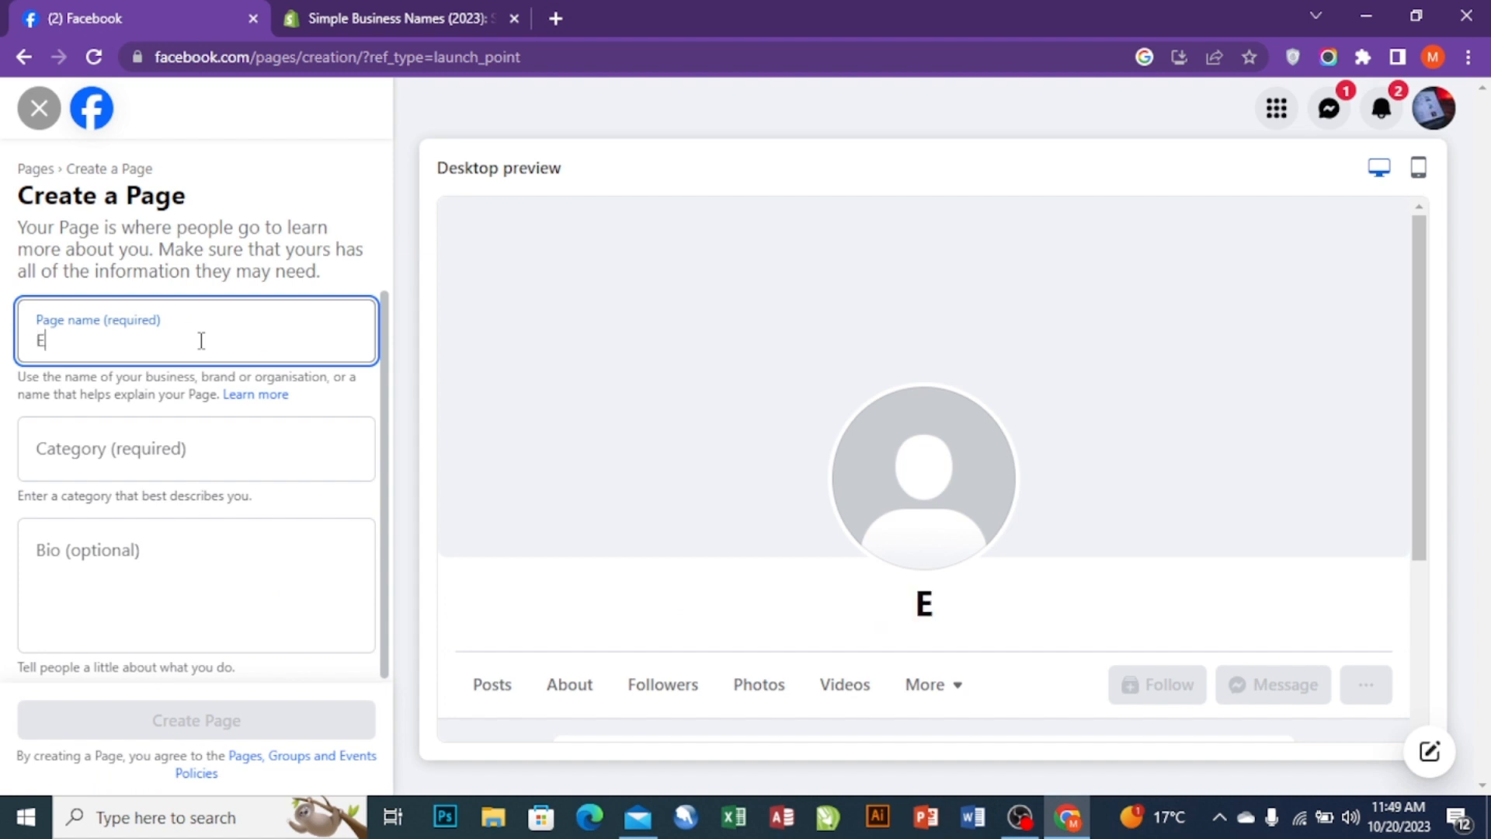
type("lect")
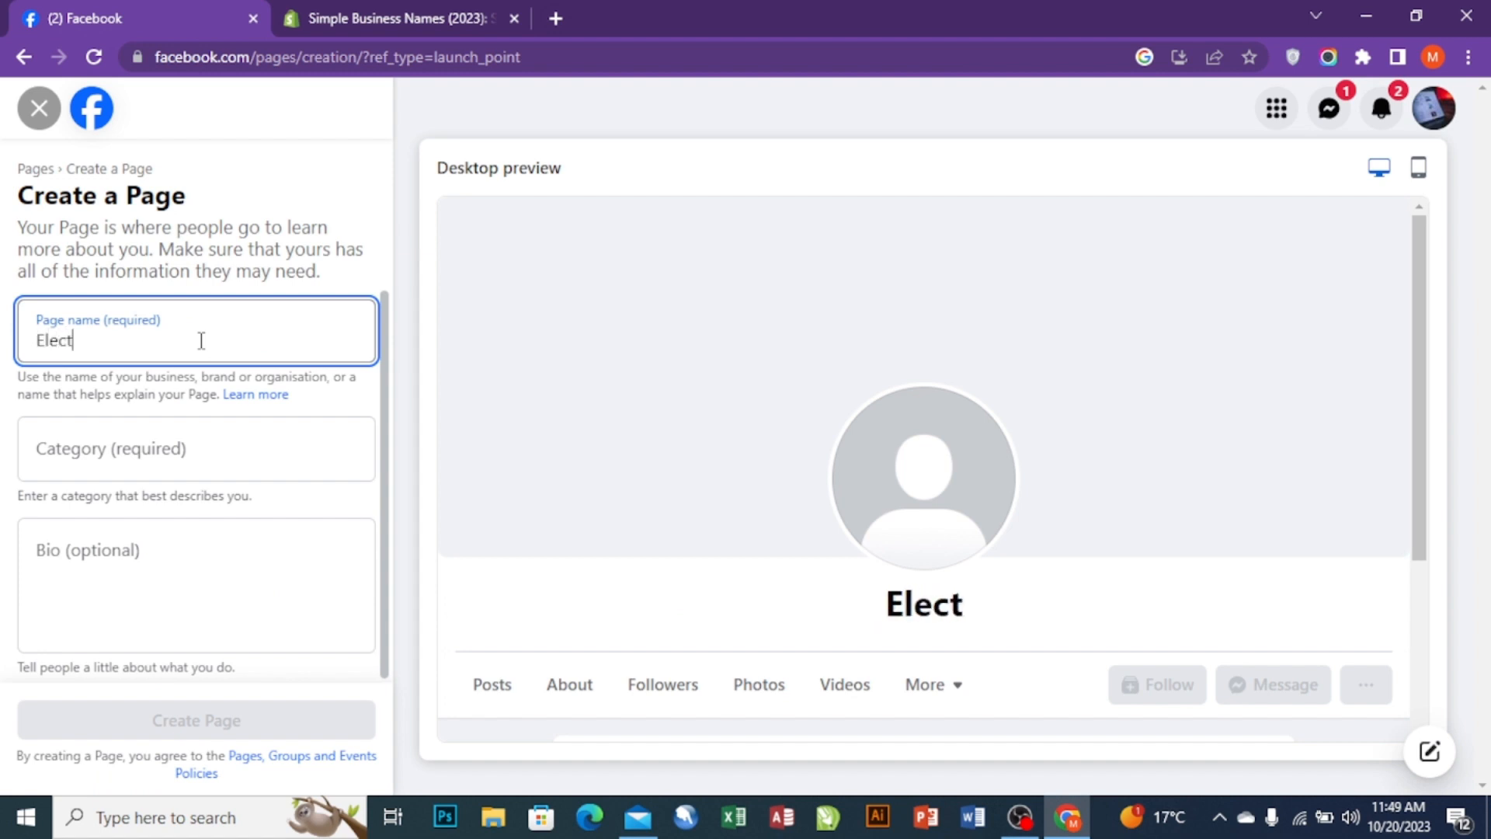
type("ronics")
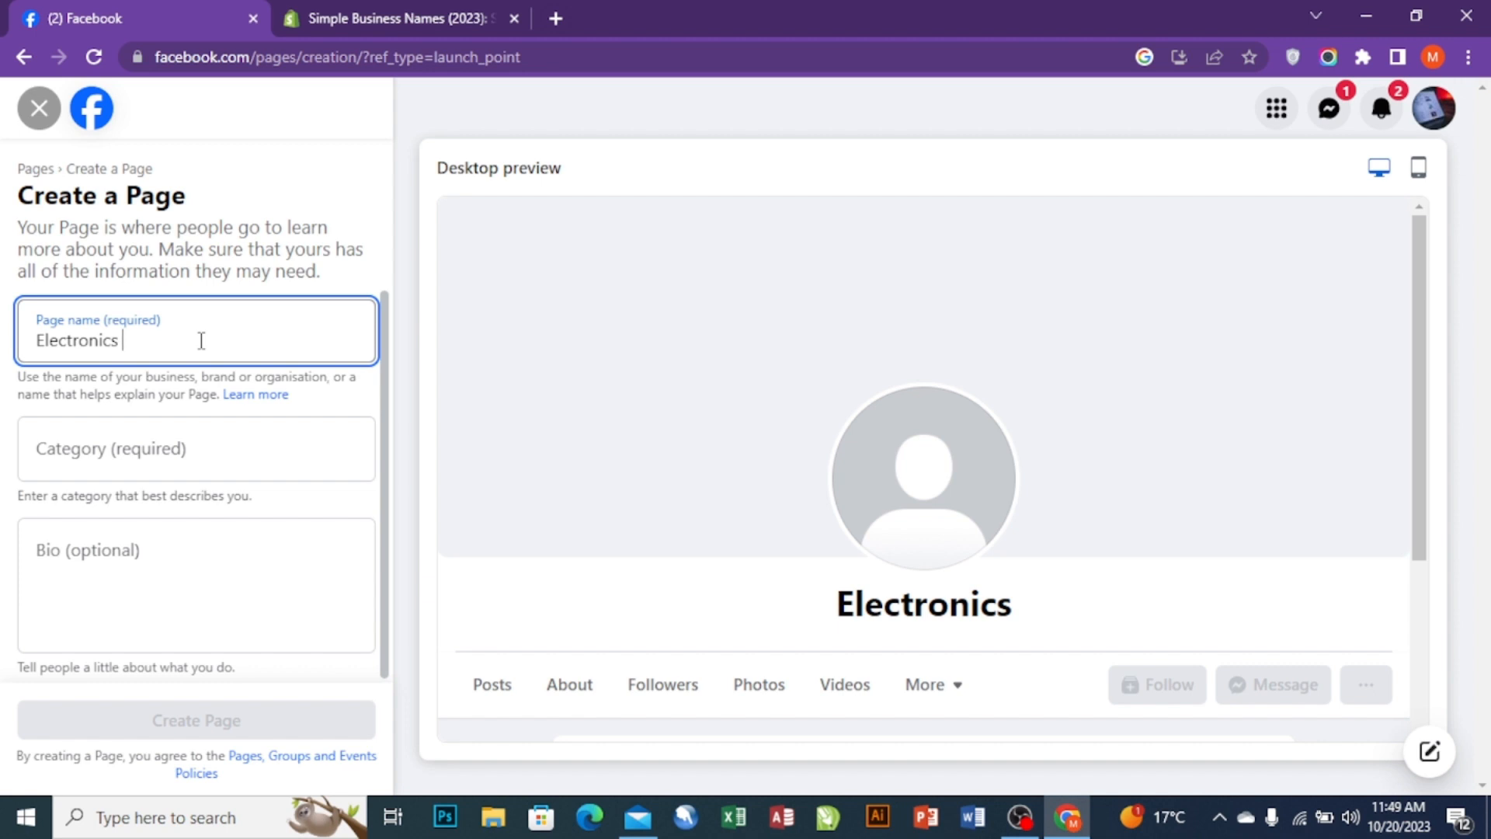
left_click(356, 18)
left_click(133, 10)
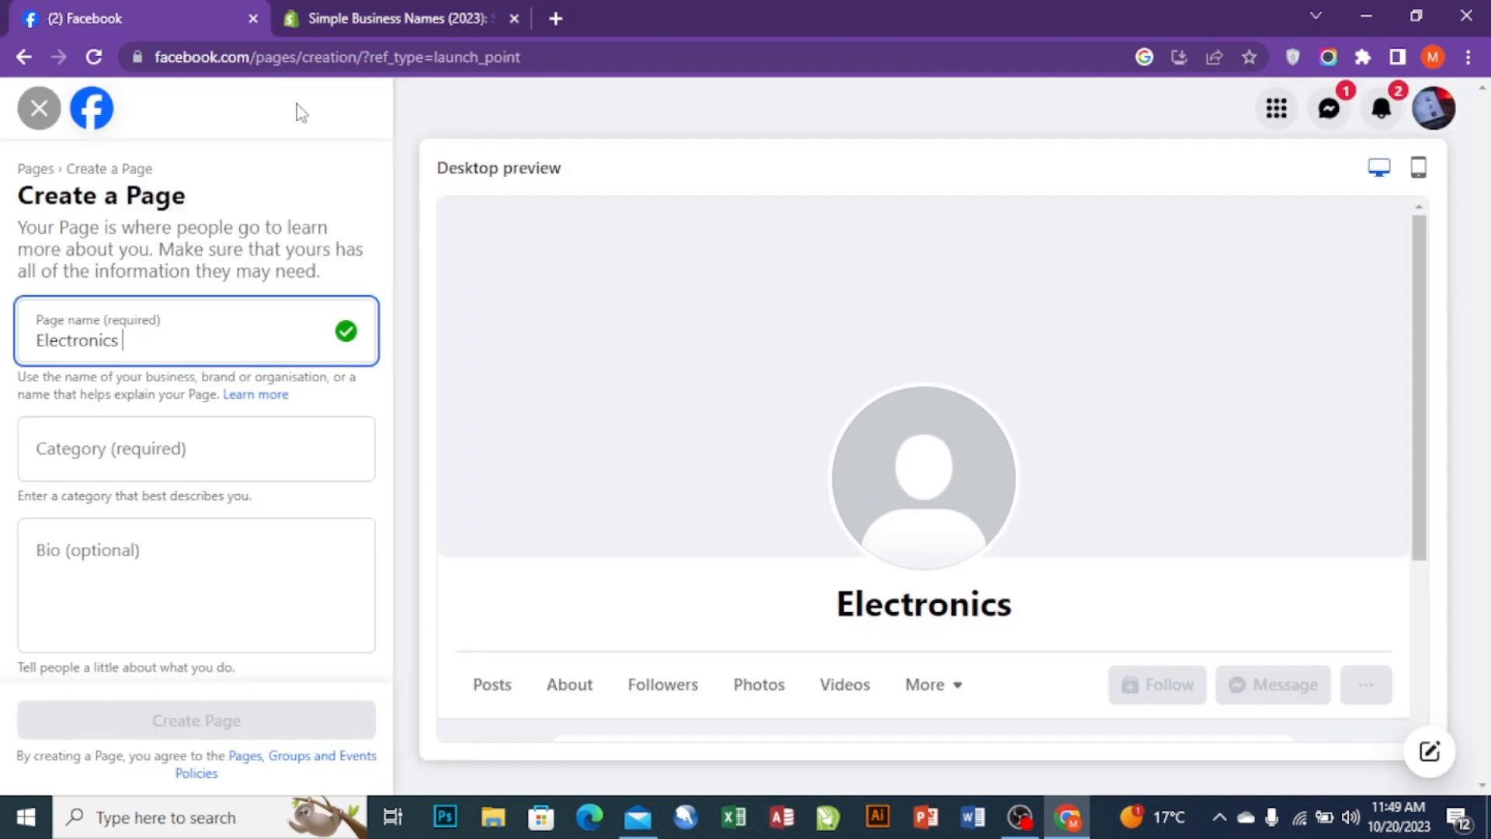
type("Limited")
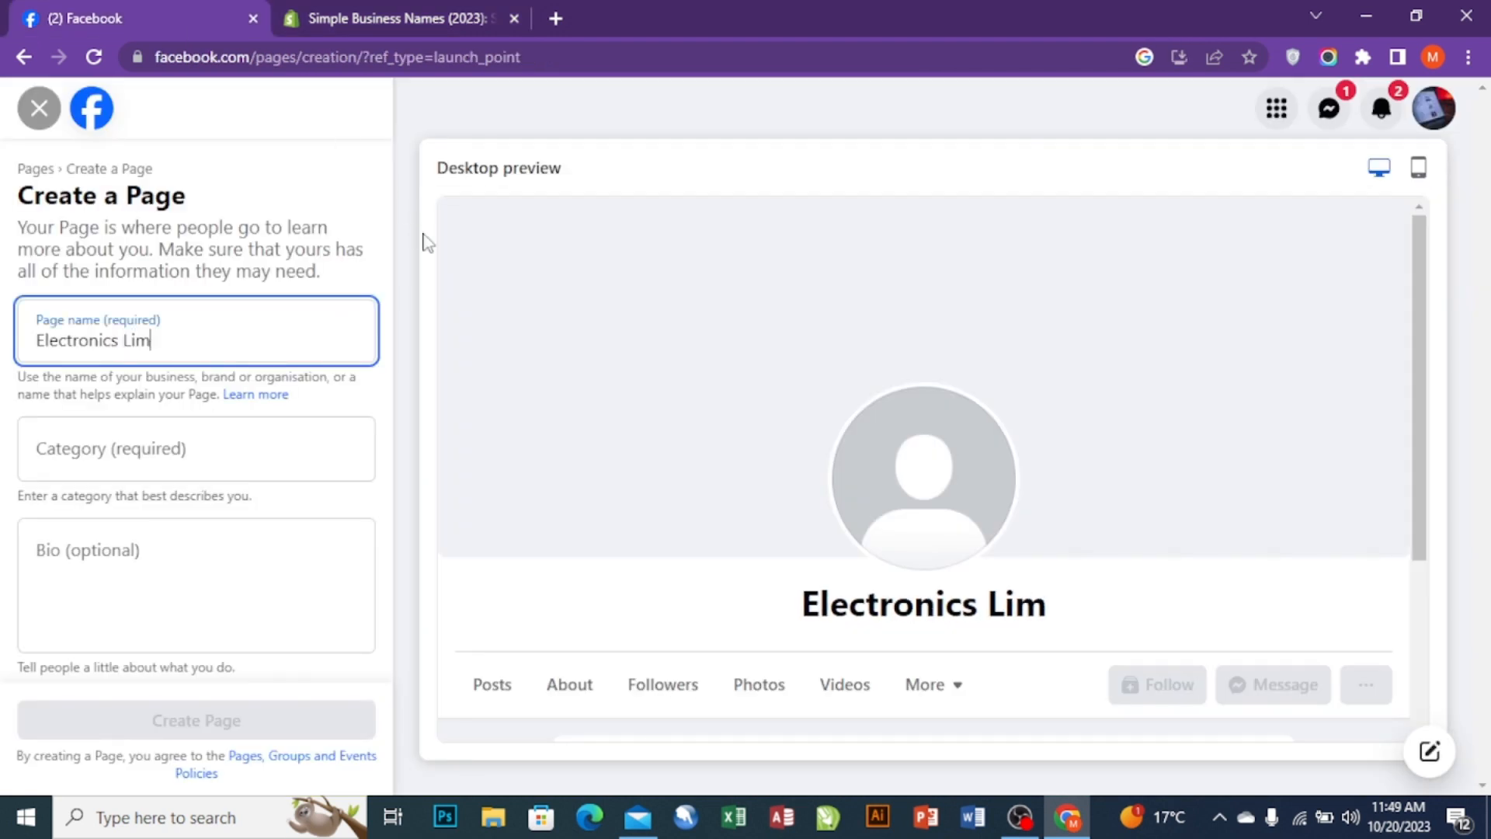
left_click(183, 449)
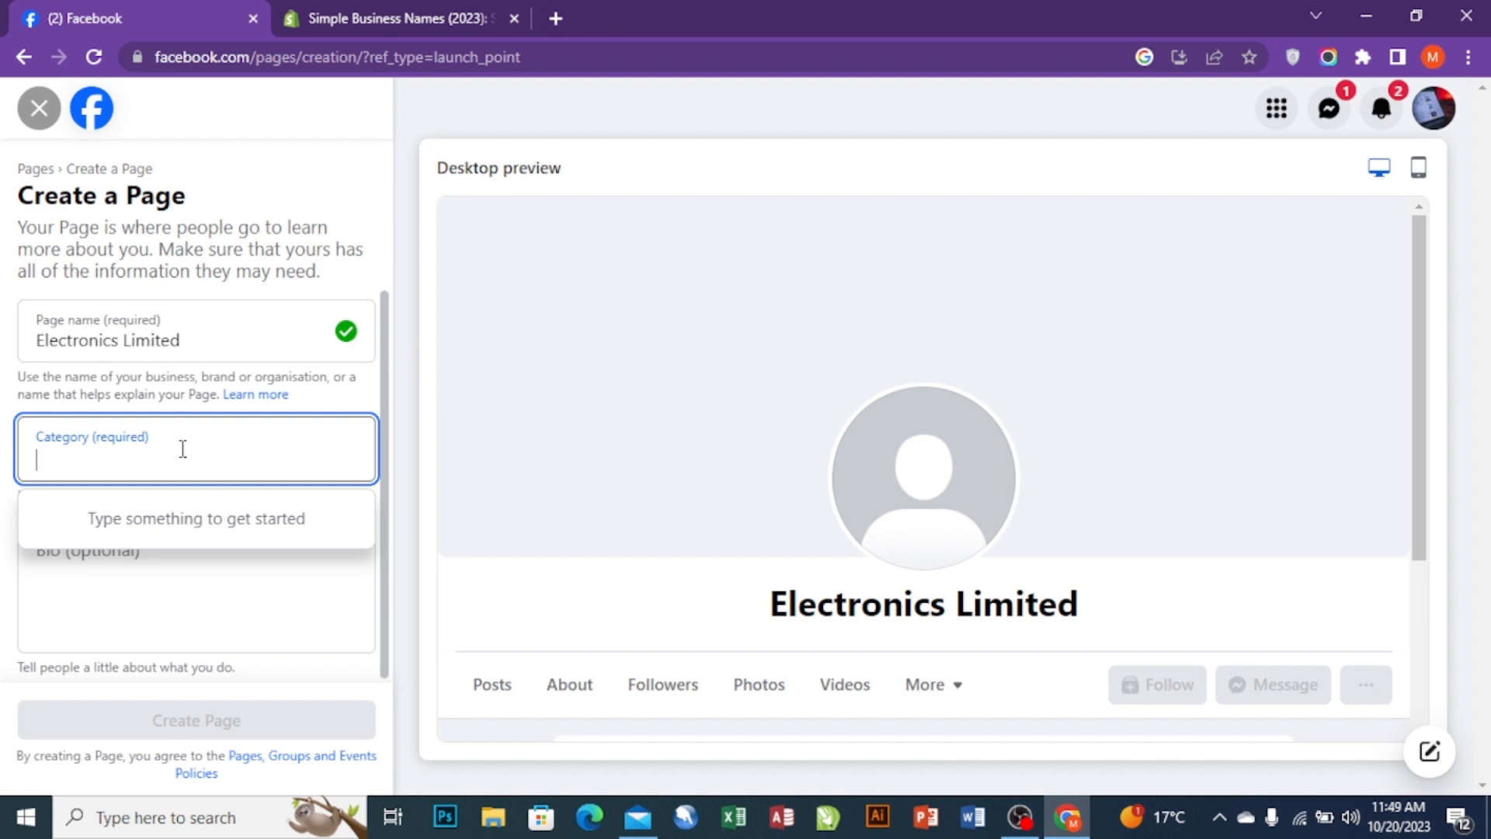
- Add the categories Electronics, Electronics shop and Electronics company, then create the Page
type("ELE")
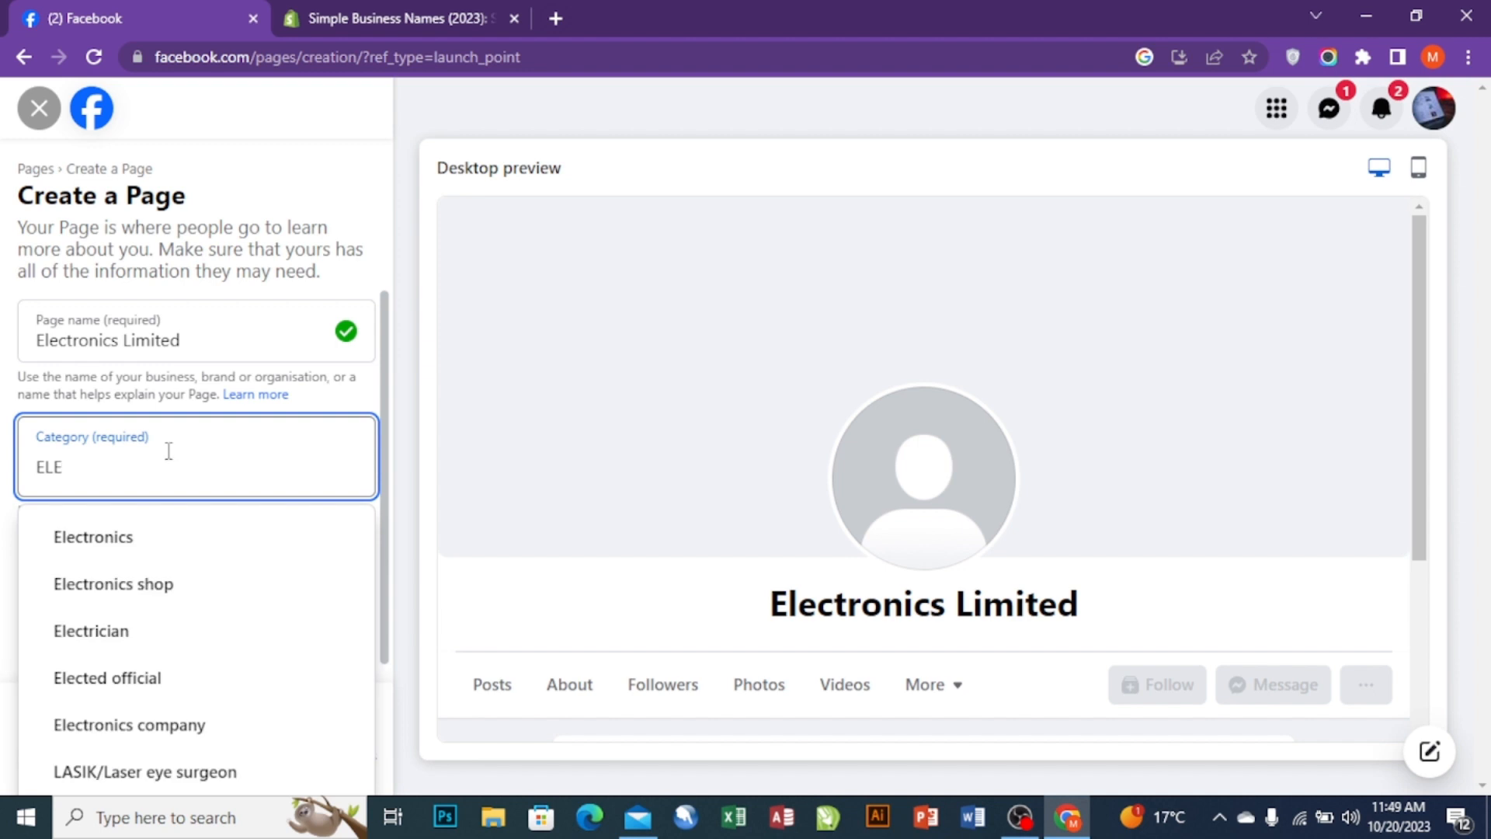
left_click(129, 548)
type("W")
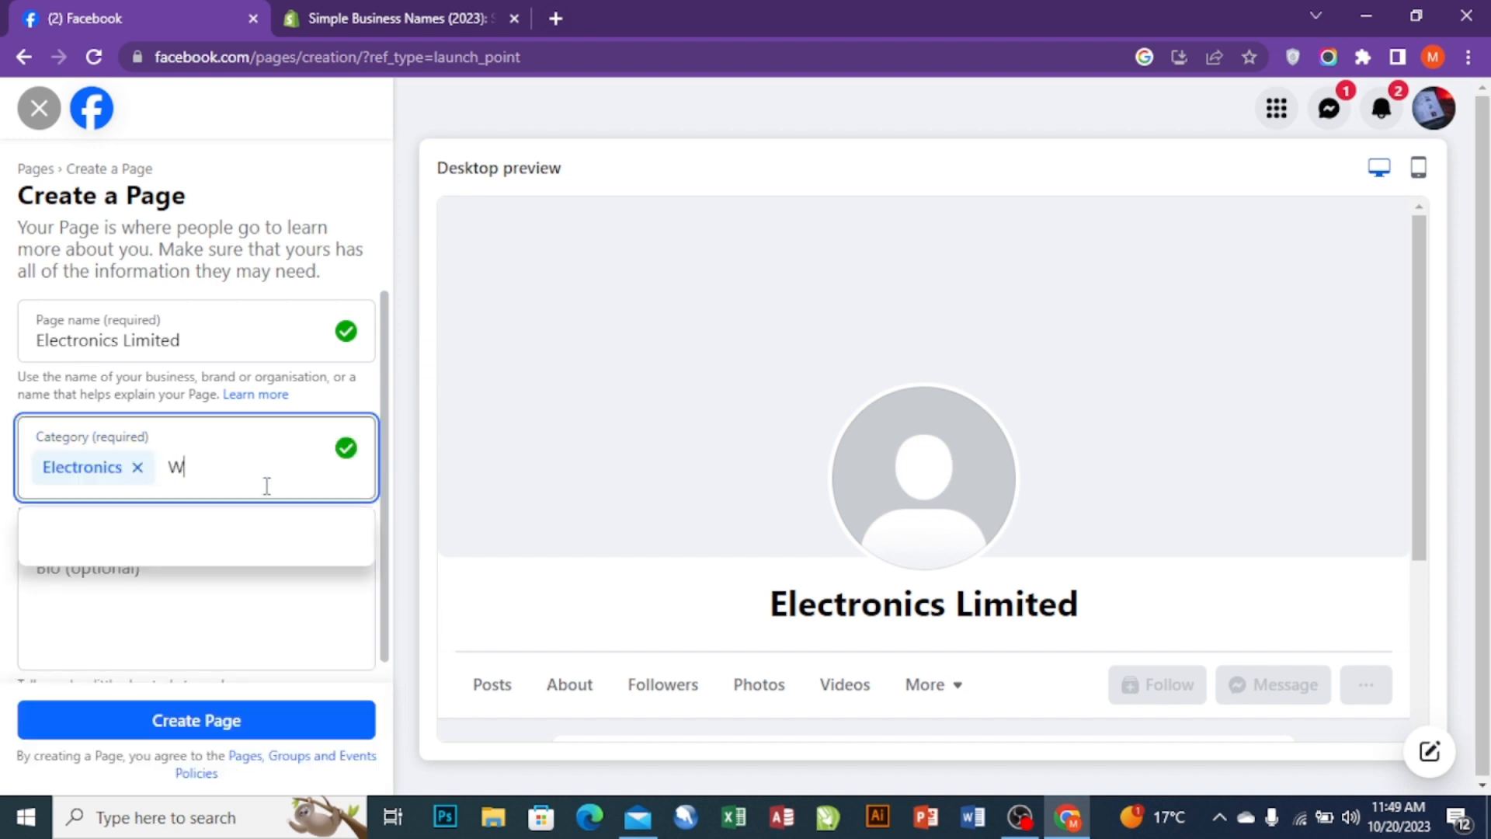
key("BackSpace")
type("ELR")
key("BackSpace")
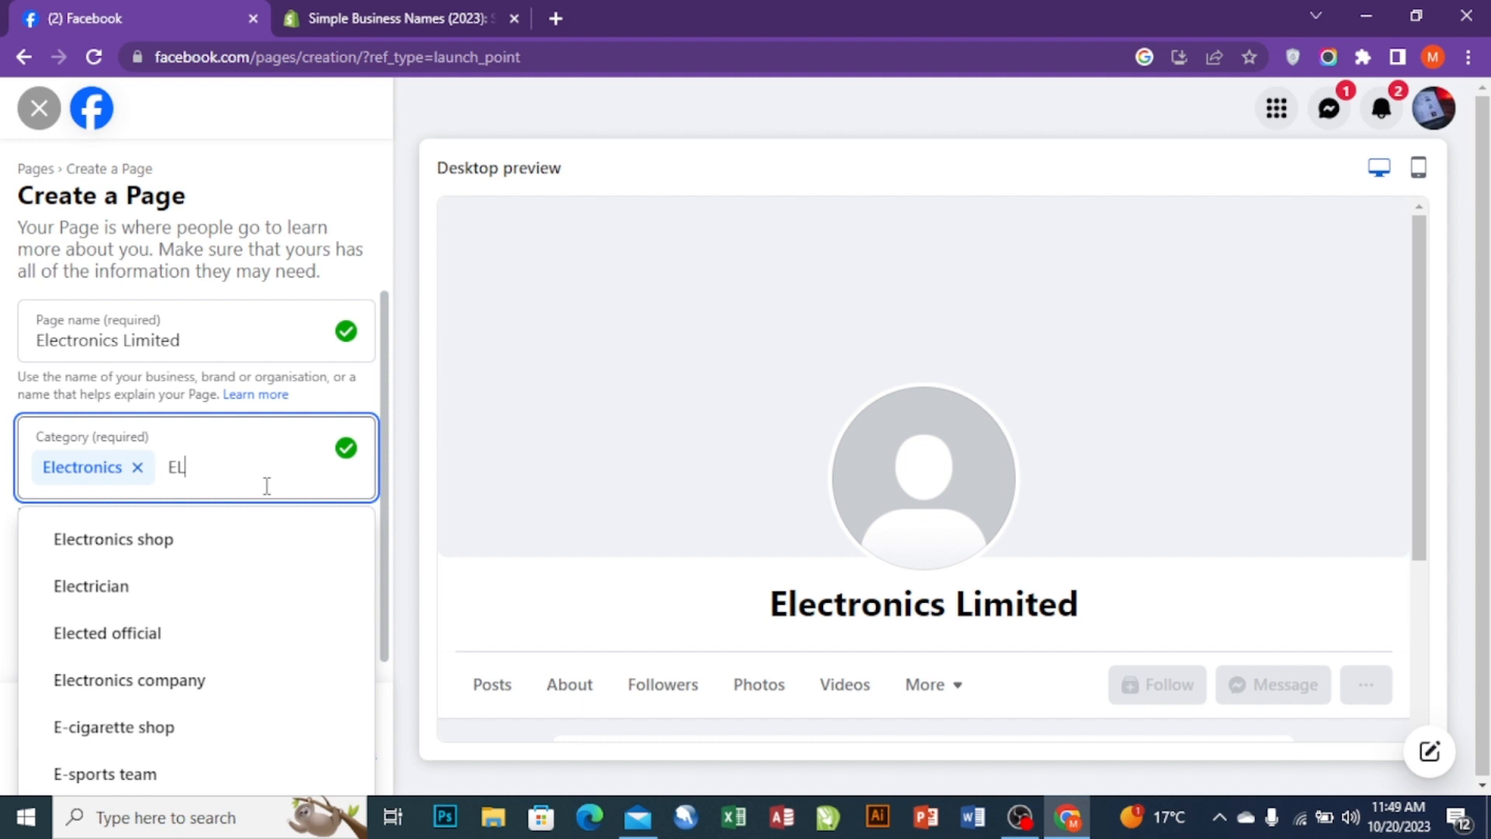
left_click(140, 549)
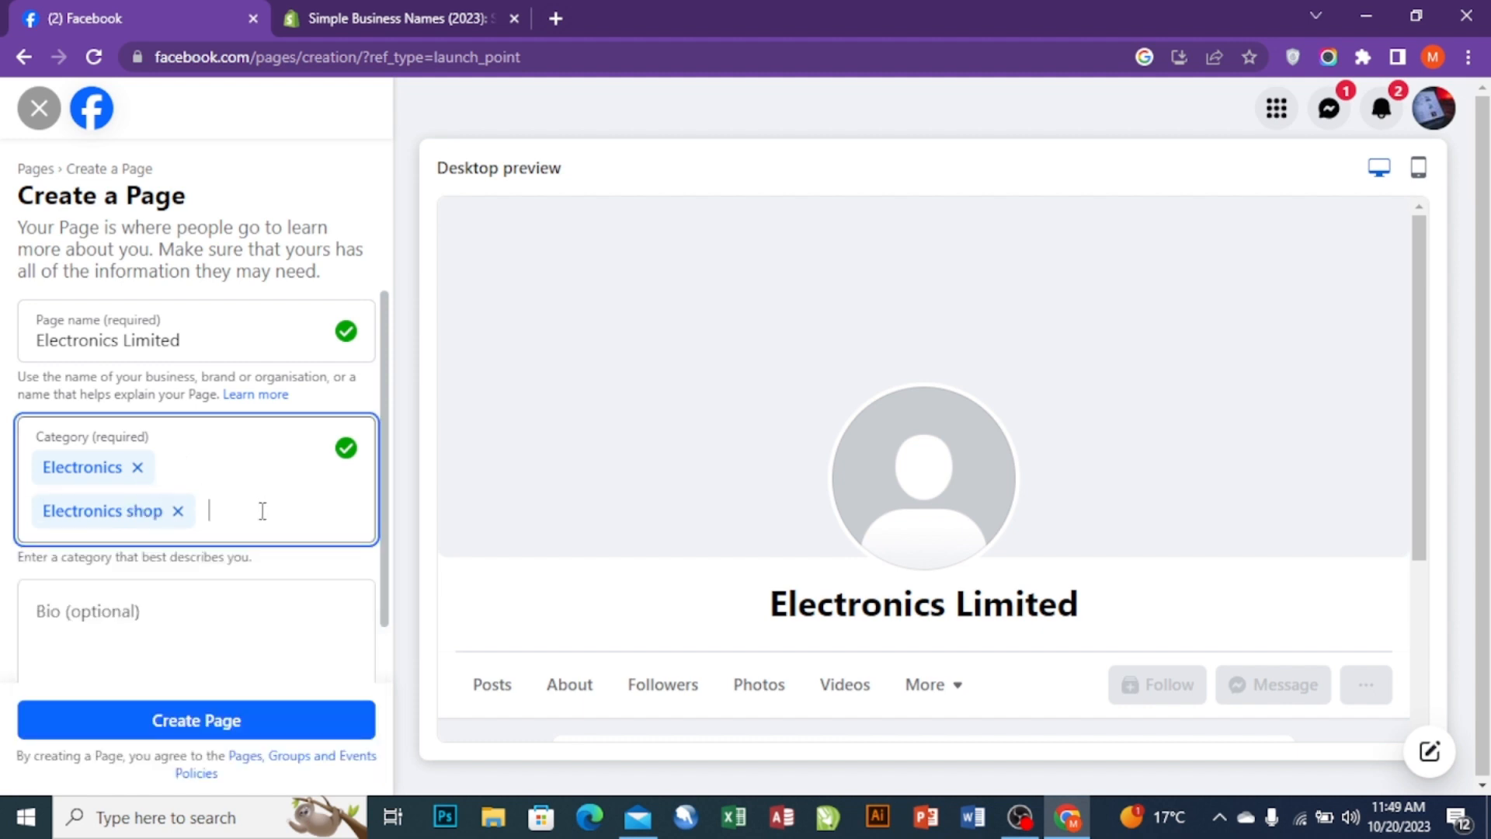
type("EL")
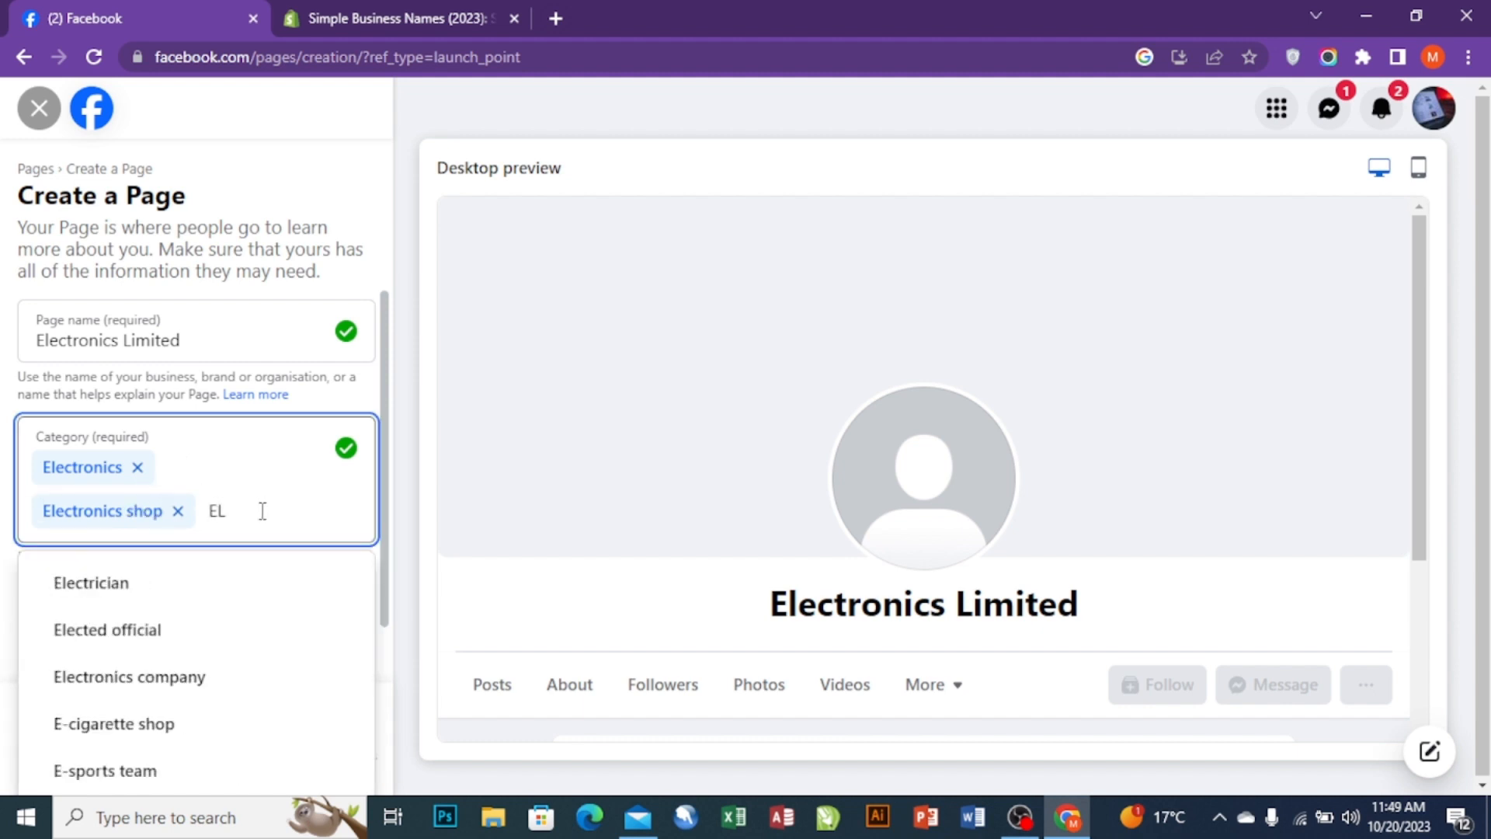
left_click(64, 678)
scroll(150, 672, "down", 2)
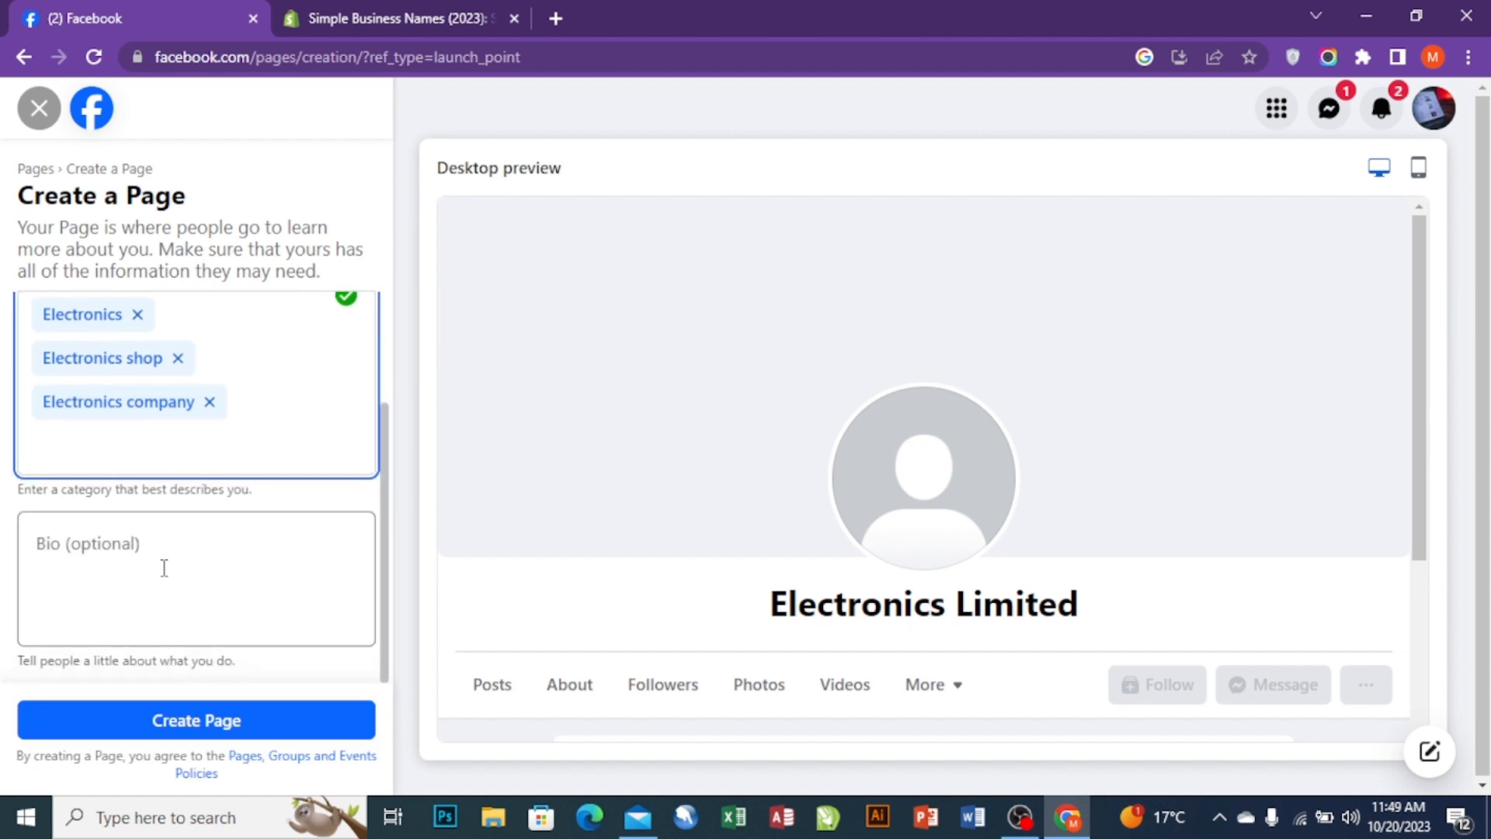
left_click(122, 546)
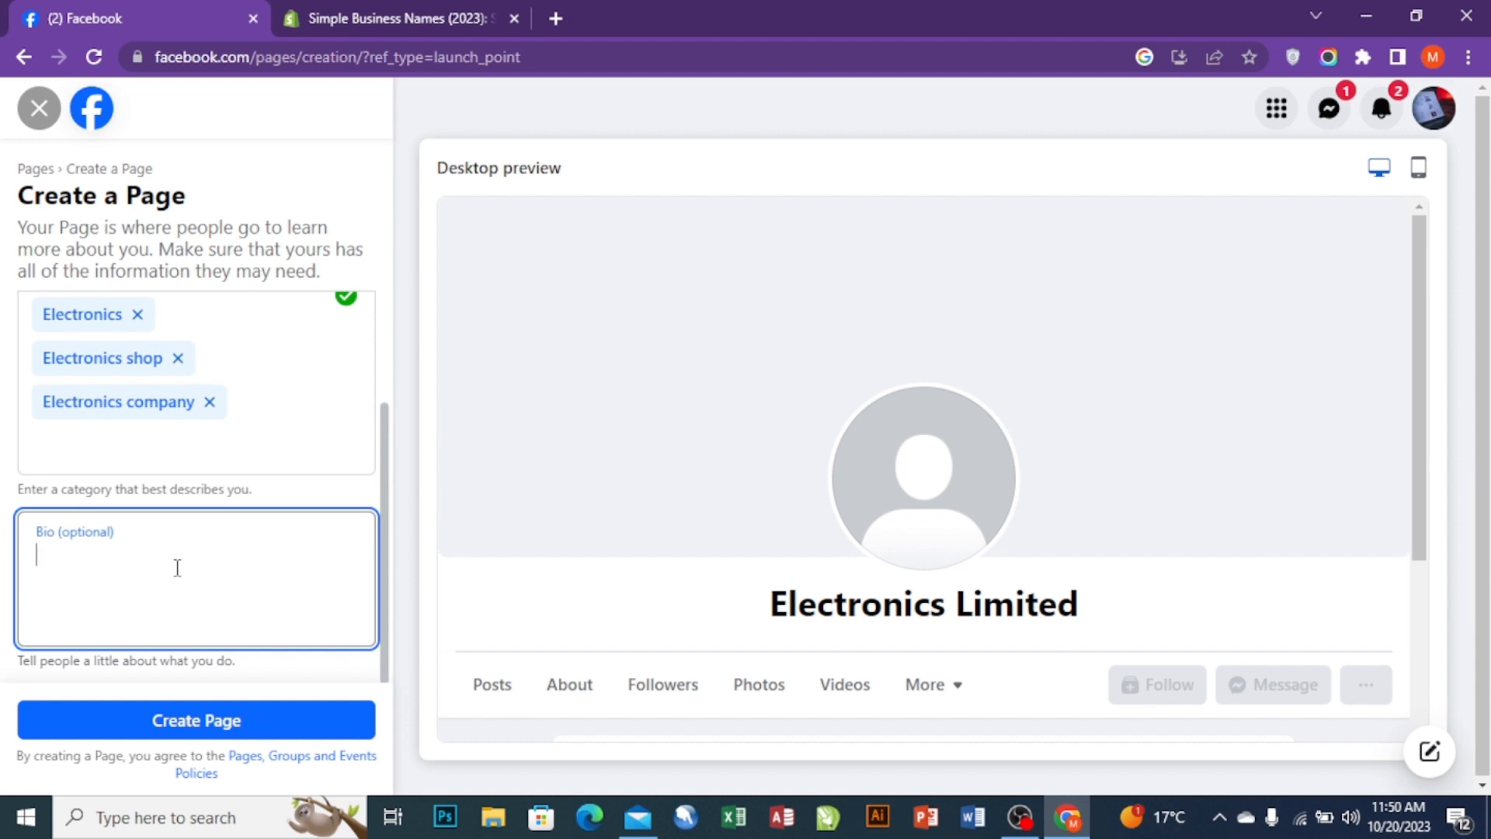
left_click(247, 720)
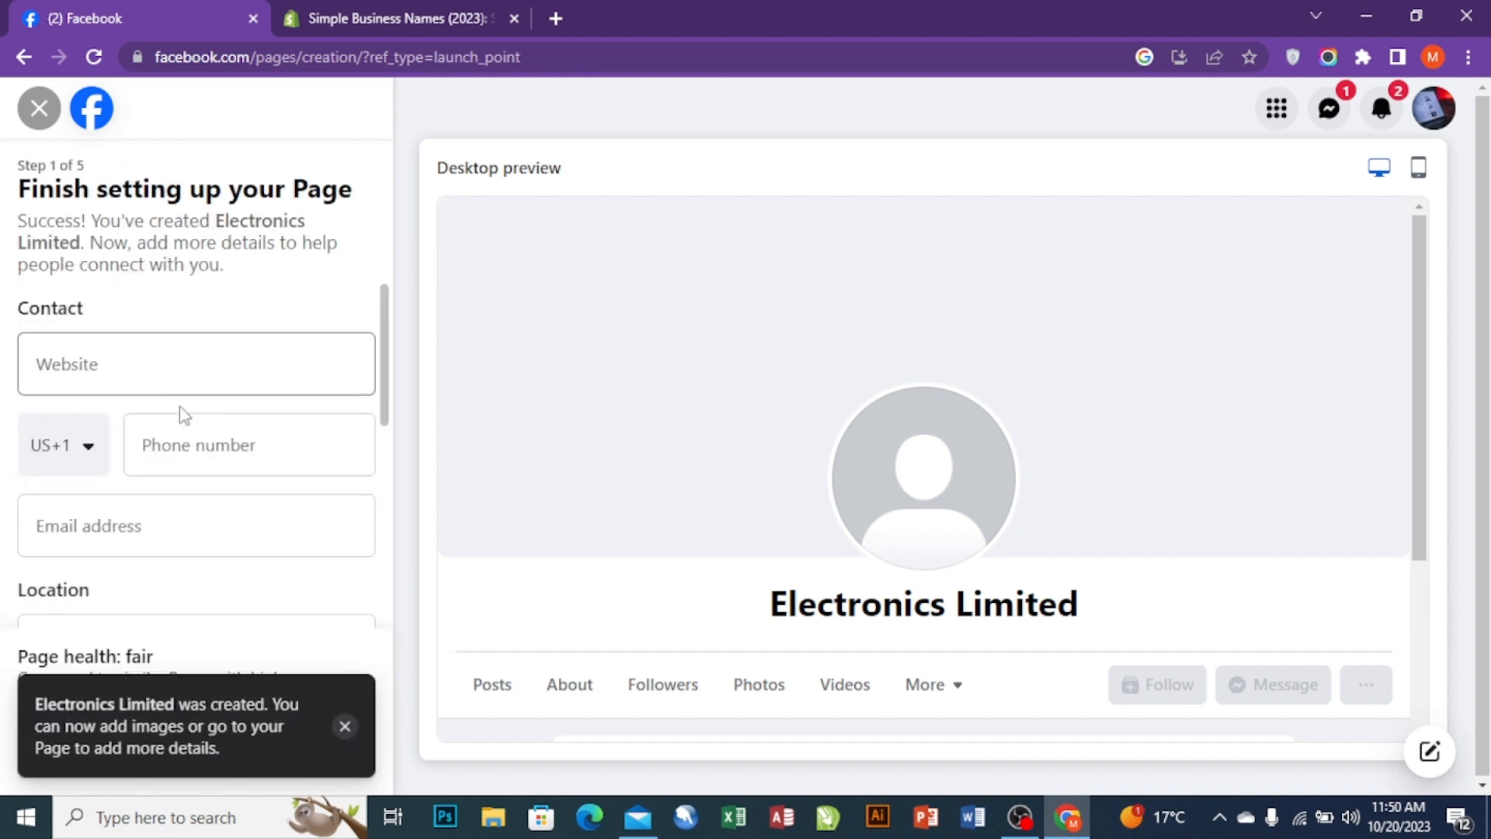
- Set the phone country code to Pakistan and enter the contact phone number
left_click(88, 445)
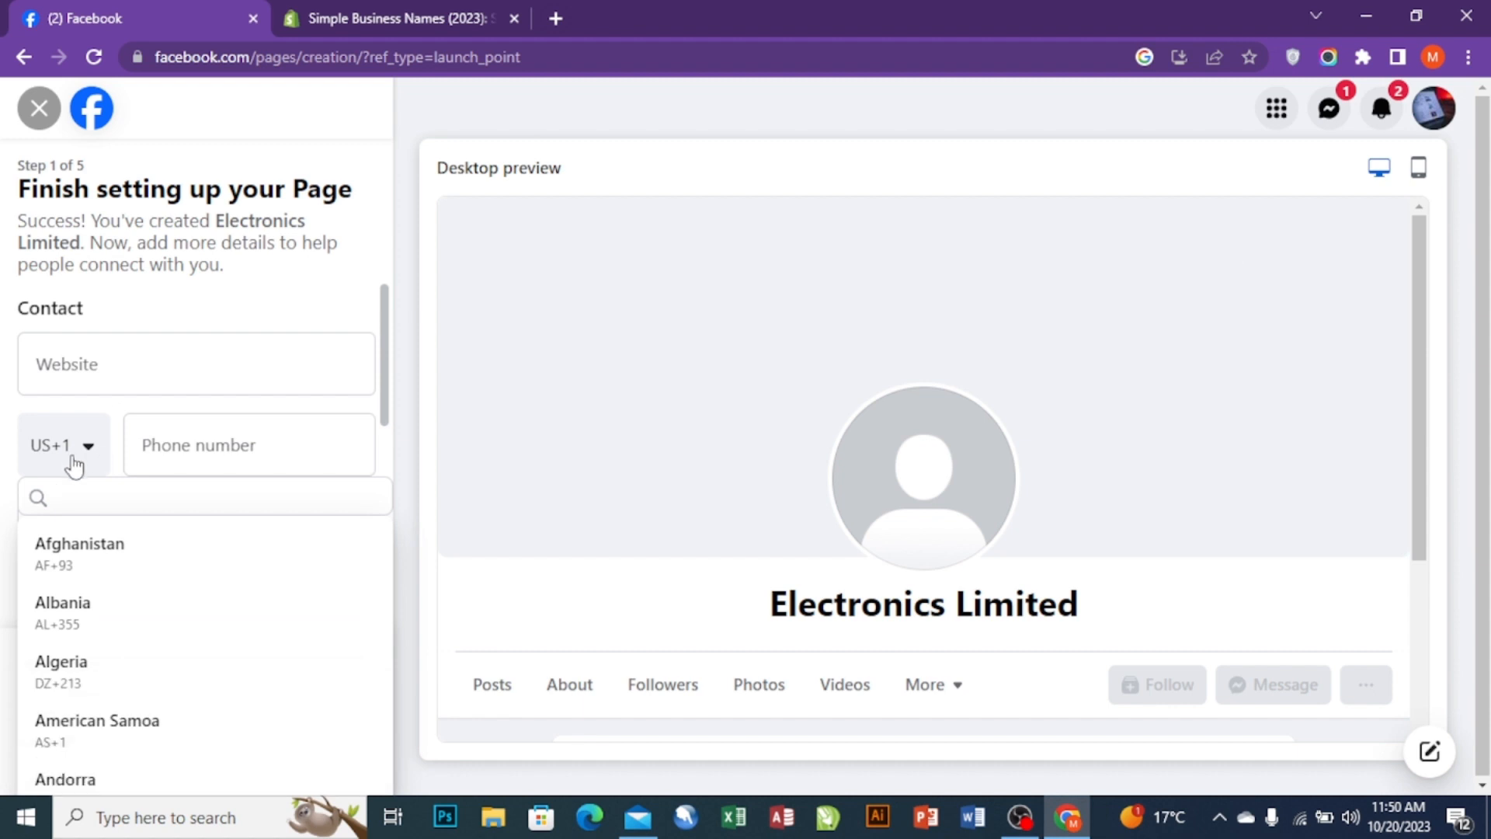
type("PA")
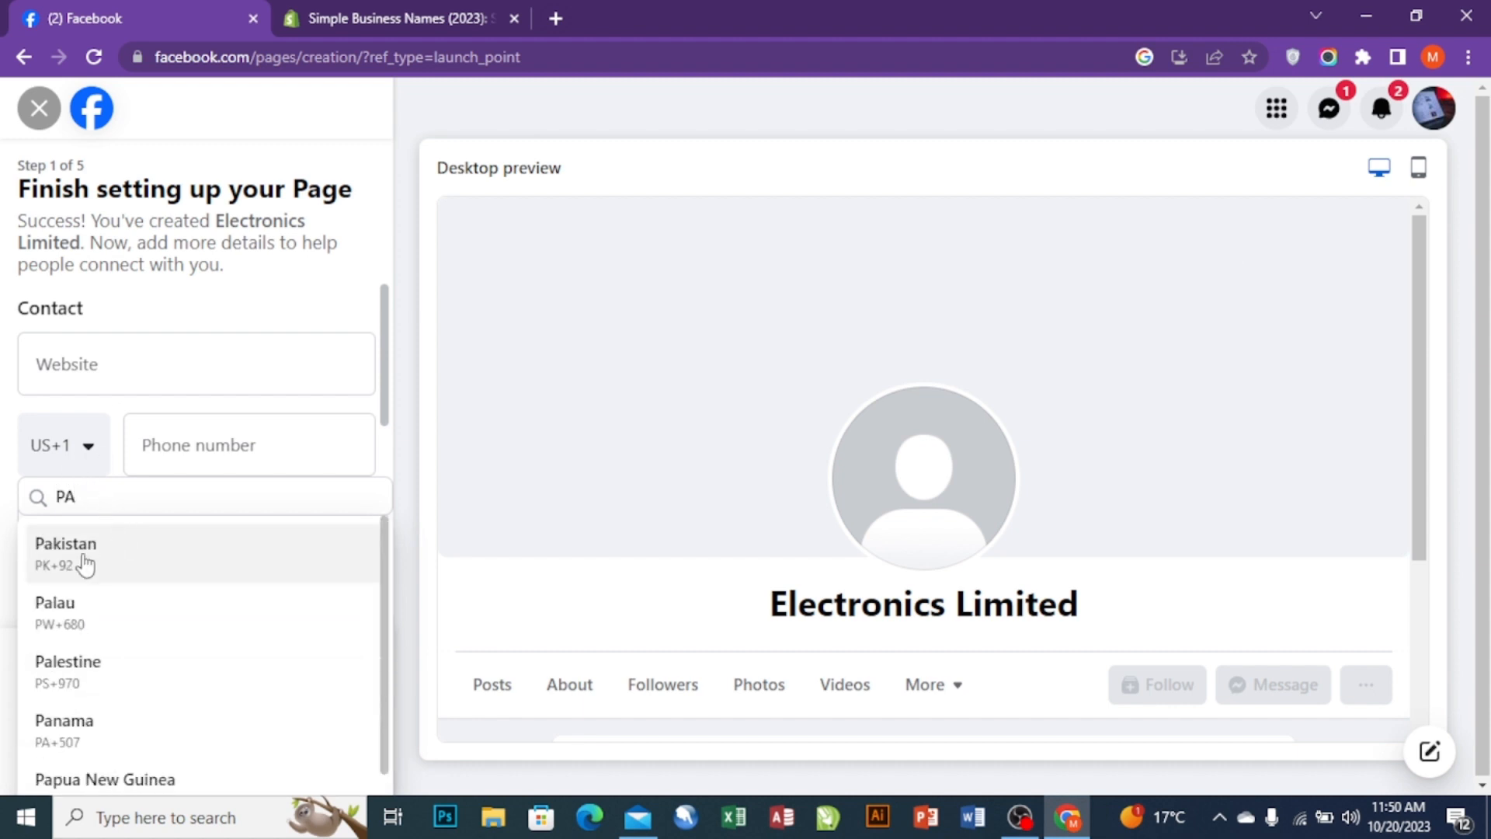
left_click(85, 565)
left_click(179, 441)
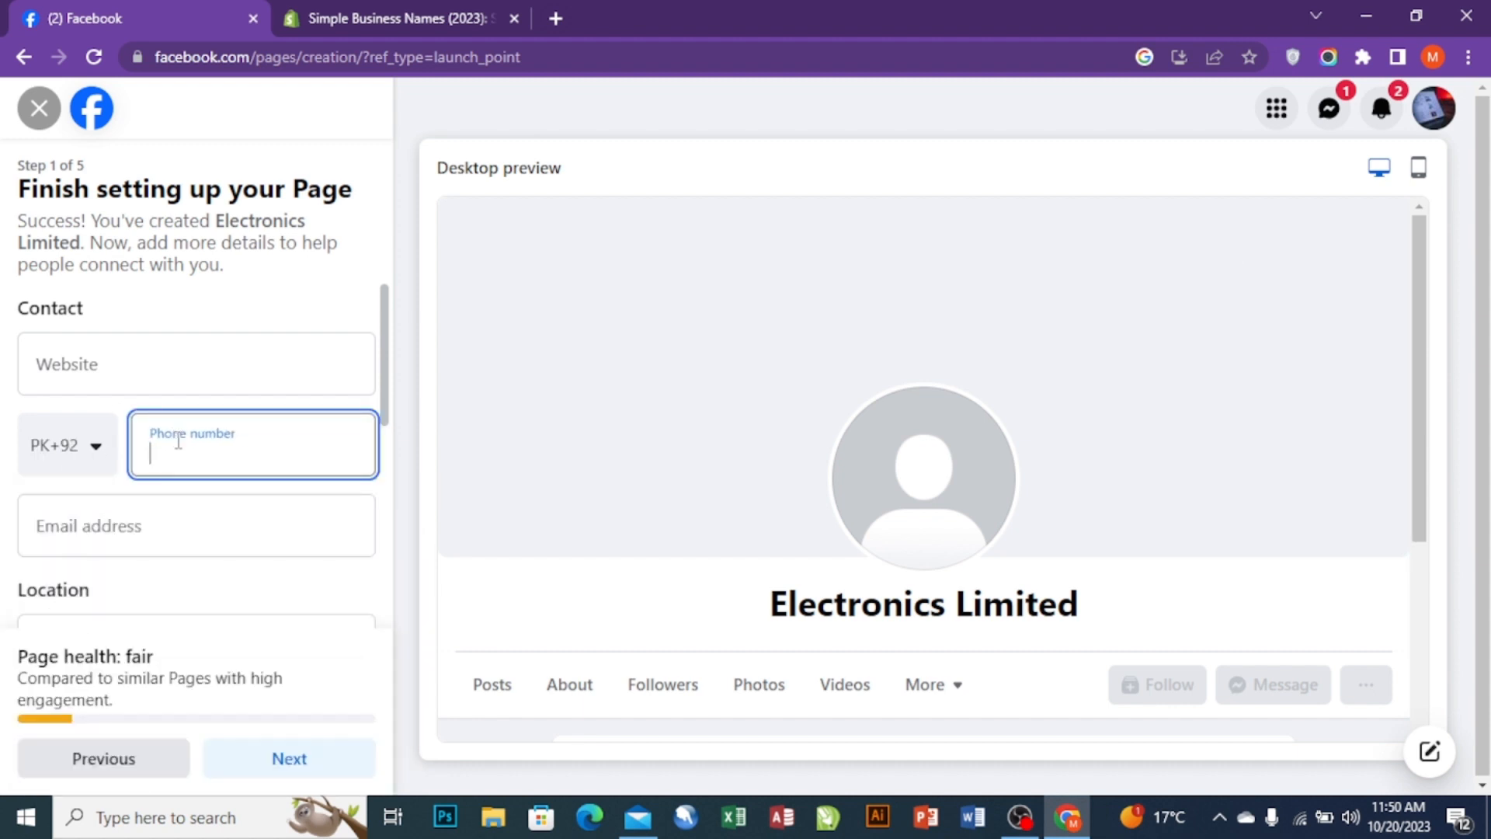
- Enter the Page's contact e-mail address
left_click(224, 517)
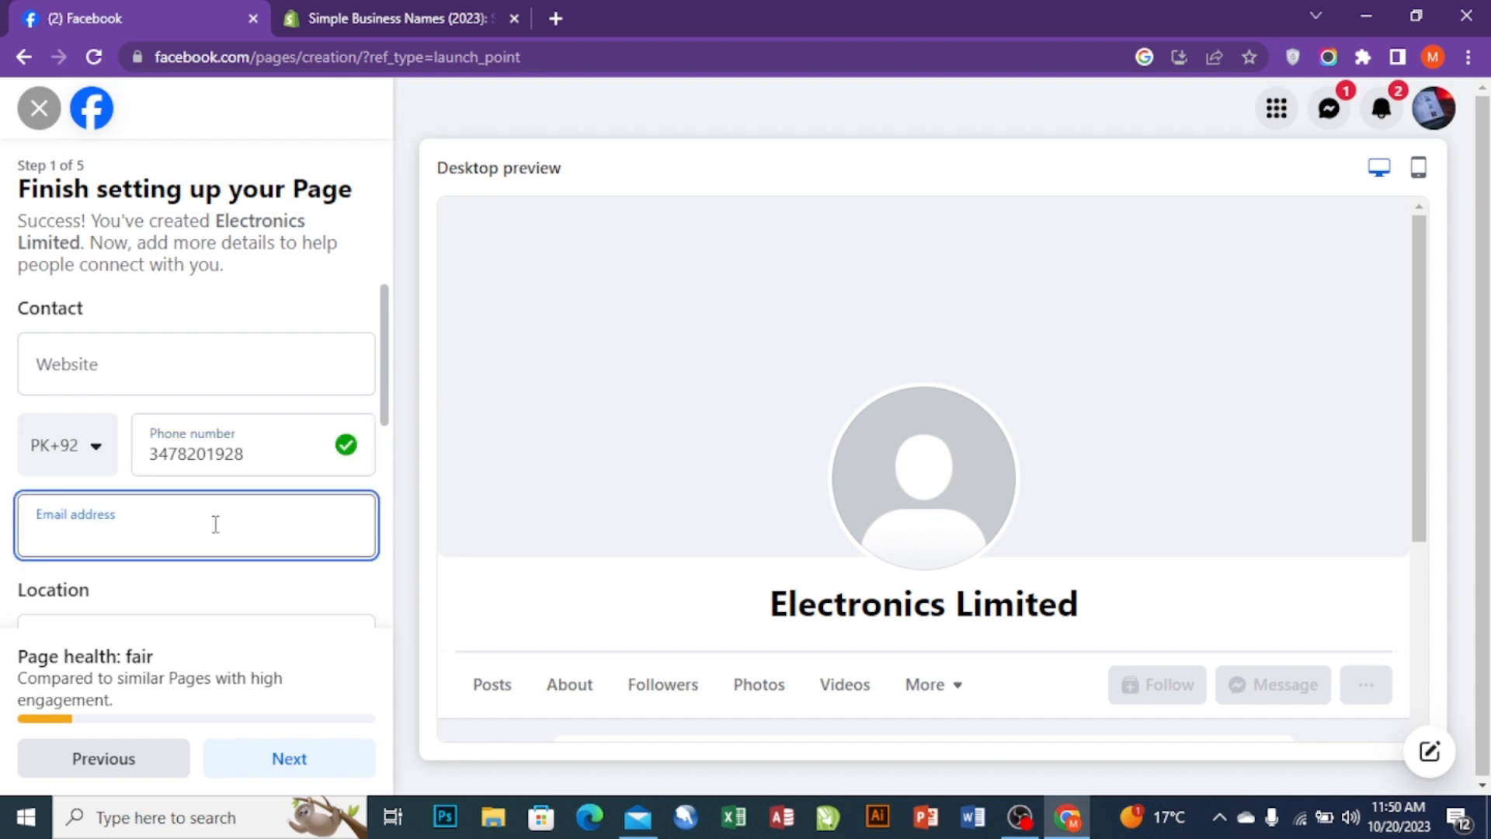
type("M")
key("BackSpace")
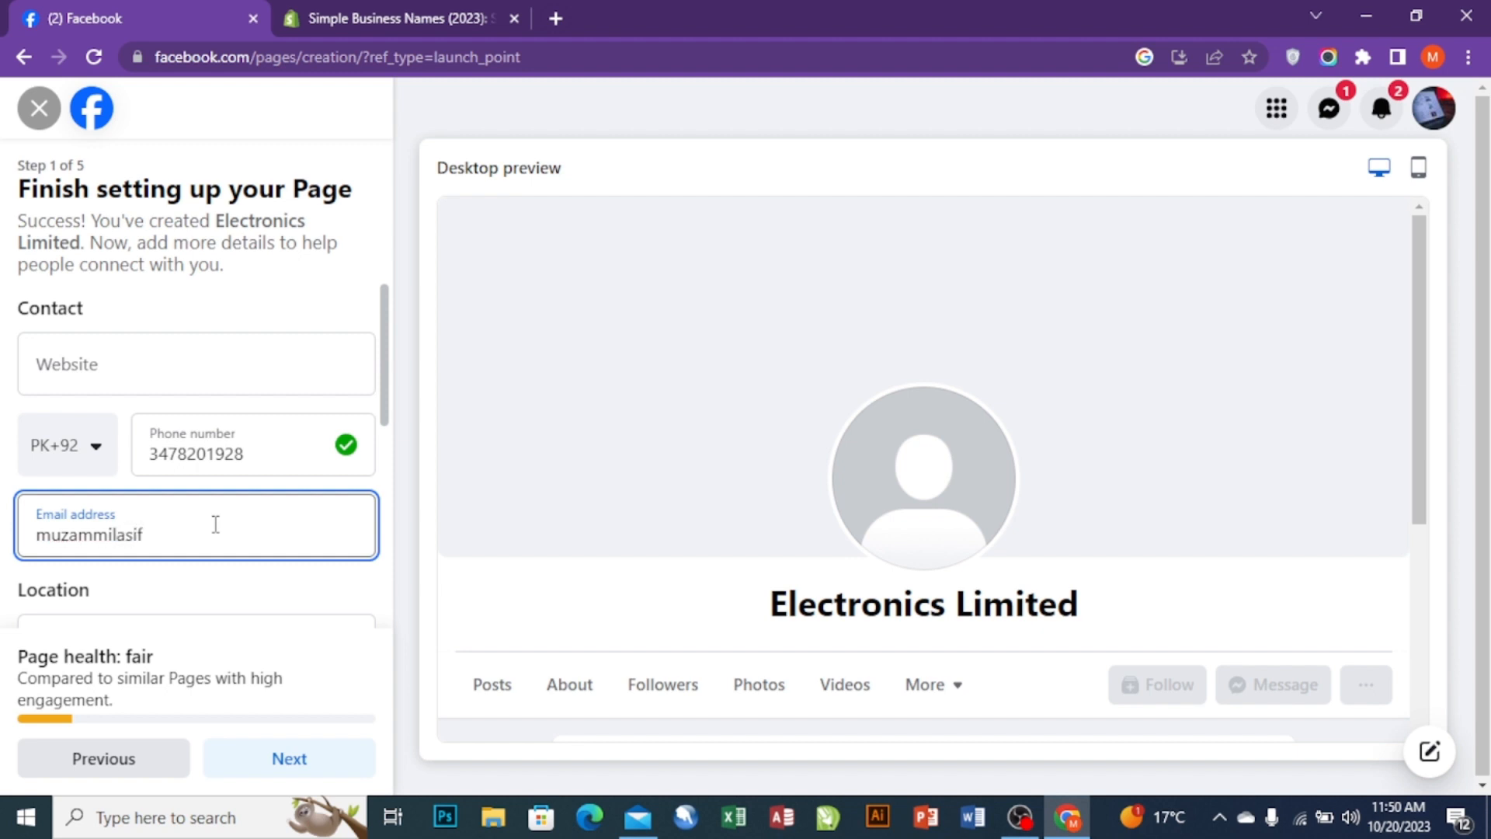
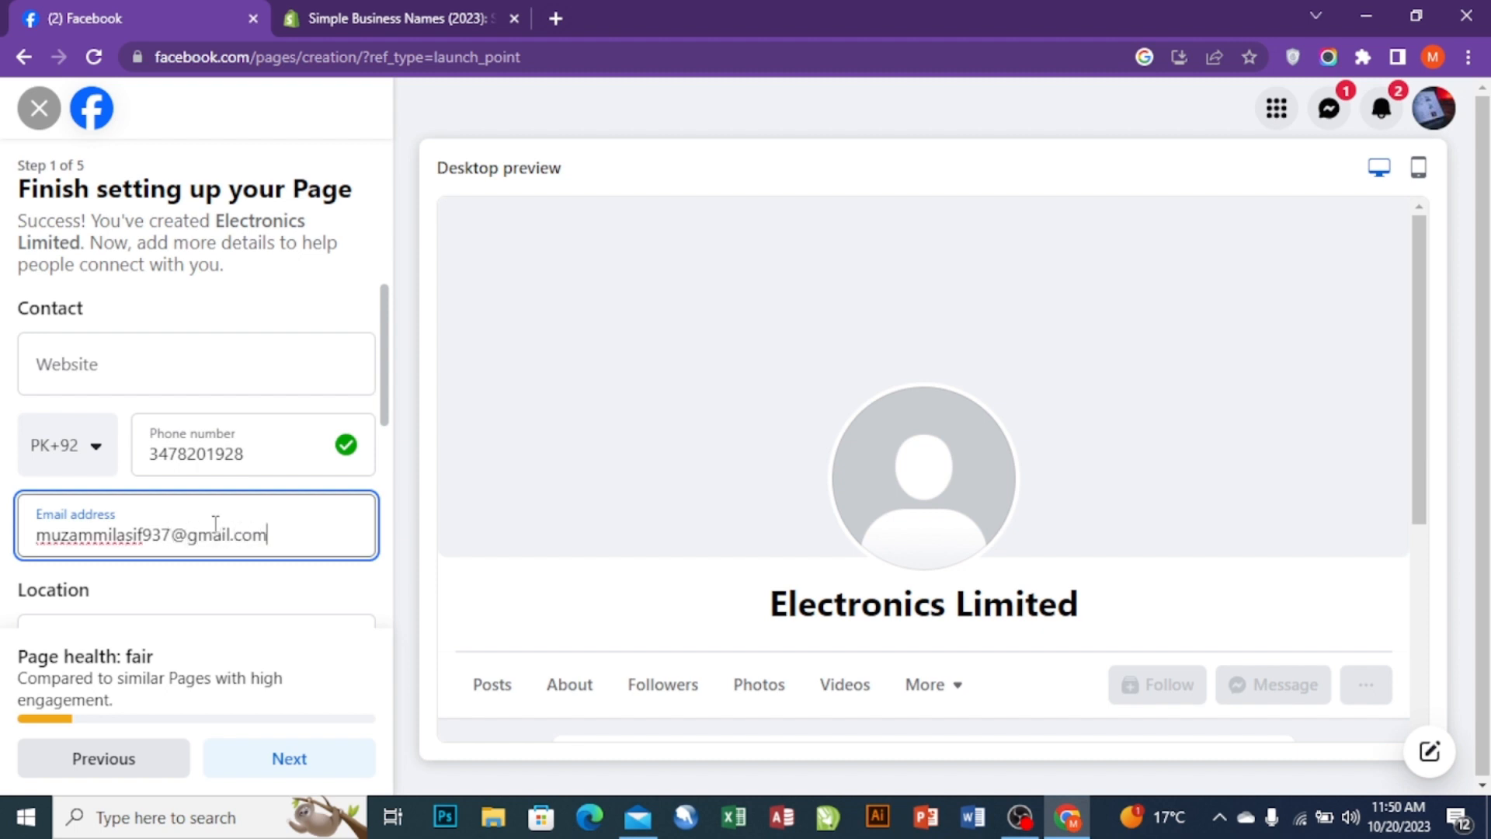
scroll(224, 591, "down", 4)
- Autofill the street address, town and postcode from the saved address, then proceed to step 2
left_click(160, 317)
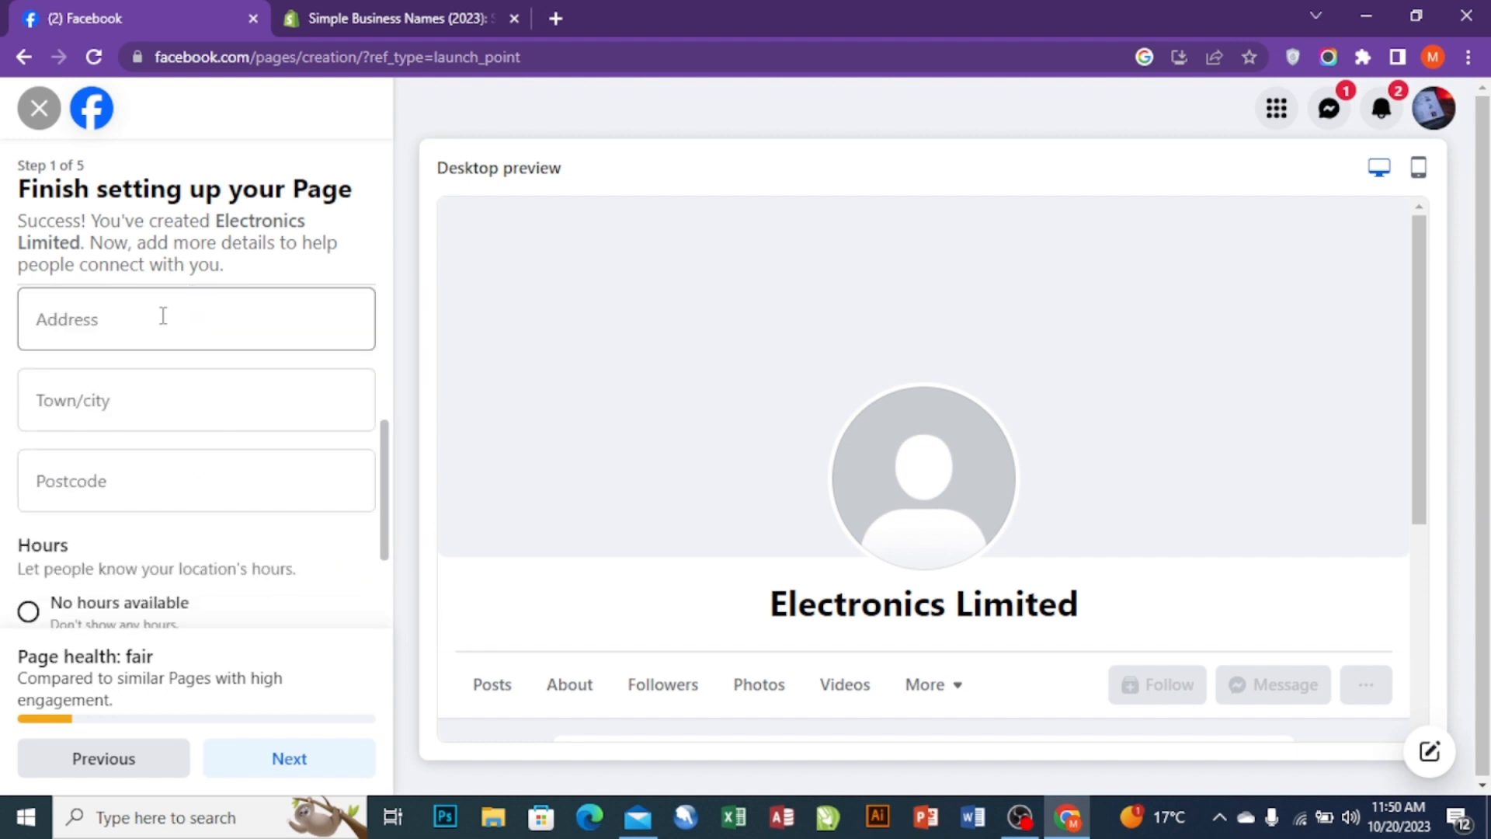
left_click(188, 389)
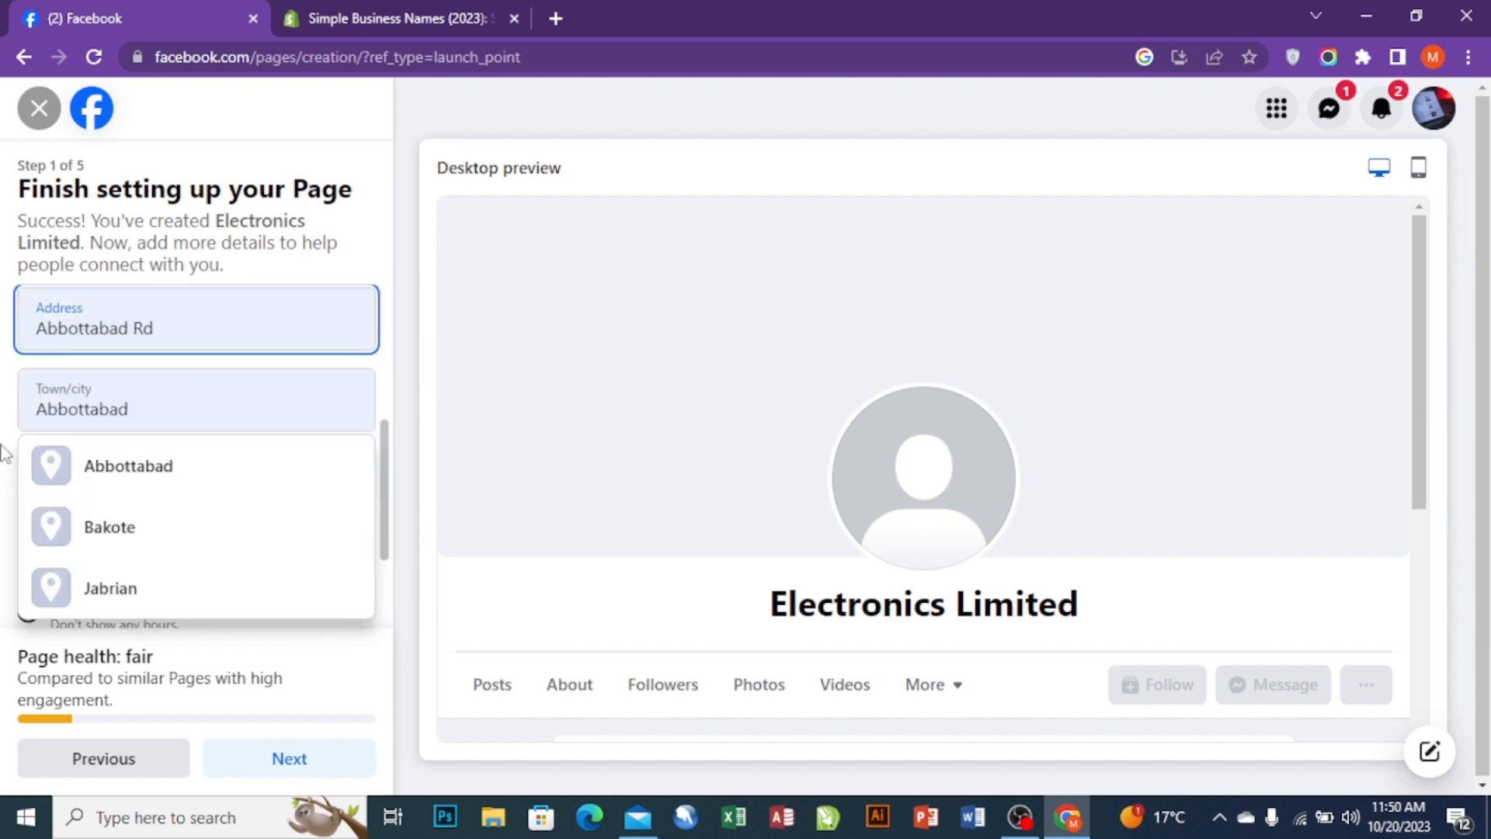
left_click(515, 399)
scroll(166, 488, "down", 2)
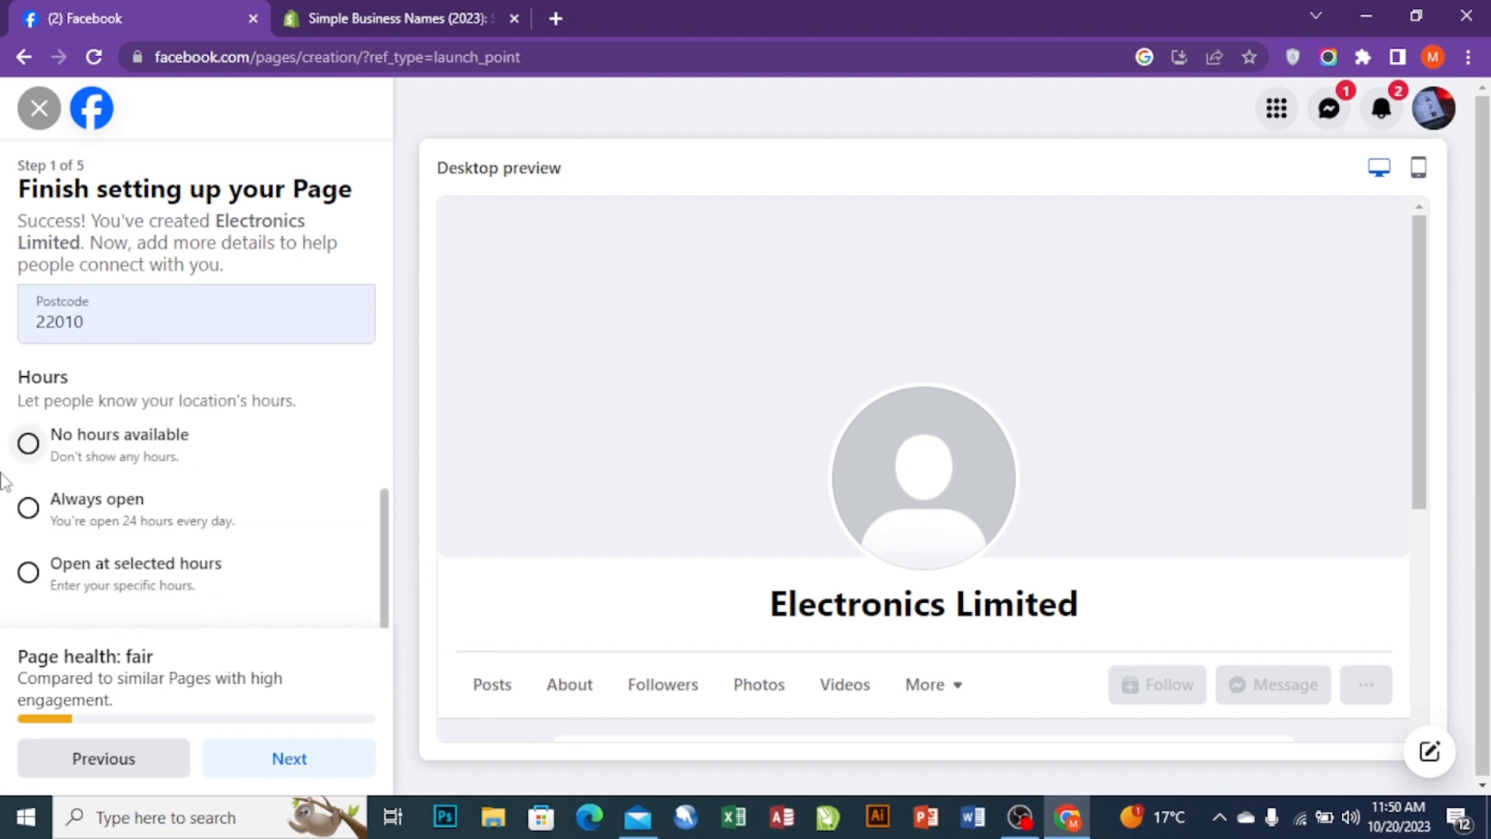
left_click(305, 767)
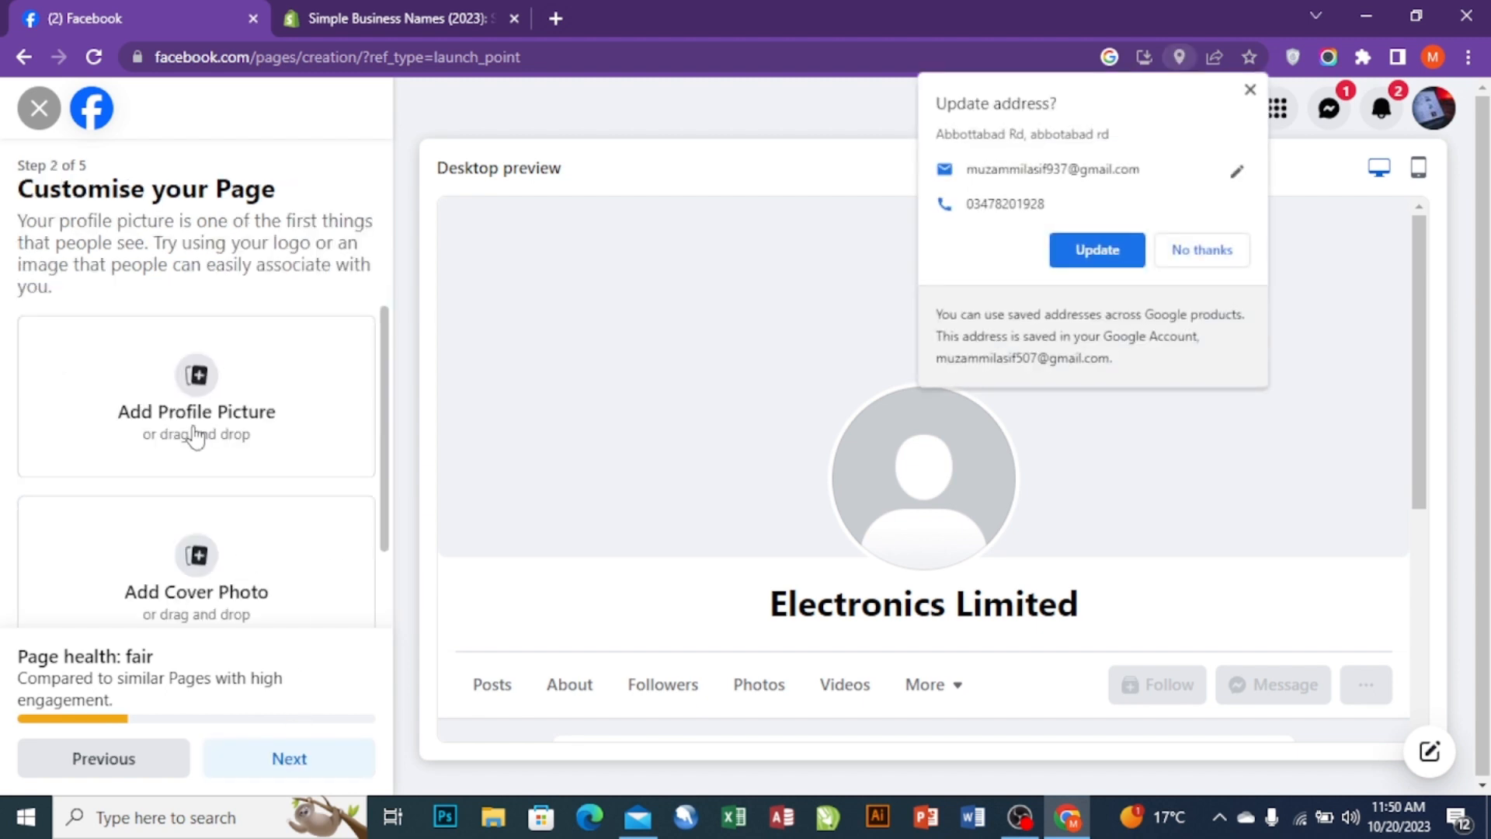
left_click(1173, 250)
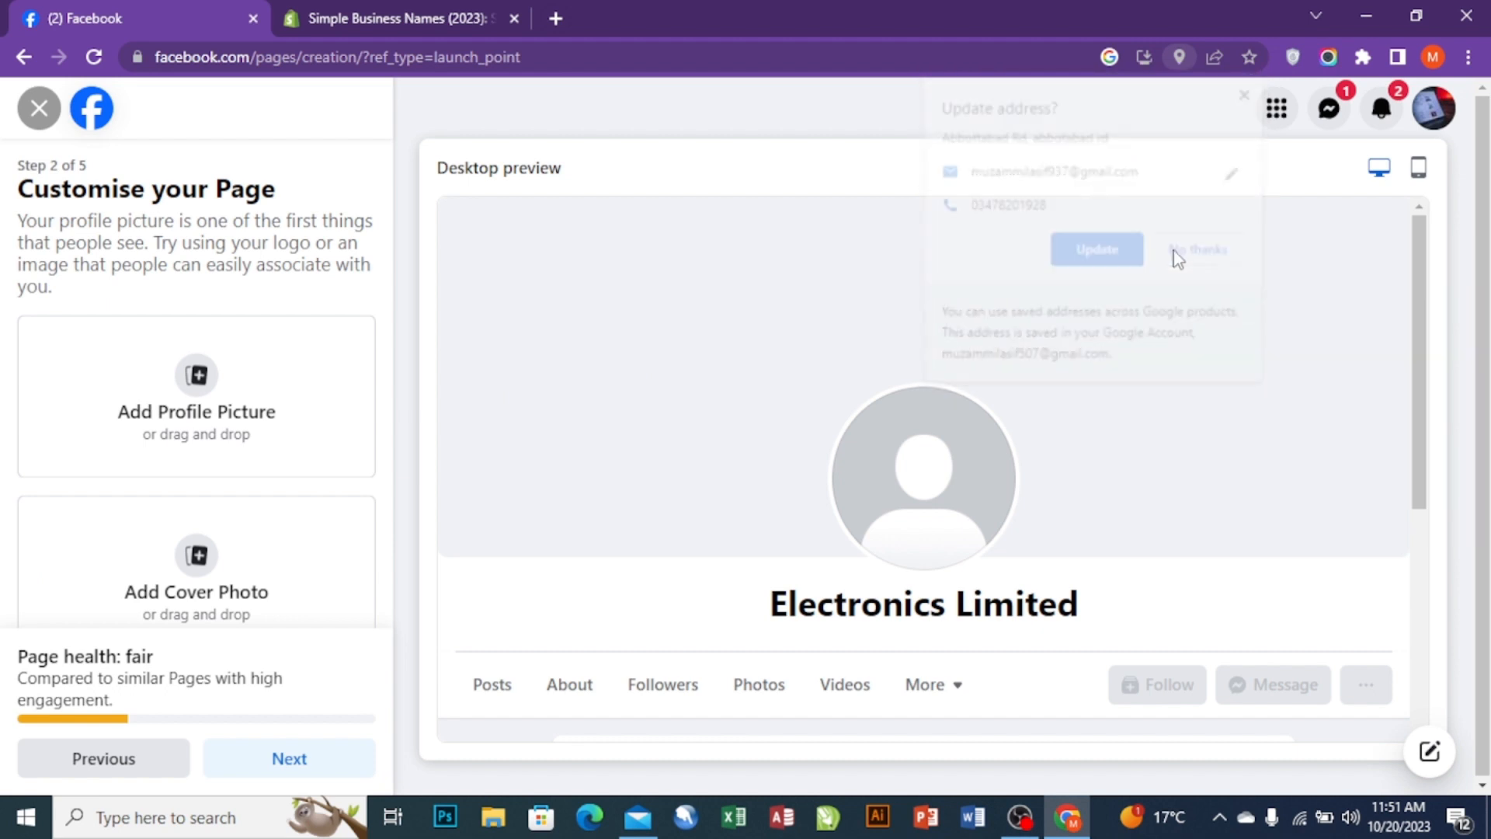
left_click(206, 408)
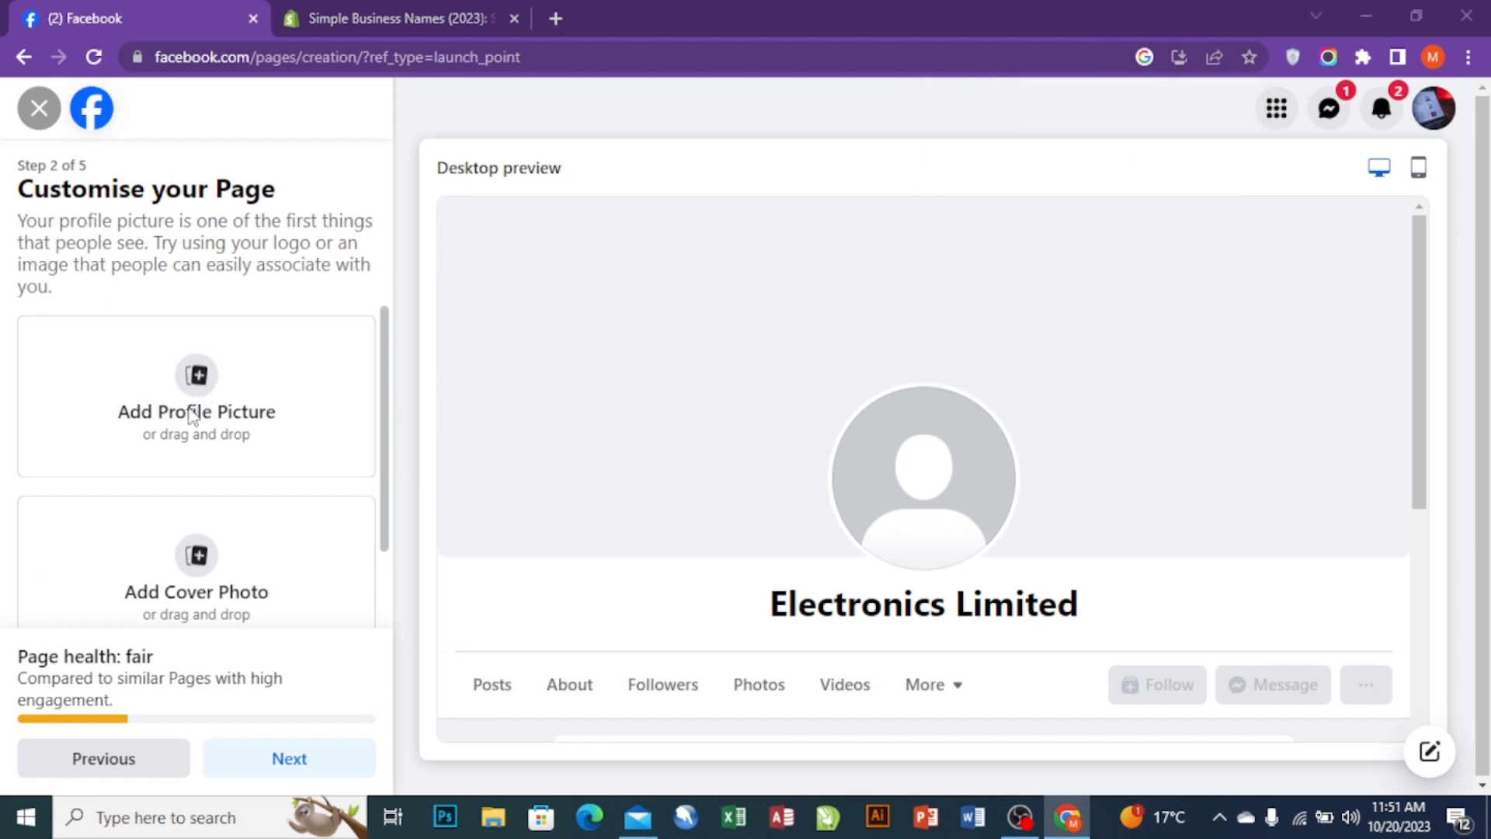
scroll(296, 198, "down", 1)
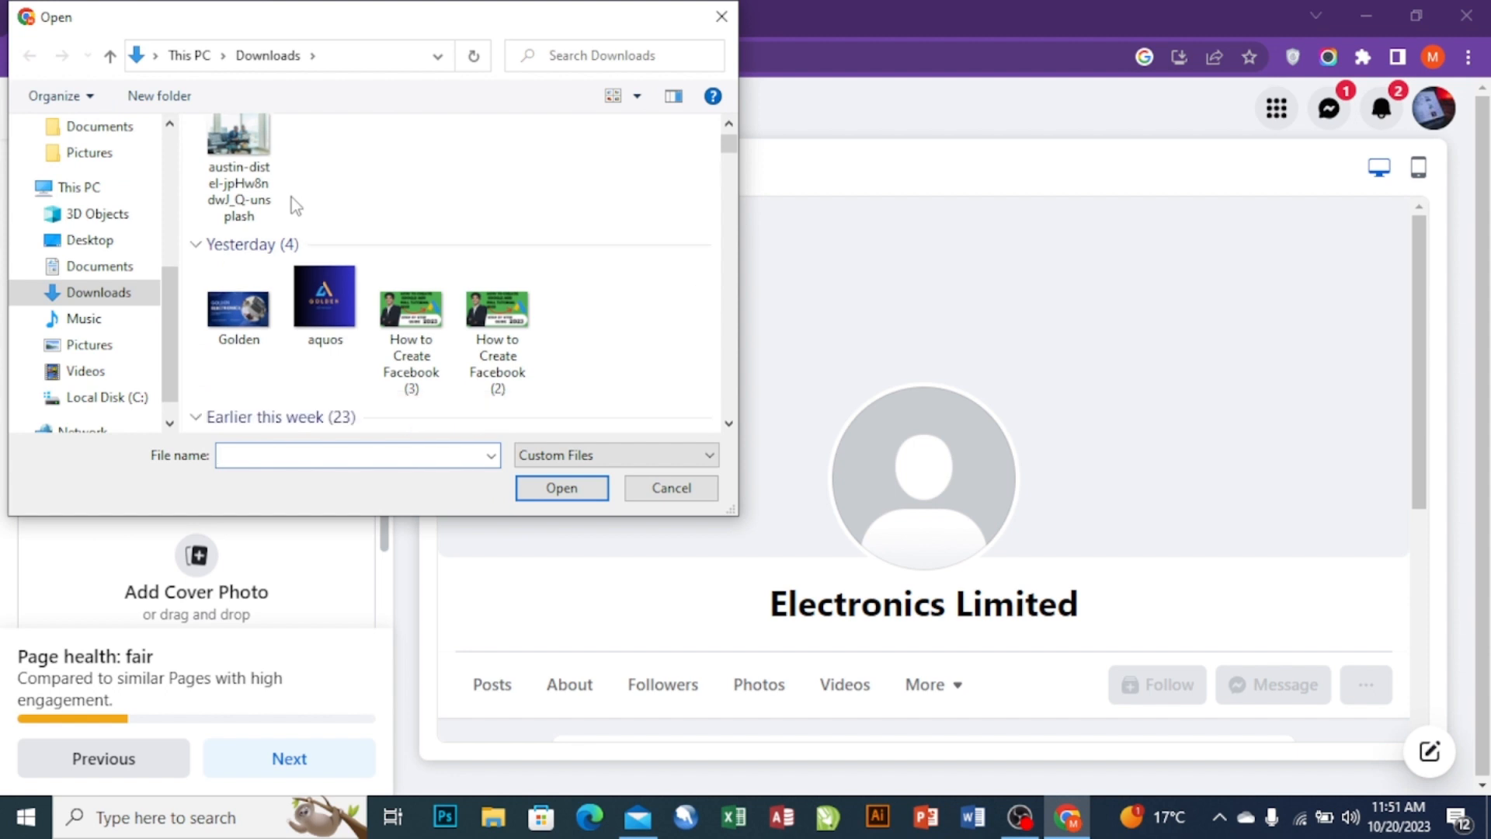
scroll(320, 301, "down", 3)
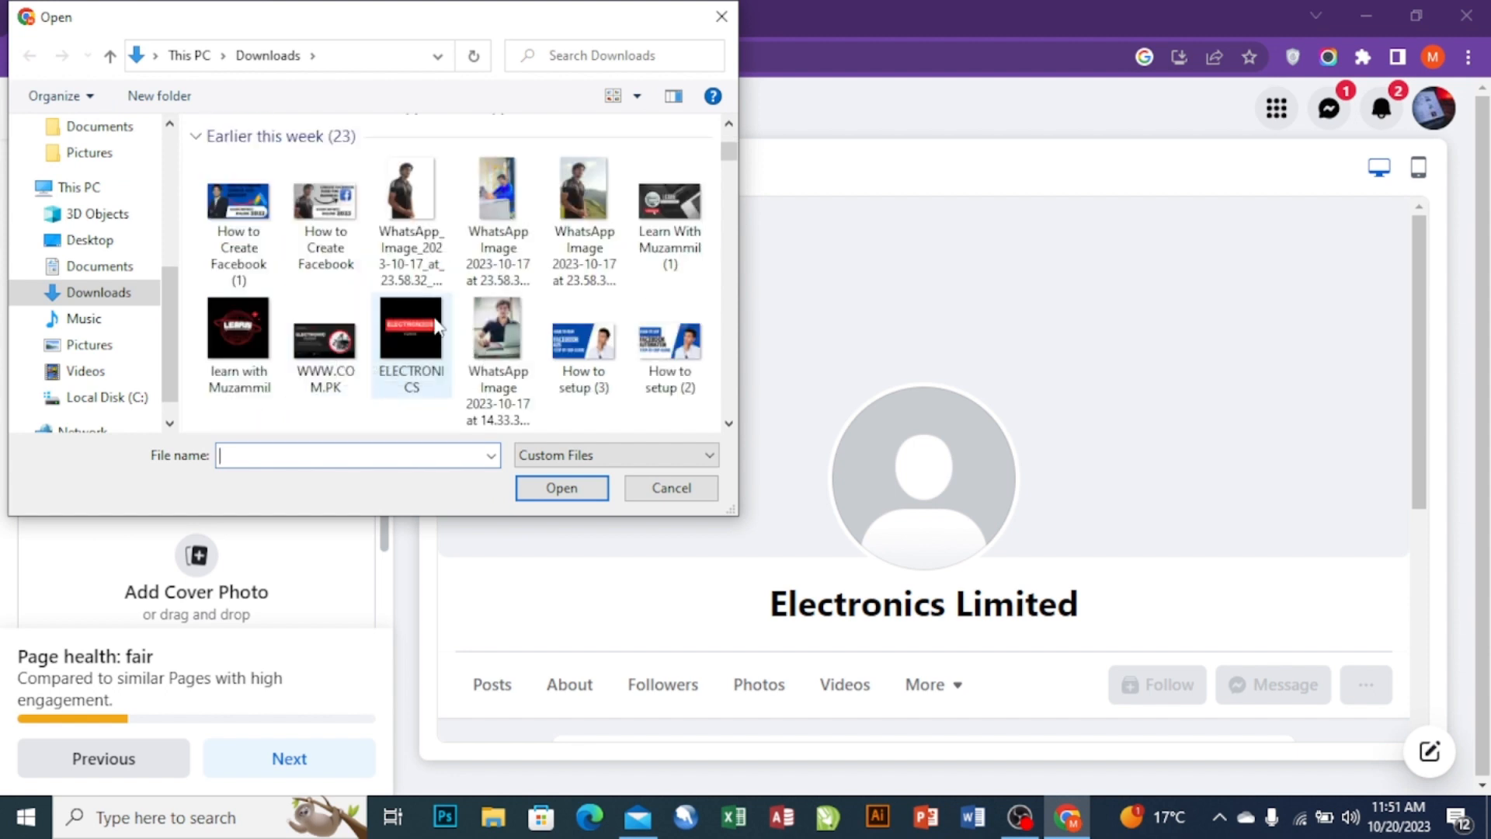
left_click(402, 342)
left_click(566, 490)
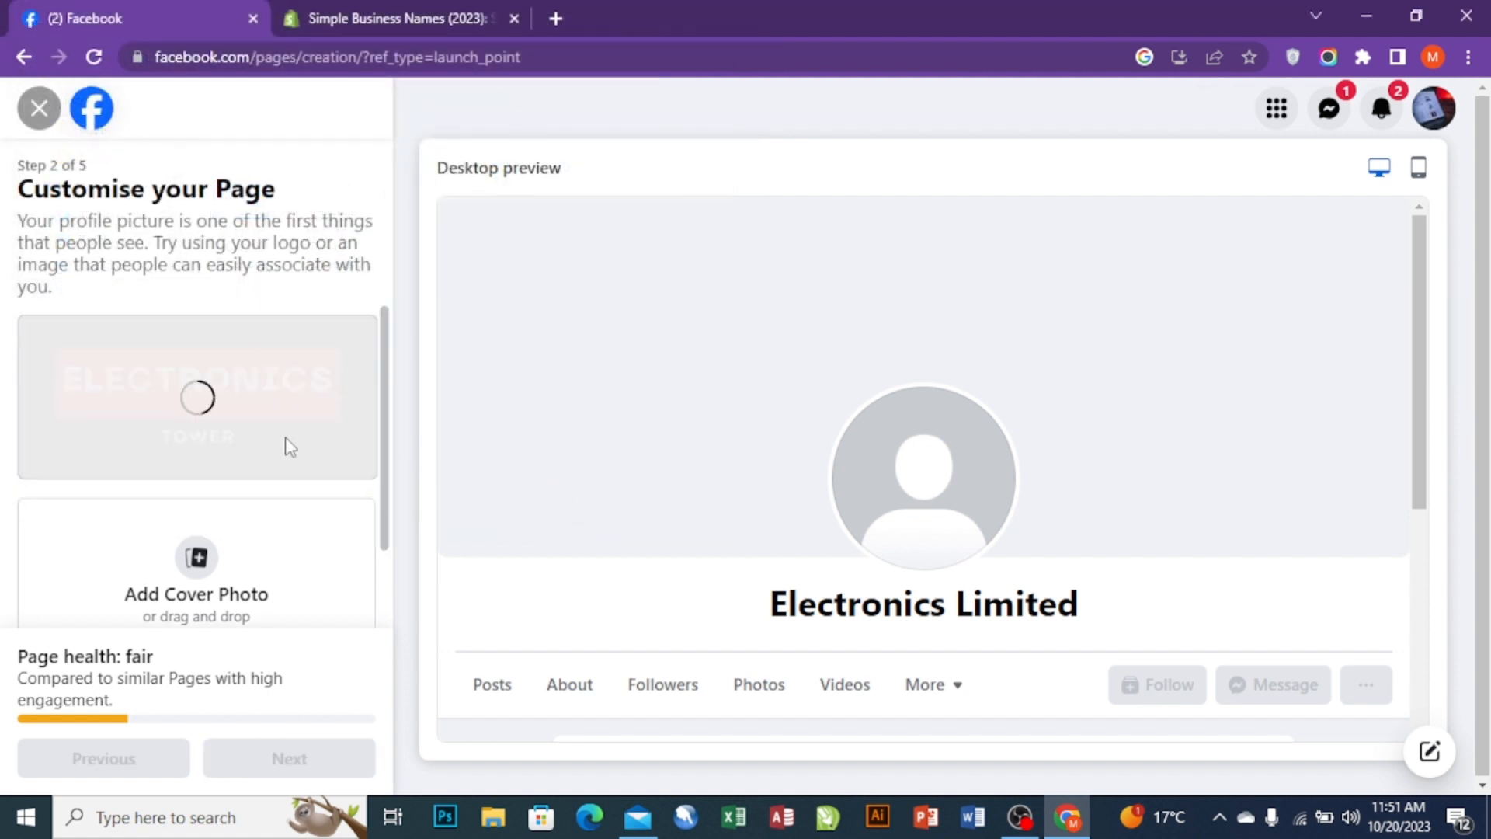
left_click(196, 574)
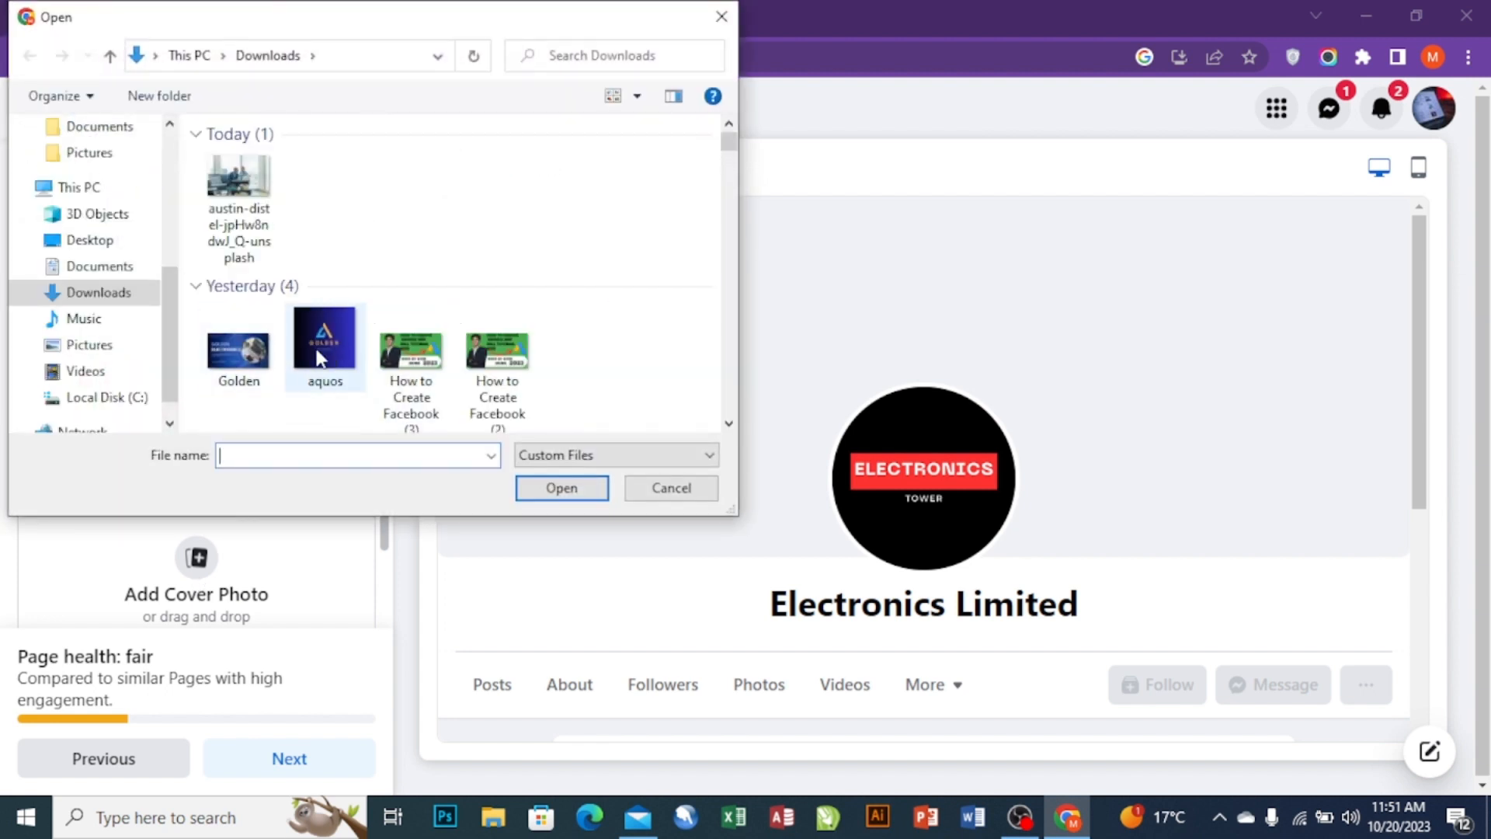
scroll(318, 356, "down", 10)
left_click(300, 193)
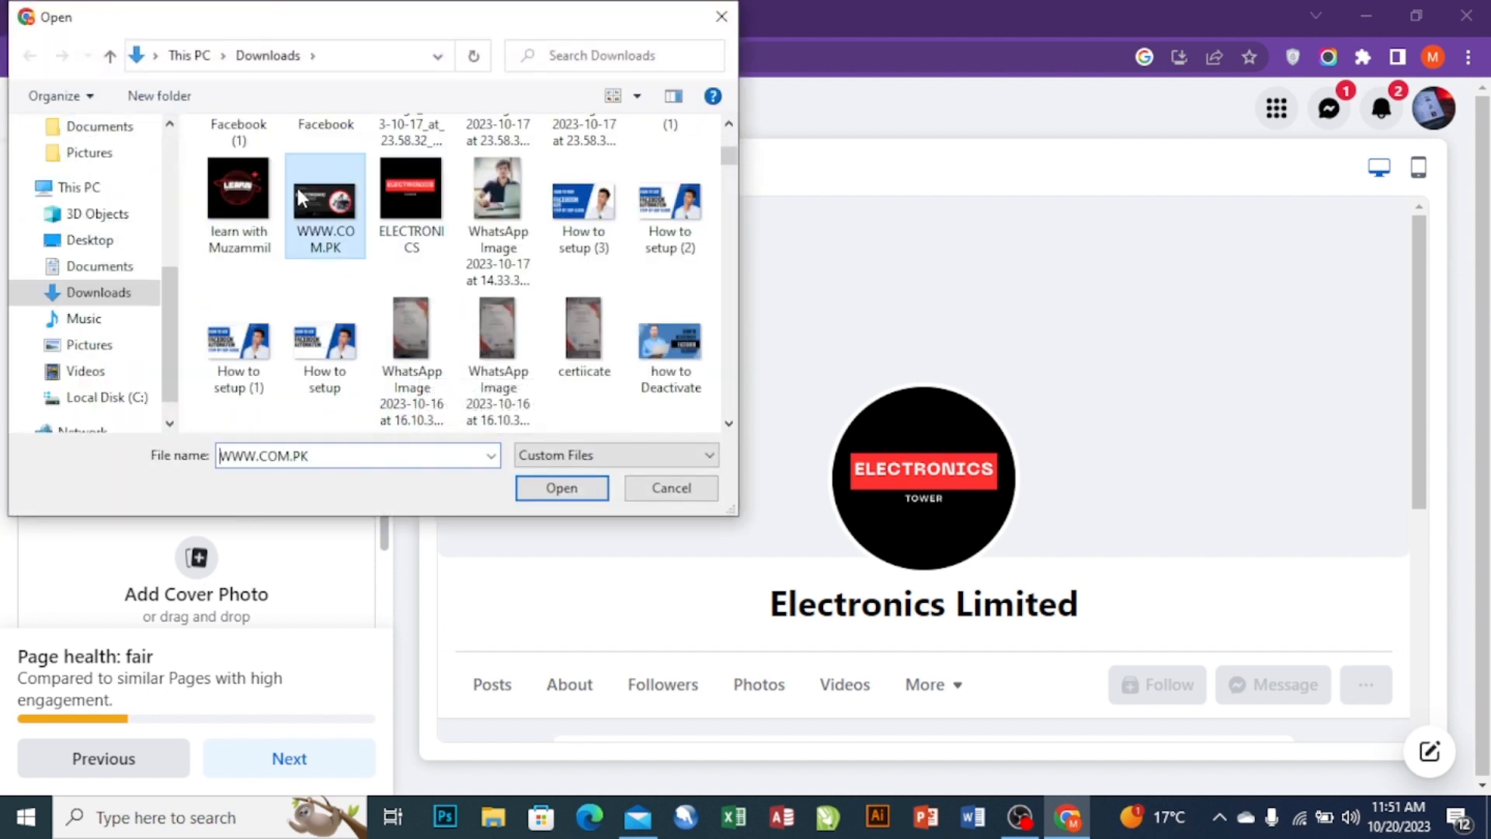
left_click(559, 488)
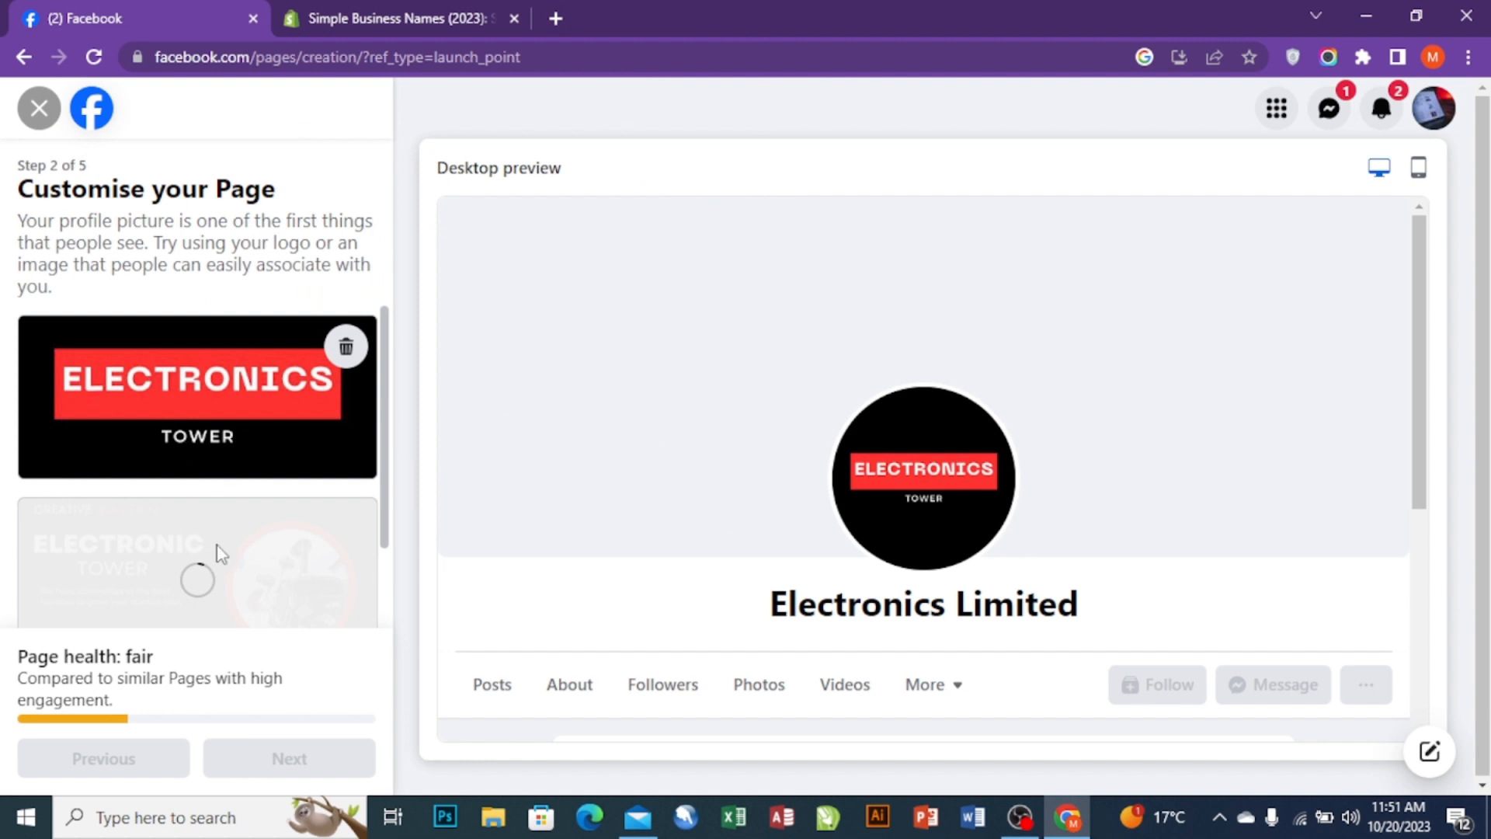
scroll(179, 572, "down", 2)
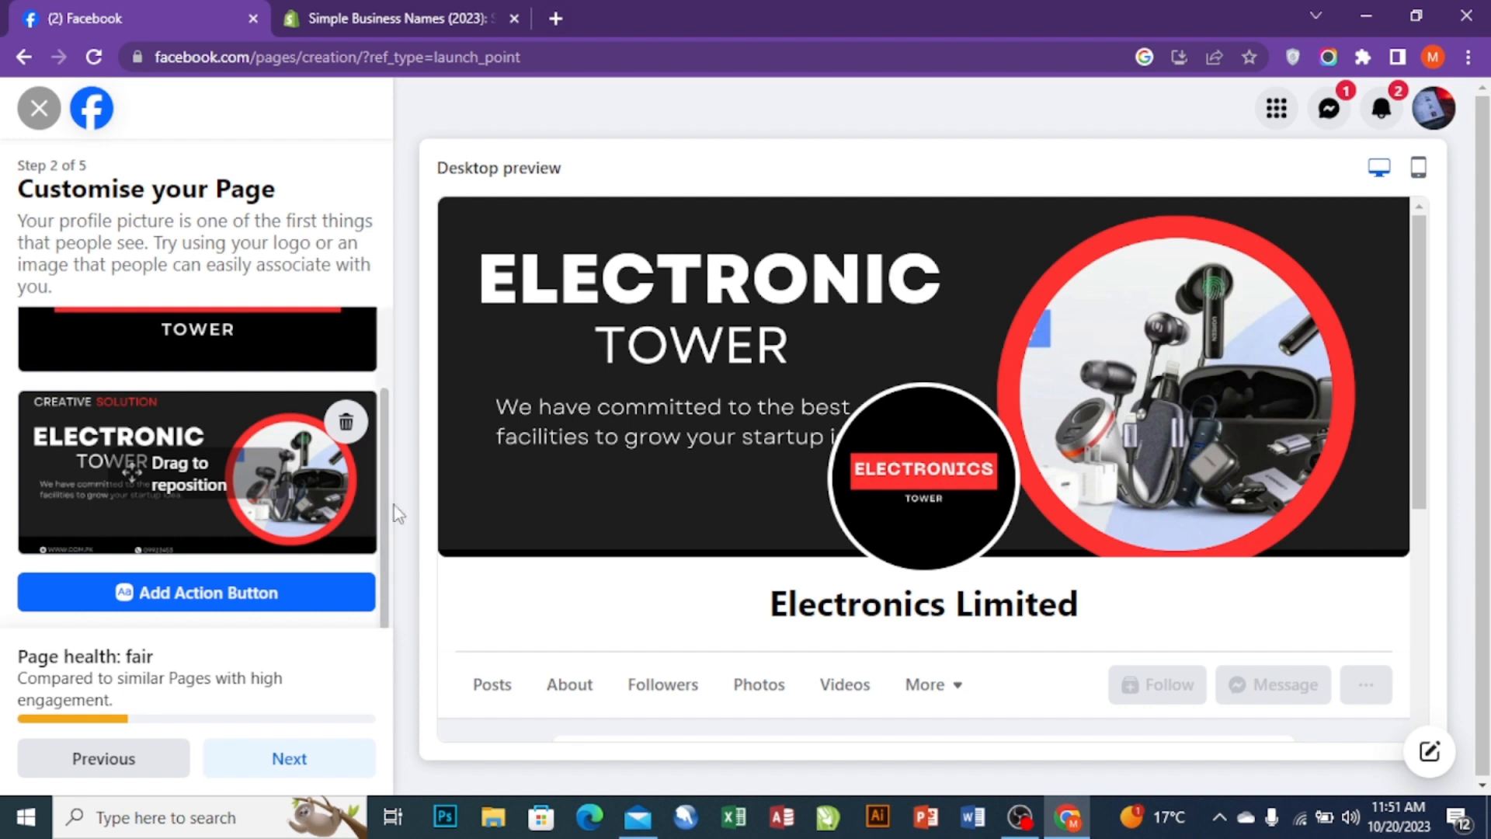
scroll(429, 506, "down", 1)
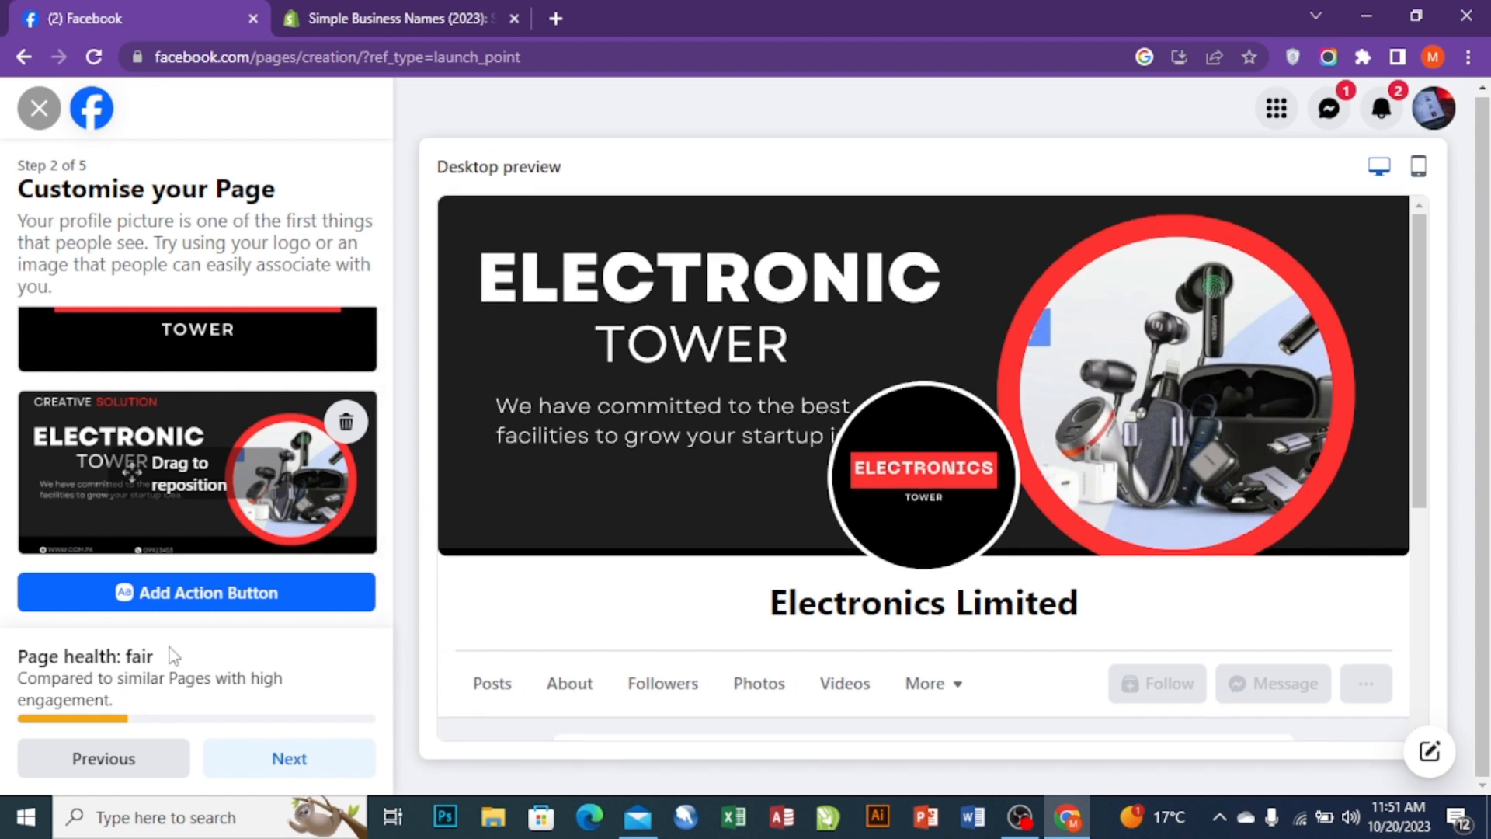
- Advance past customisation, skip WhatsApp and friend invites to reach step 5 of 5
left_click(268, 763)
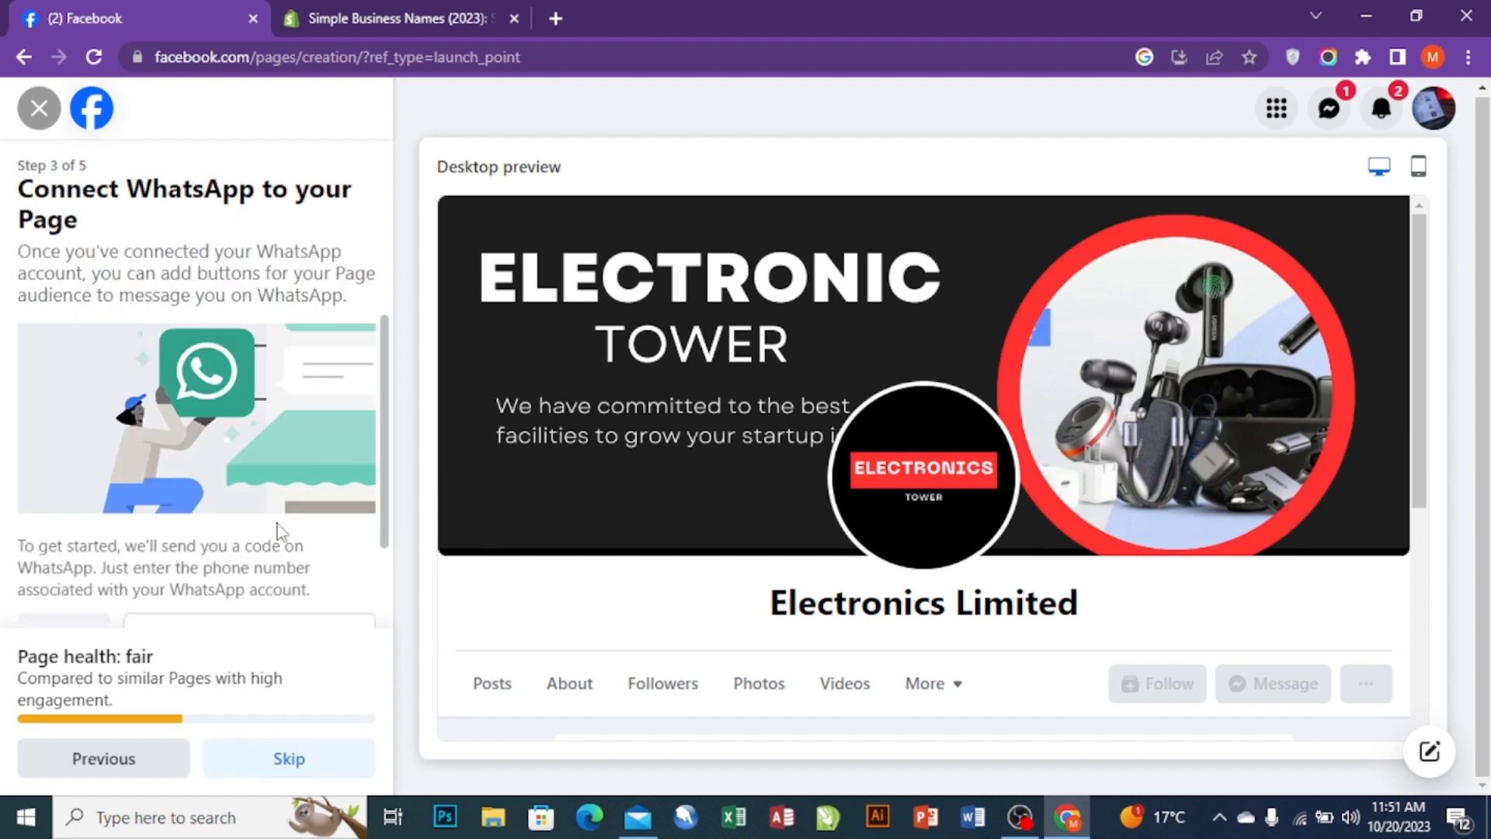
scroll(109, 513, "down", 2)
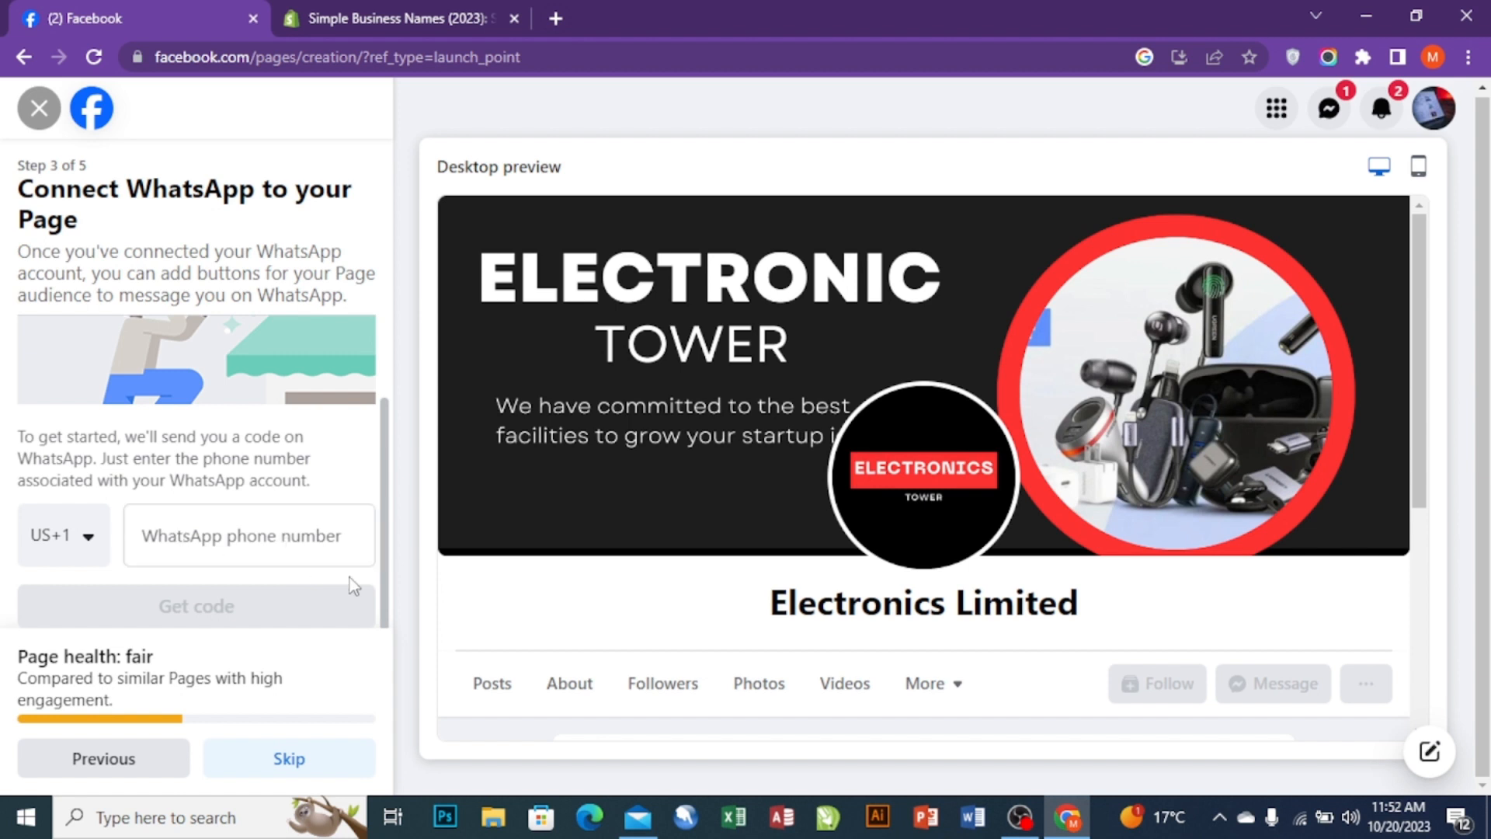
left_click(302, 758)
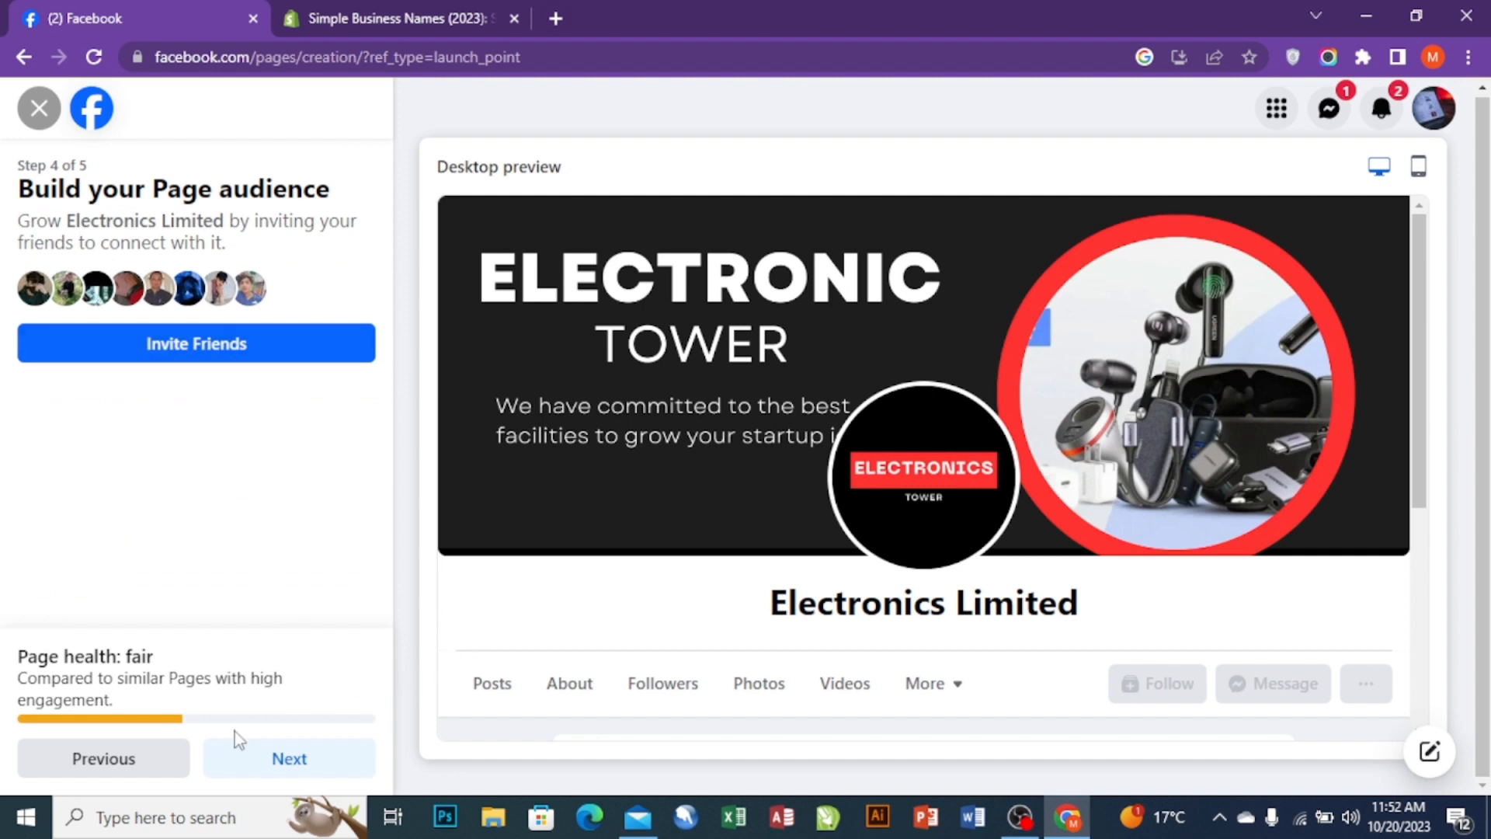
left_click(287, 763)
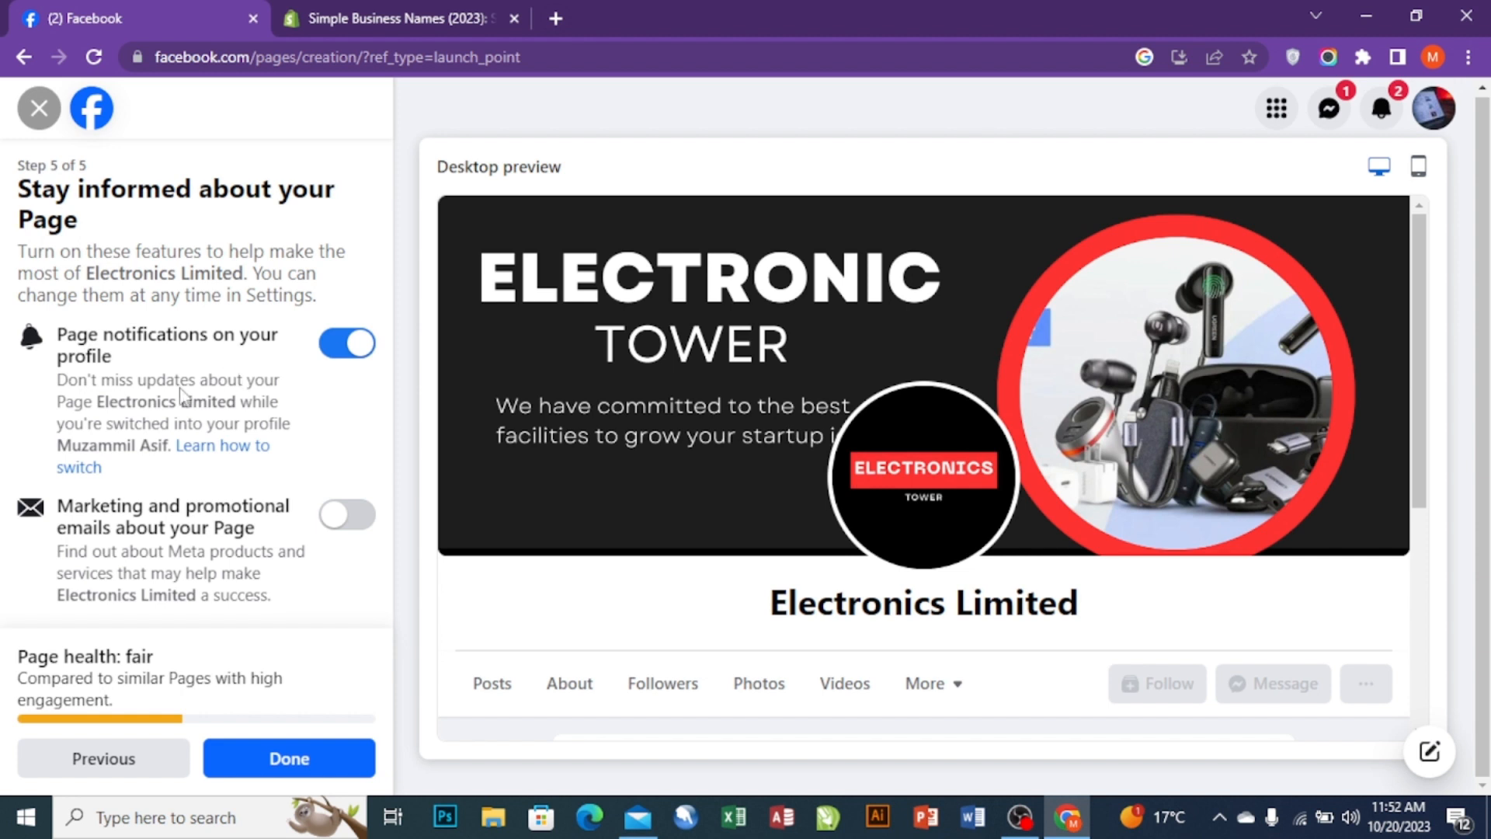
- Finish the final setup step with Done to create the Electronics Limited Page and act as it
left_click(252, 760)
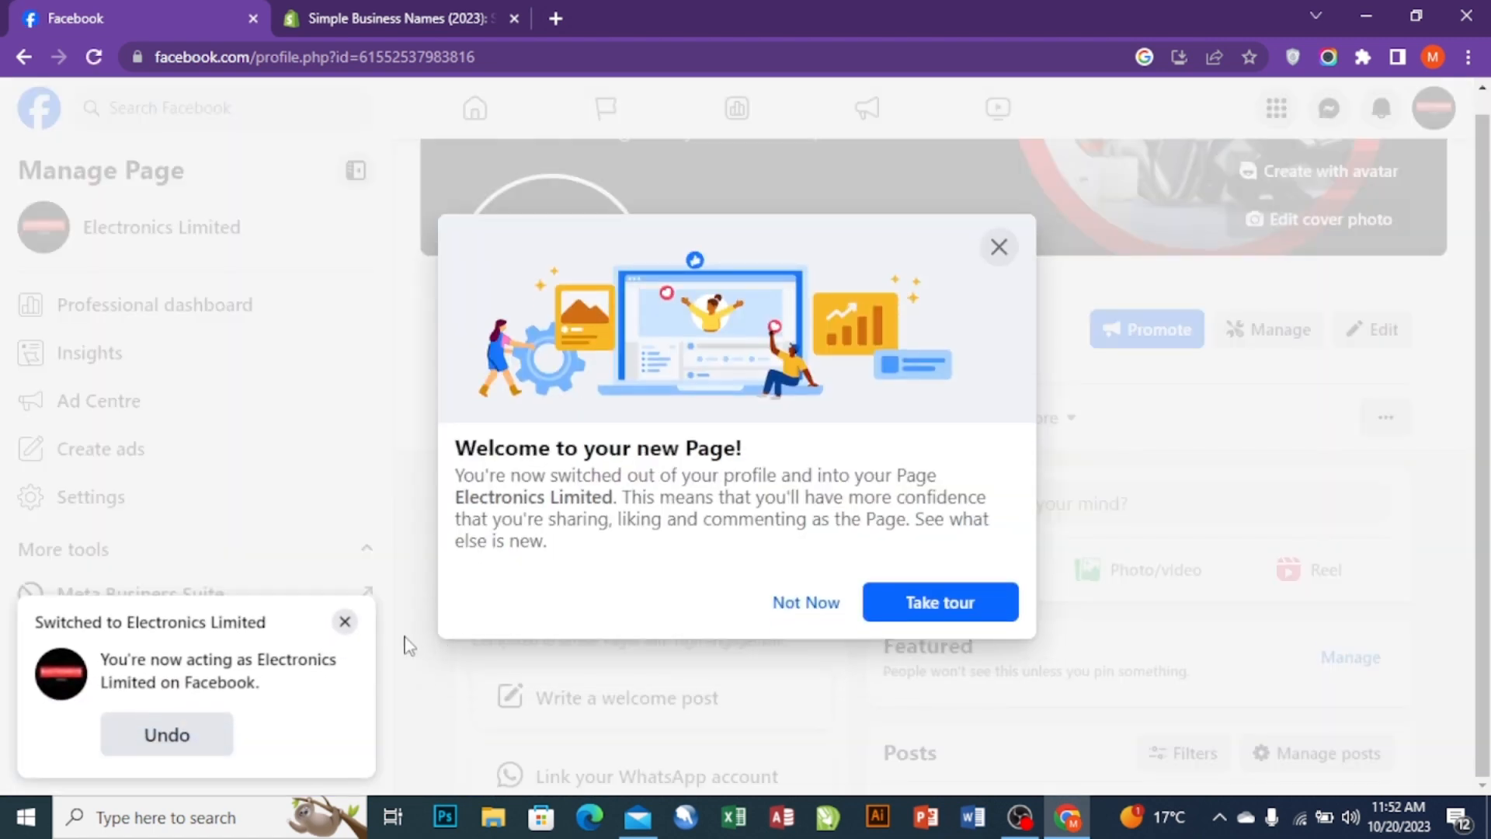
- Dismiss the Page-switch notice and welcome tour, then open the Page's About section
left_click(342, 624)
left_click(812, 604)
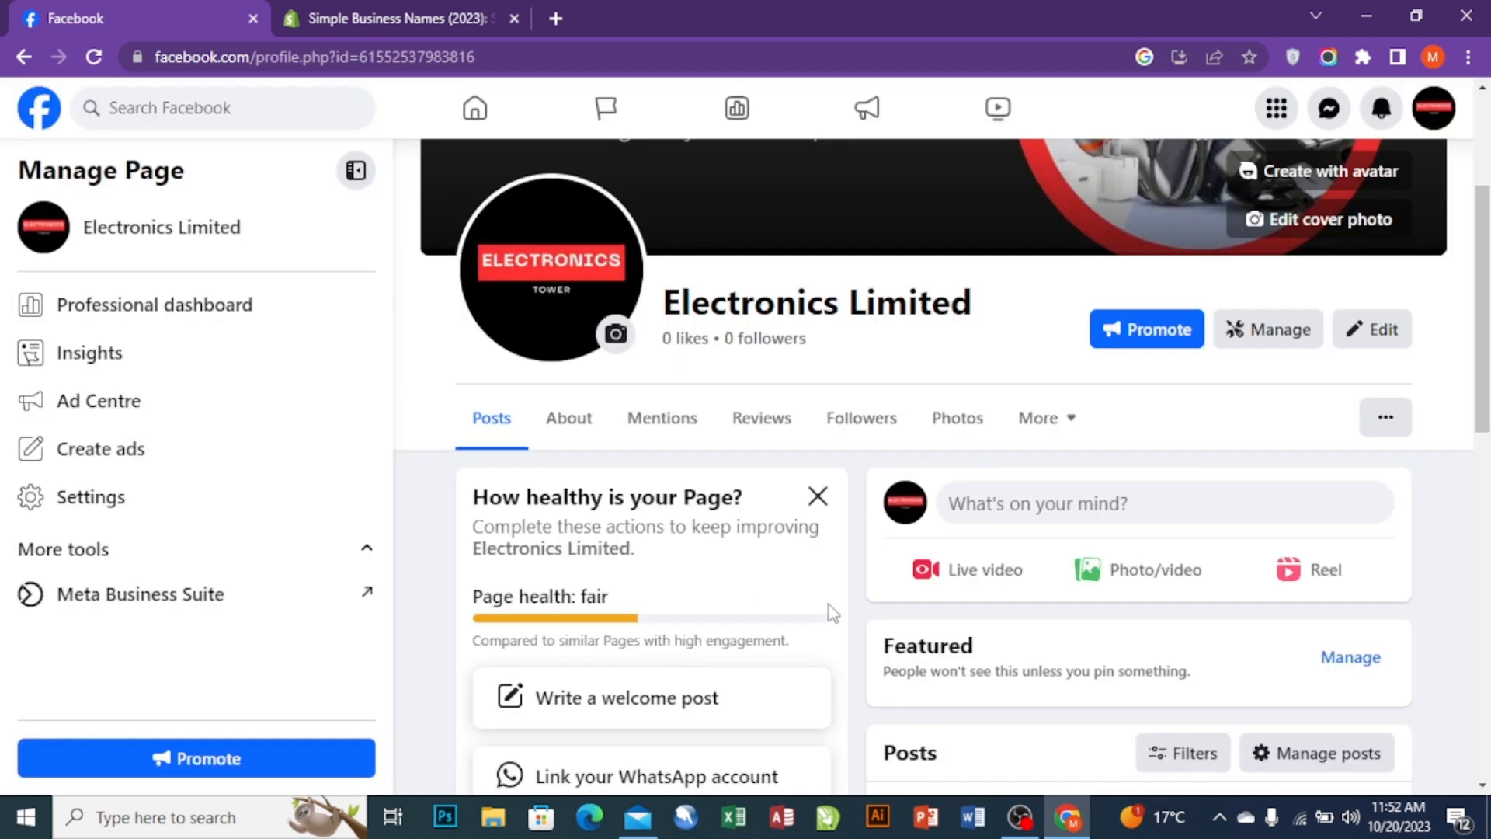
scroll(684, 589, "down", 1)
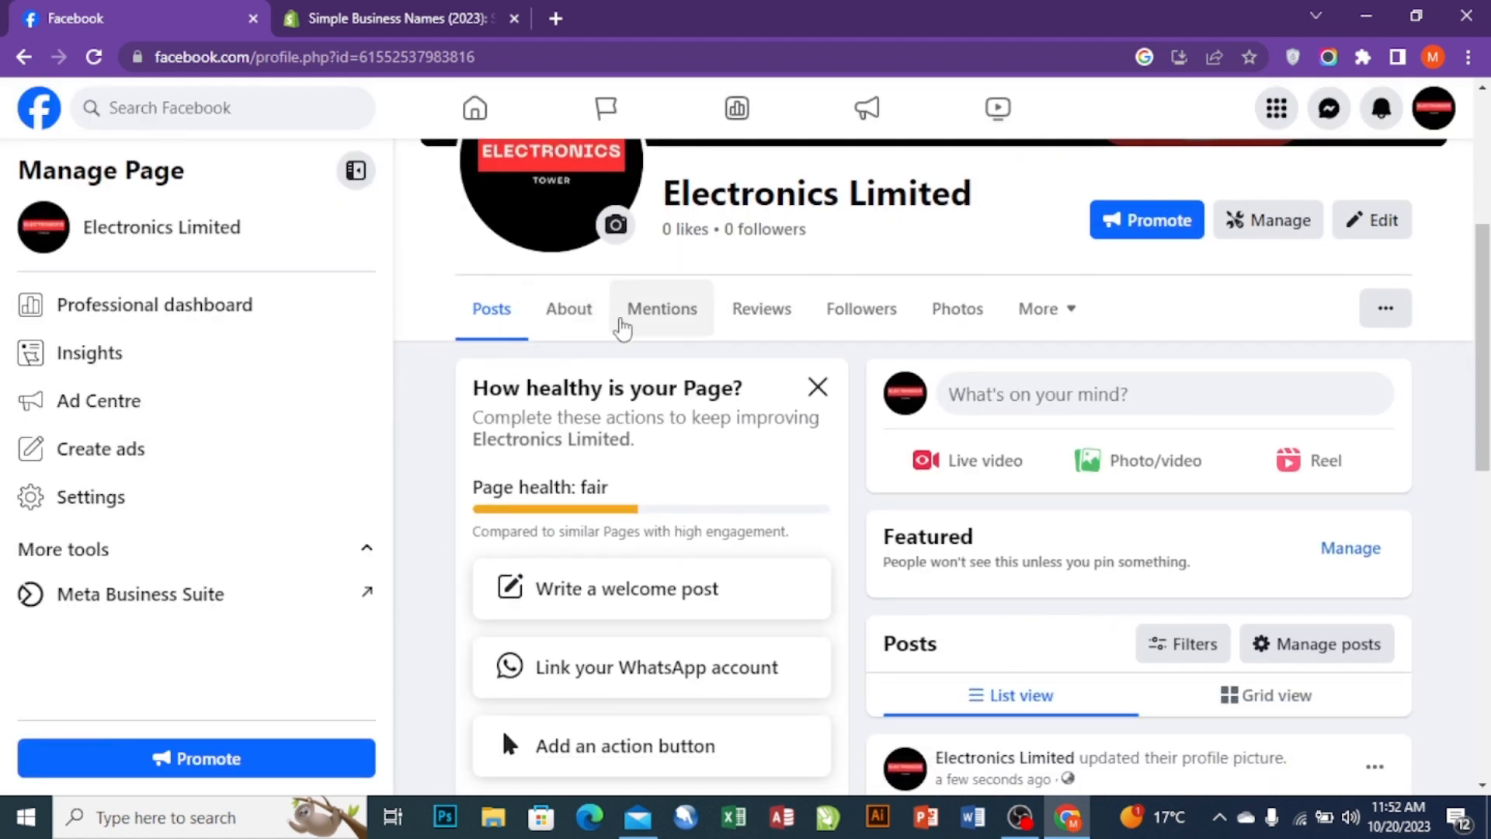
left_click(579, 315)
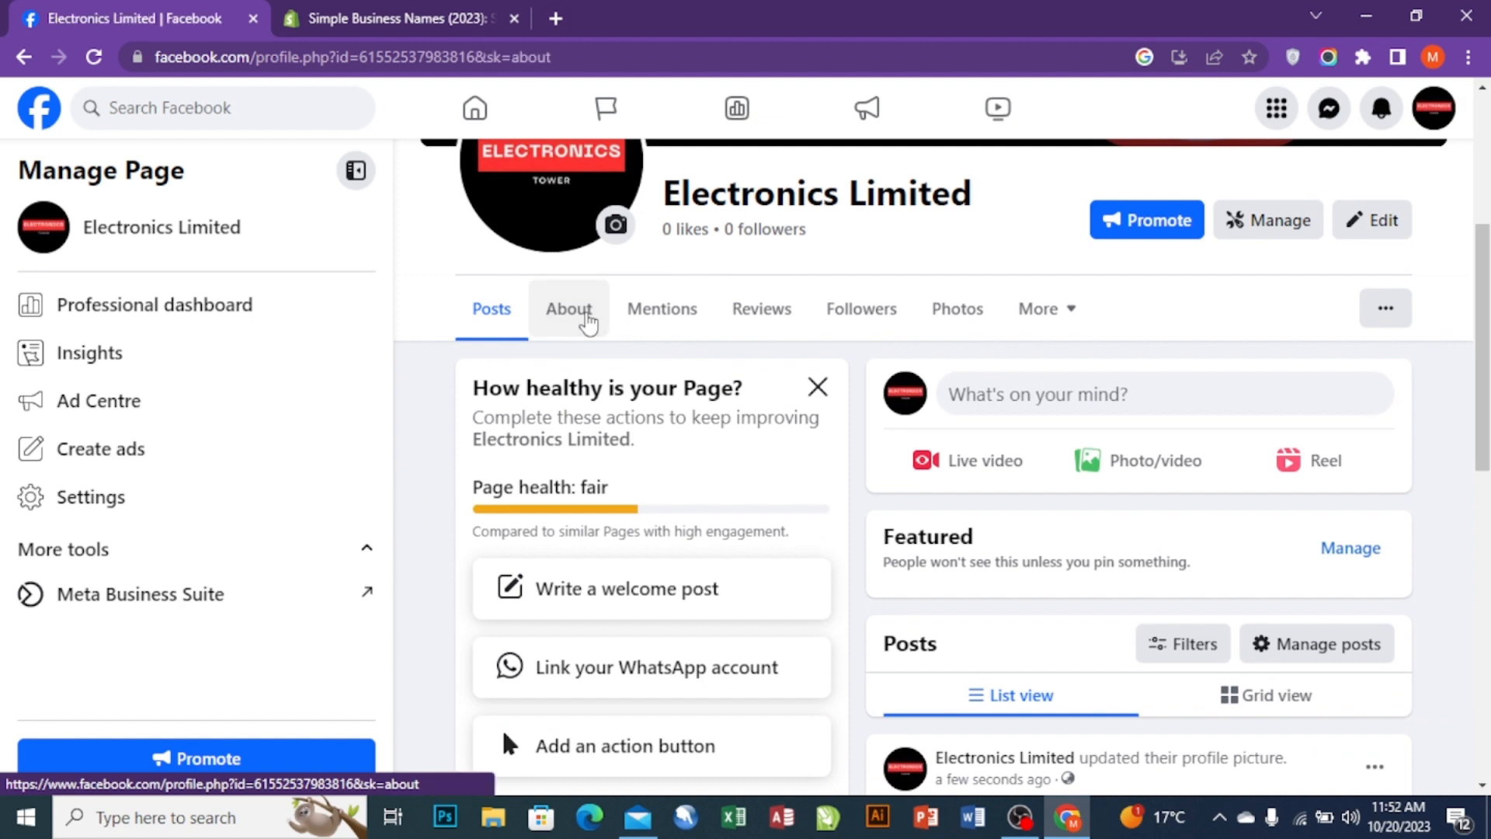
scroll(699, 481, "down", 3)
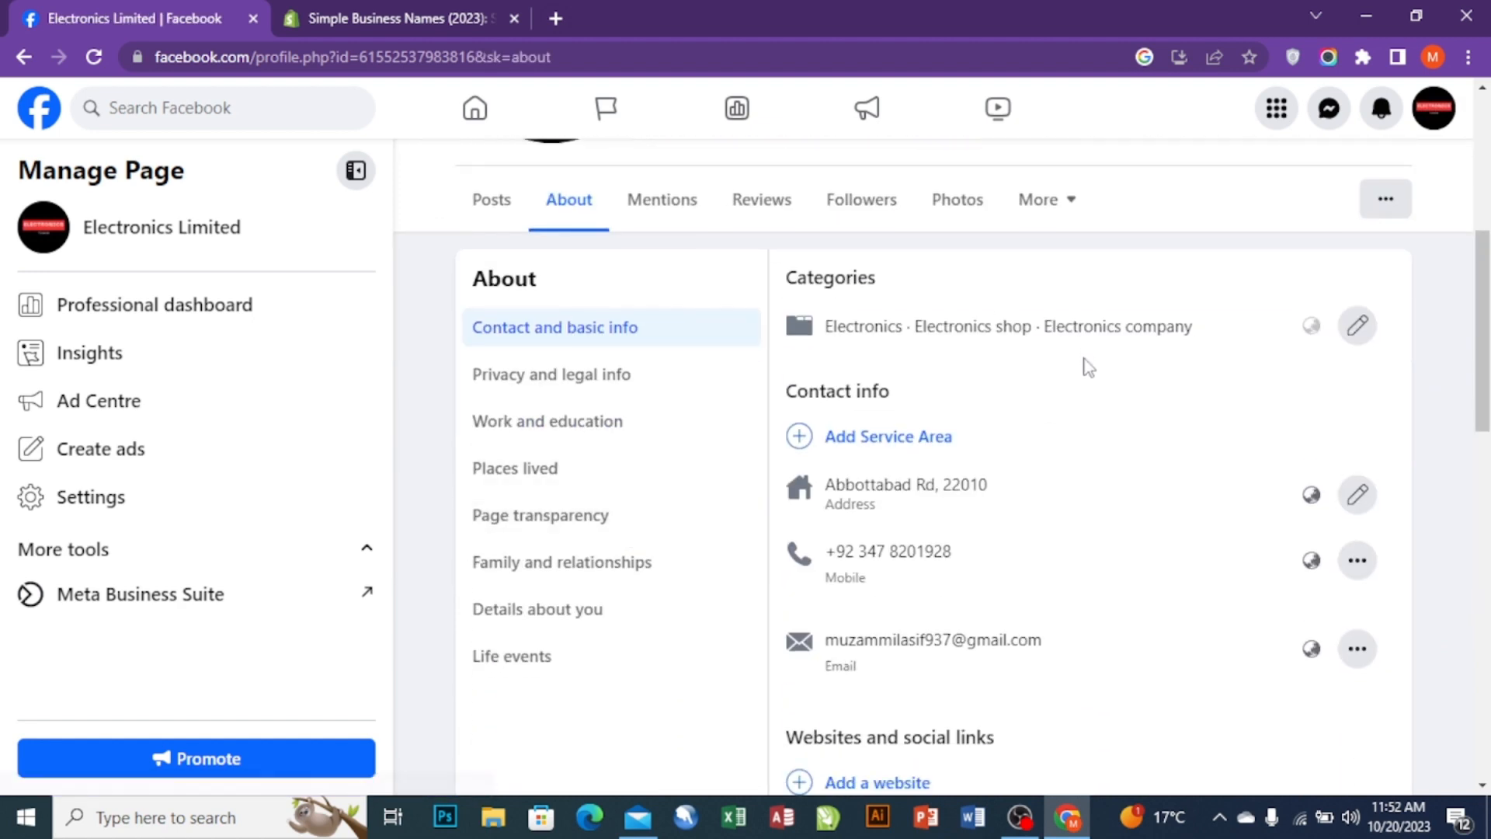
scroll(1085, 366, "down", 3)
- Add a service area by searching 'florida' and choosing Florida City, FL, US
left_click(852, 219)
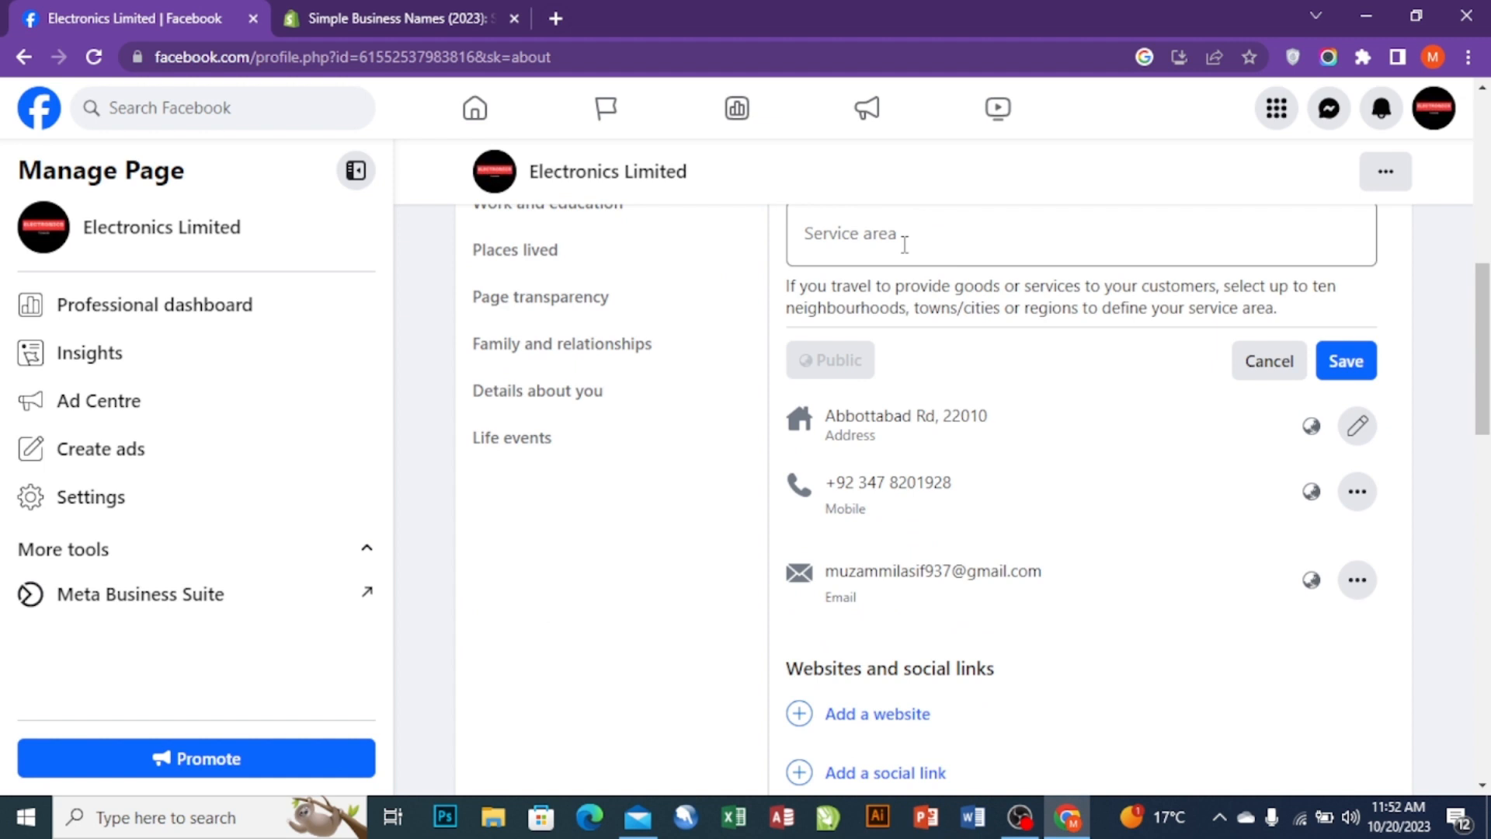
scroll(905, 245, "down", 6)
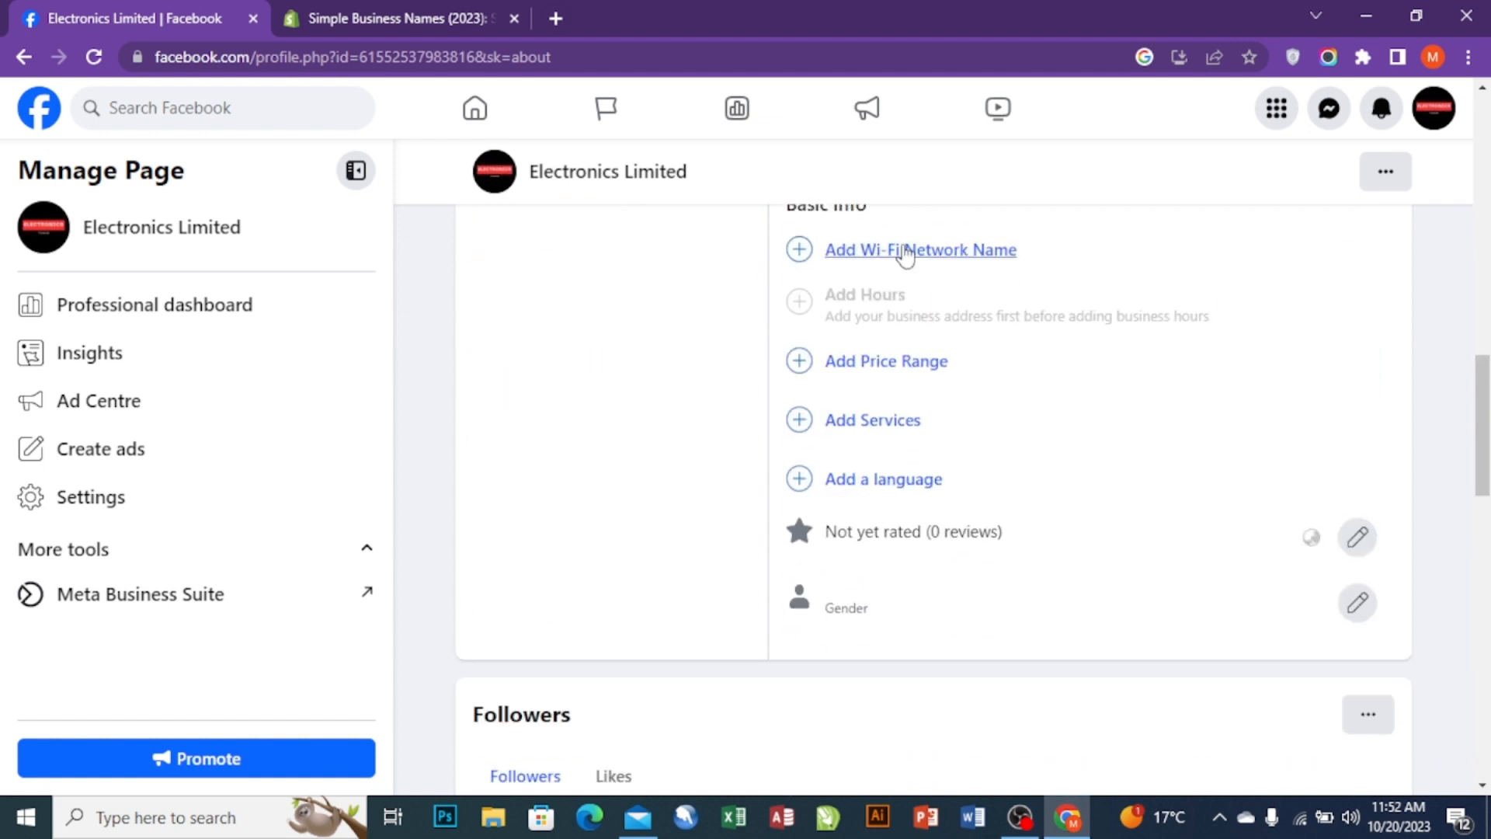
scroll(976, 256, "up", 5)
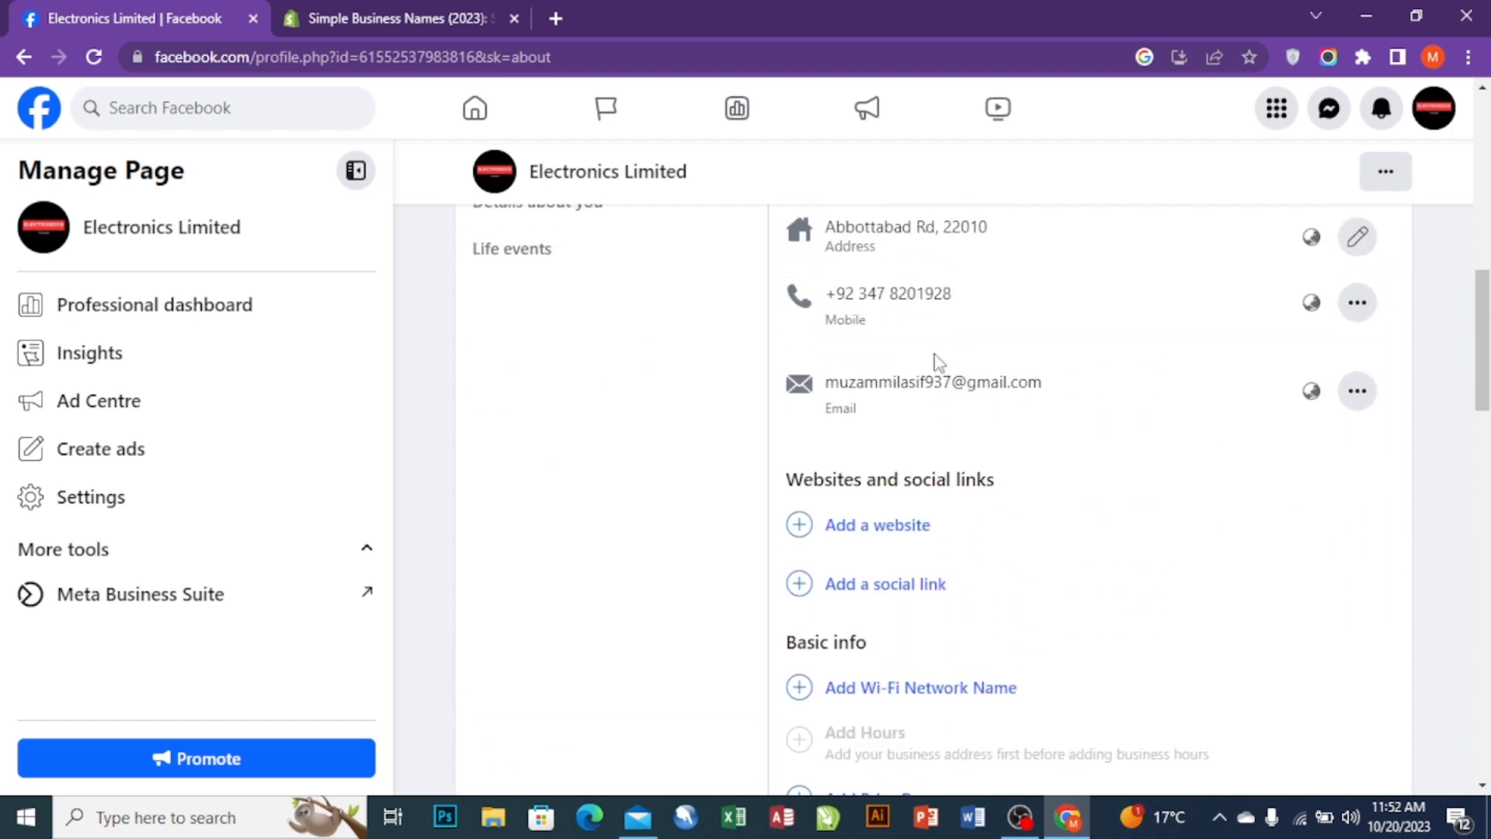
scroll(934, 358, "up", 4)
scroll(935, 370, "down", 3)
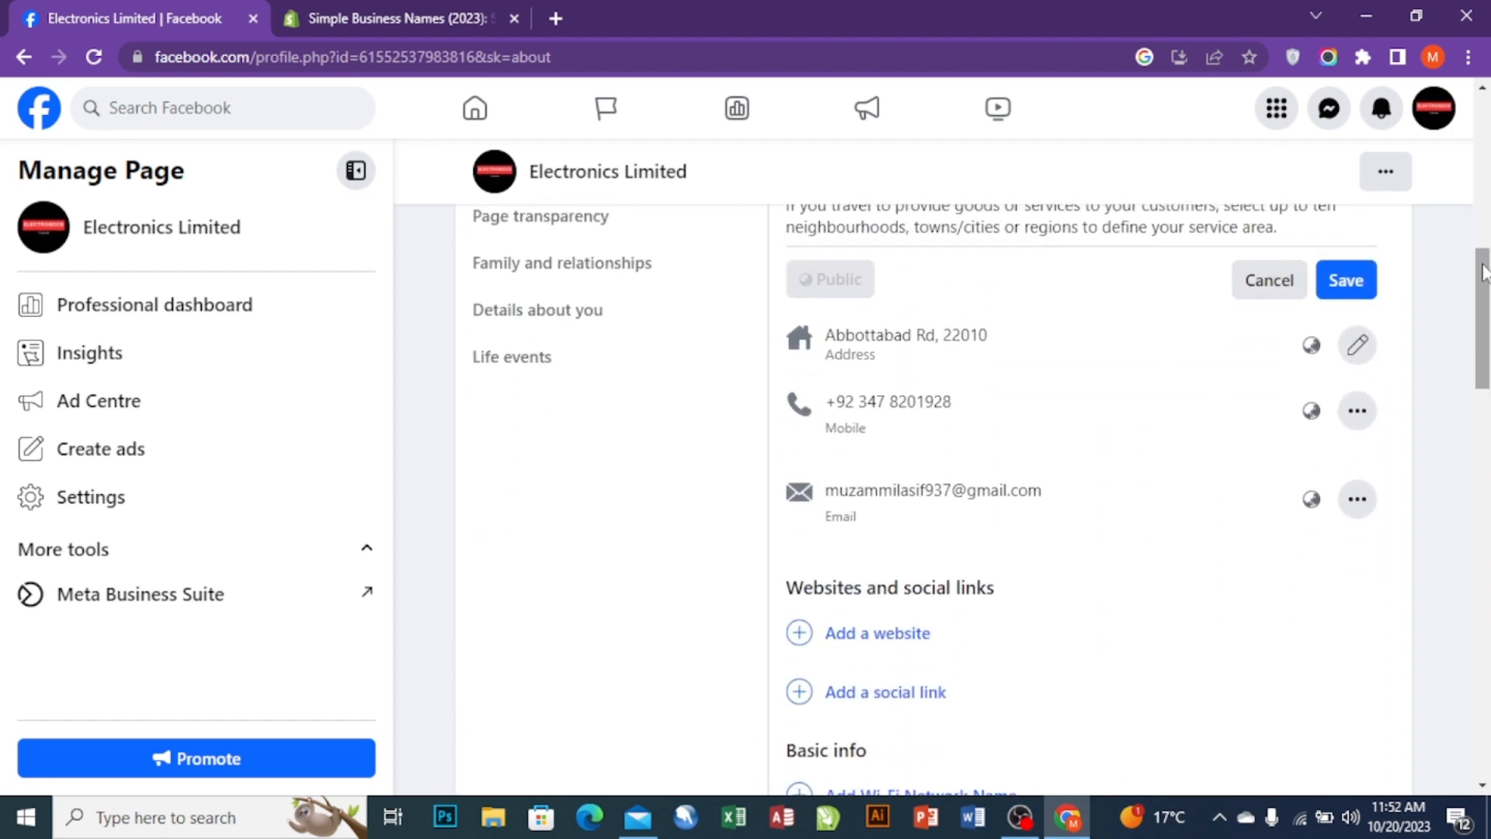
scroll(964, 298, "up", 3)
left_click(946, 386)
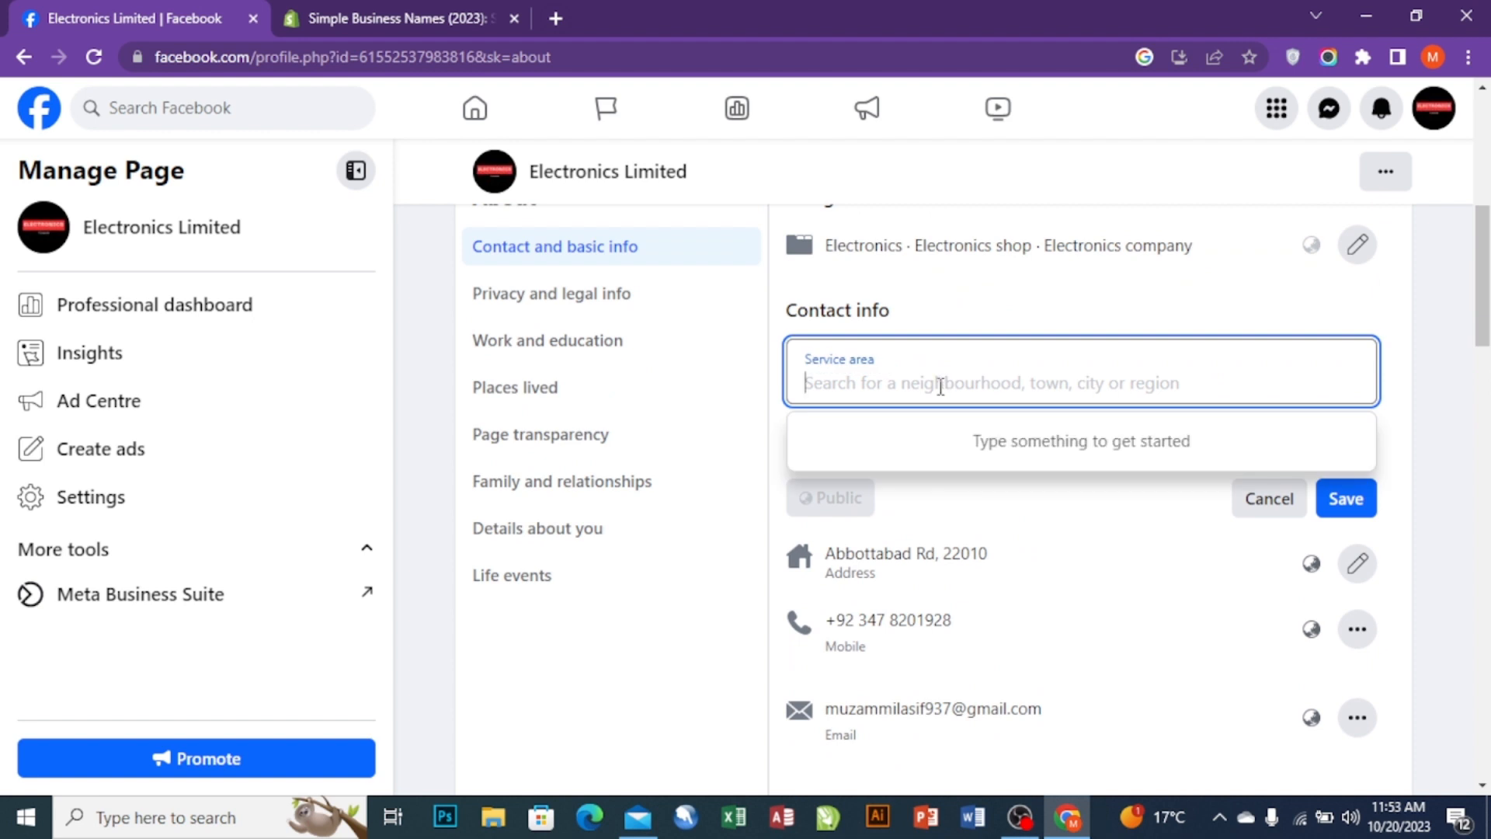
type("flori")
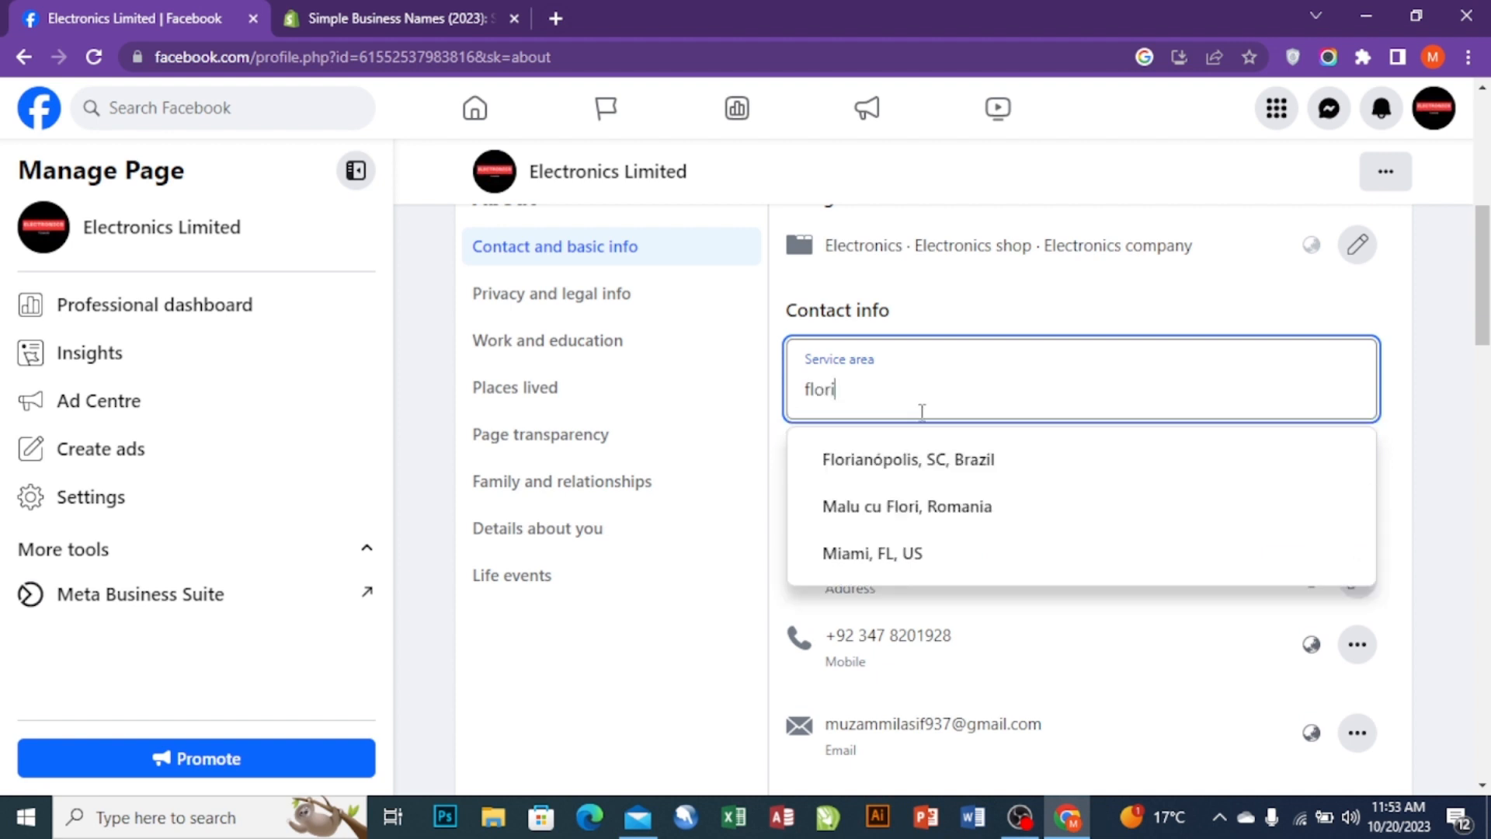
type("da")
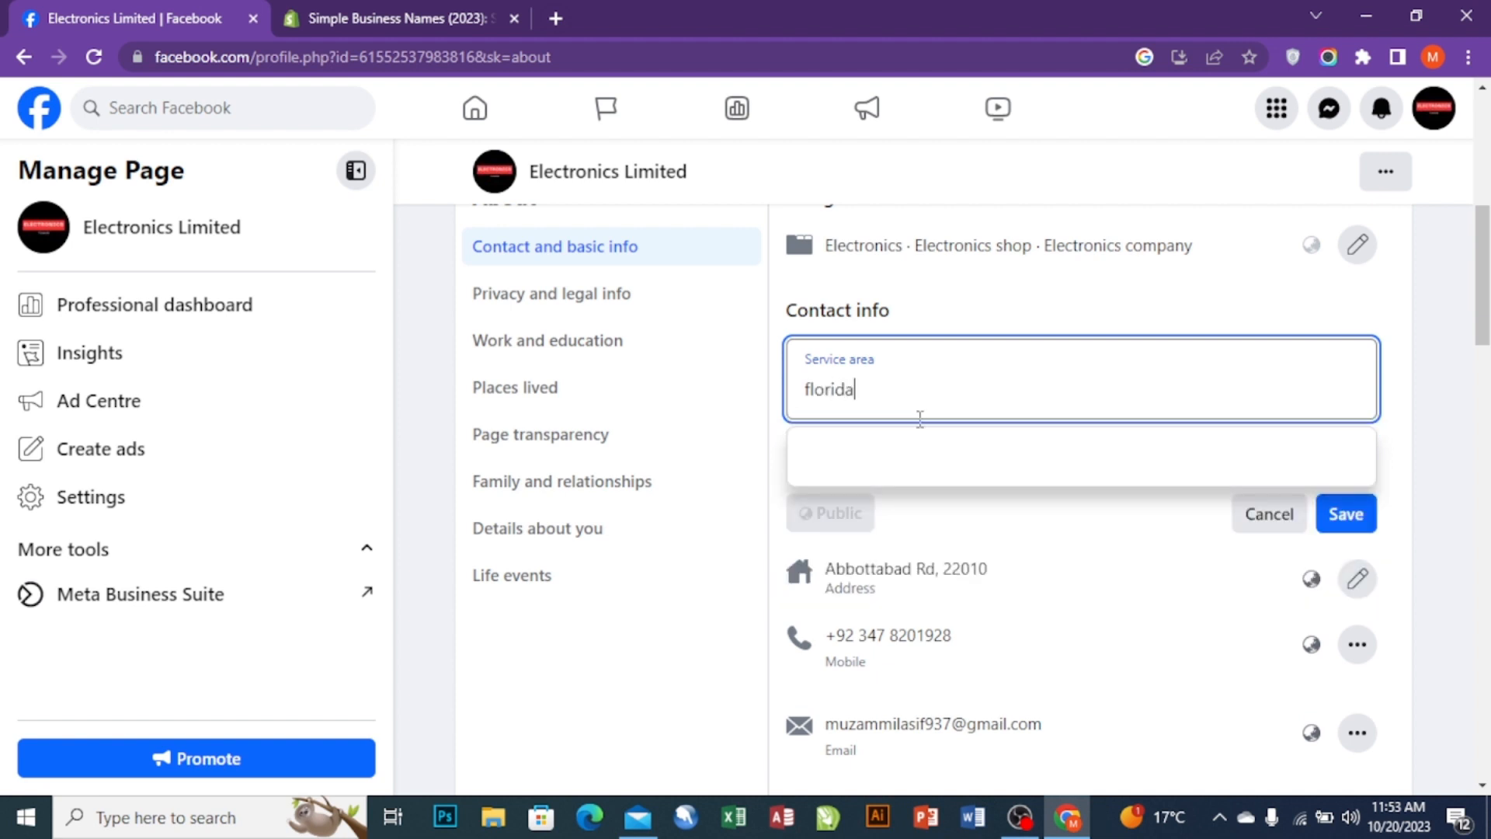
left_click(875, 466)
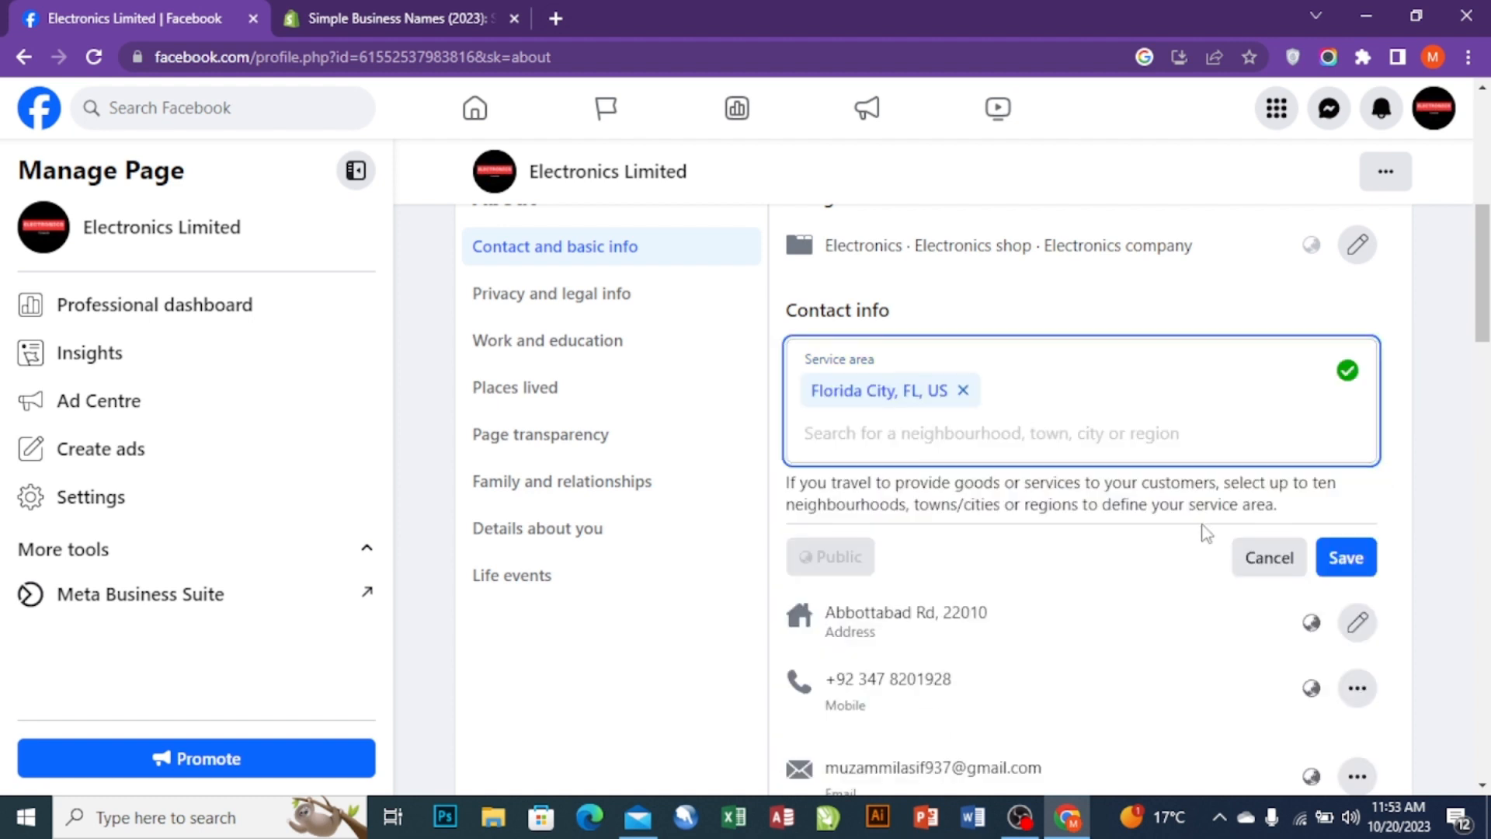
scroll(1207, 533, "down", 1)
- Save Florida City, FL, US as the Page's service area
left_click(1347, 448)
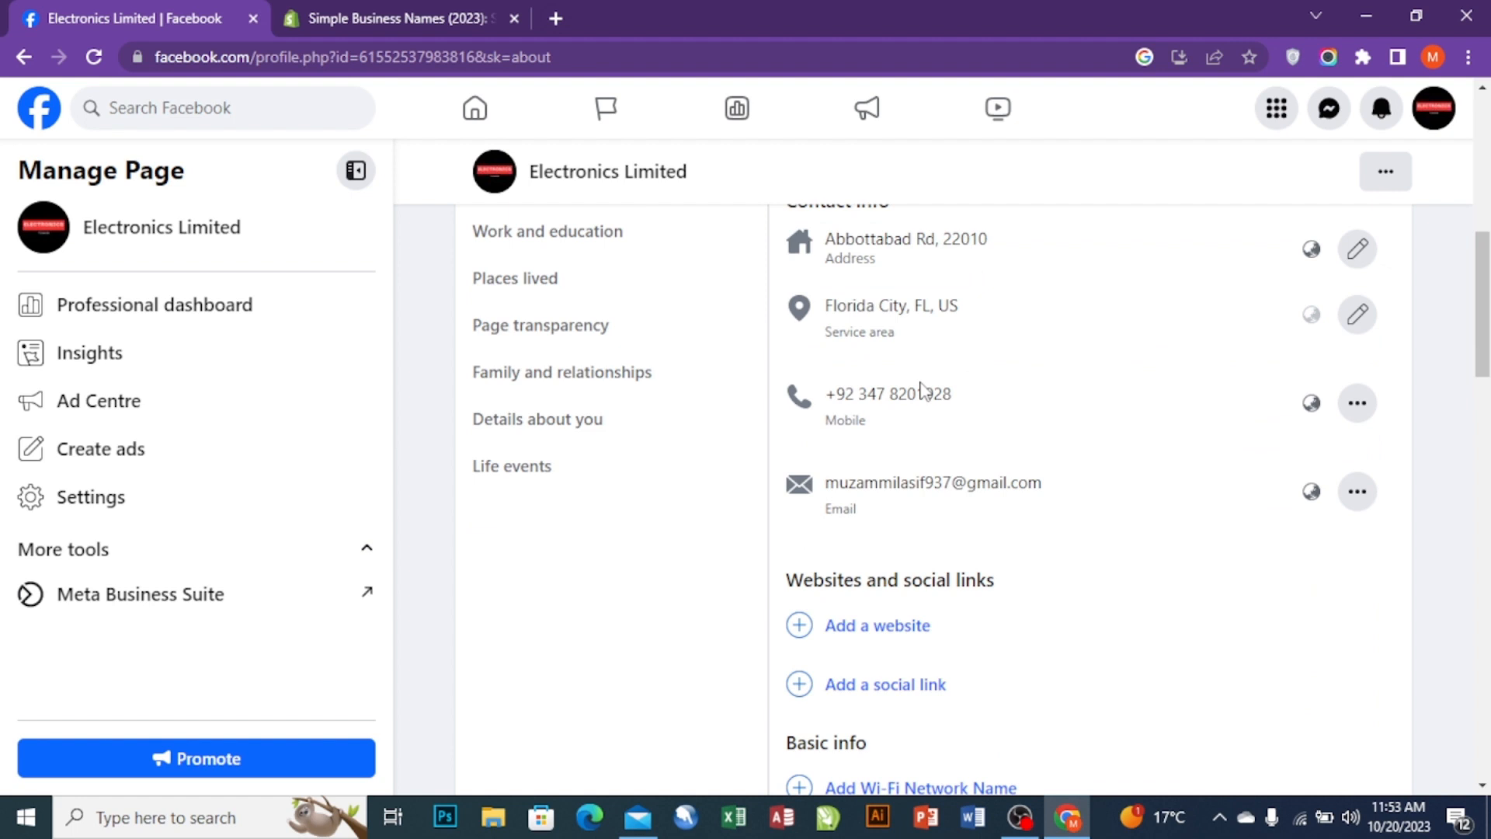
scroll(919, 427, "down", 3)
scroll(886, 326, "up", 3)
scroll(839, 424, "down", 2)
scroll(839, 424, "up", 1)
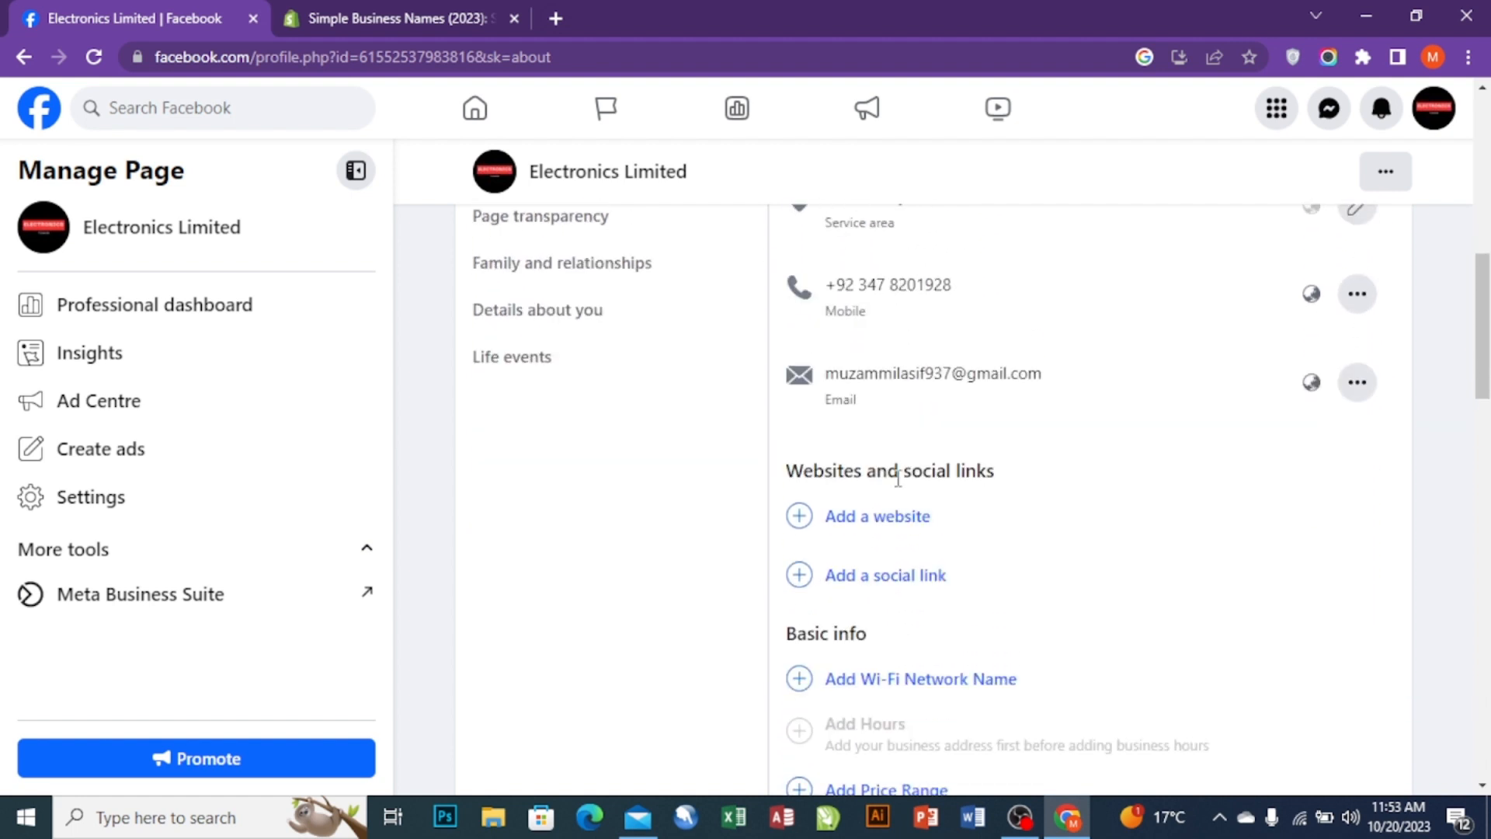
- Open and cancel the website, social link and Wi-Fi name fields without adding anything
left_click(882, 522)
scroll(1125, 380, "down", 4)
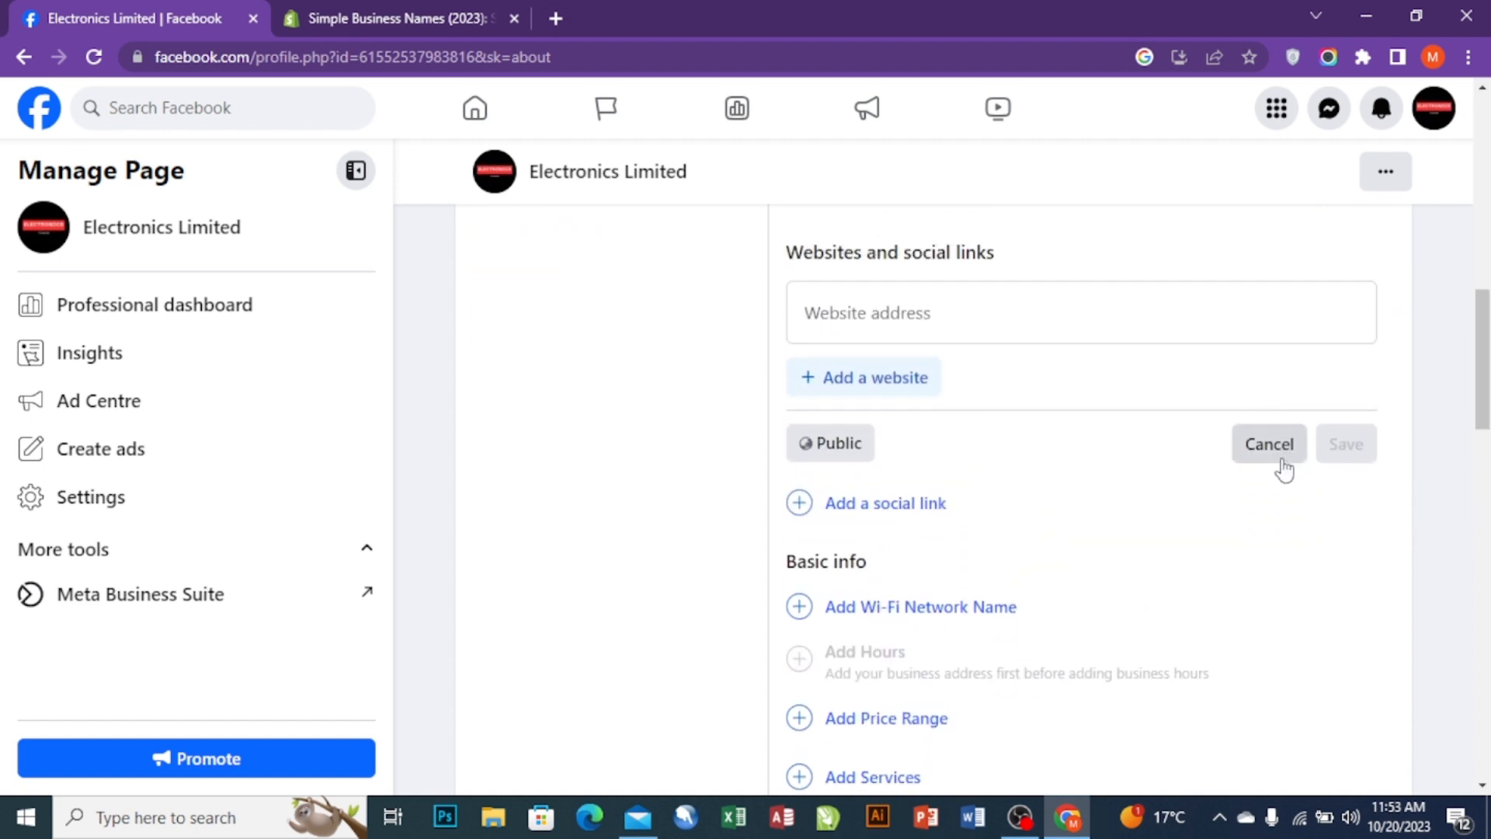
left_click(1276, 465)
left_click(859, 359)
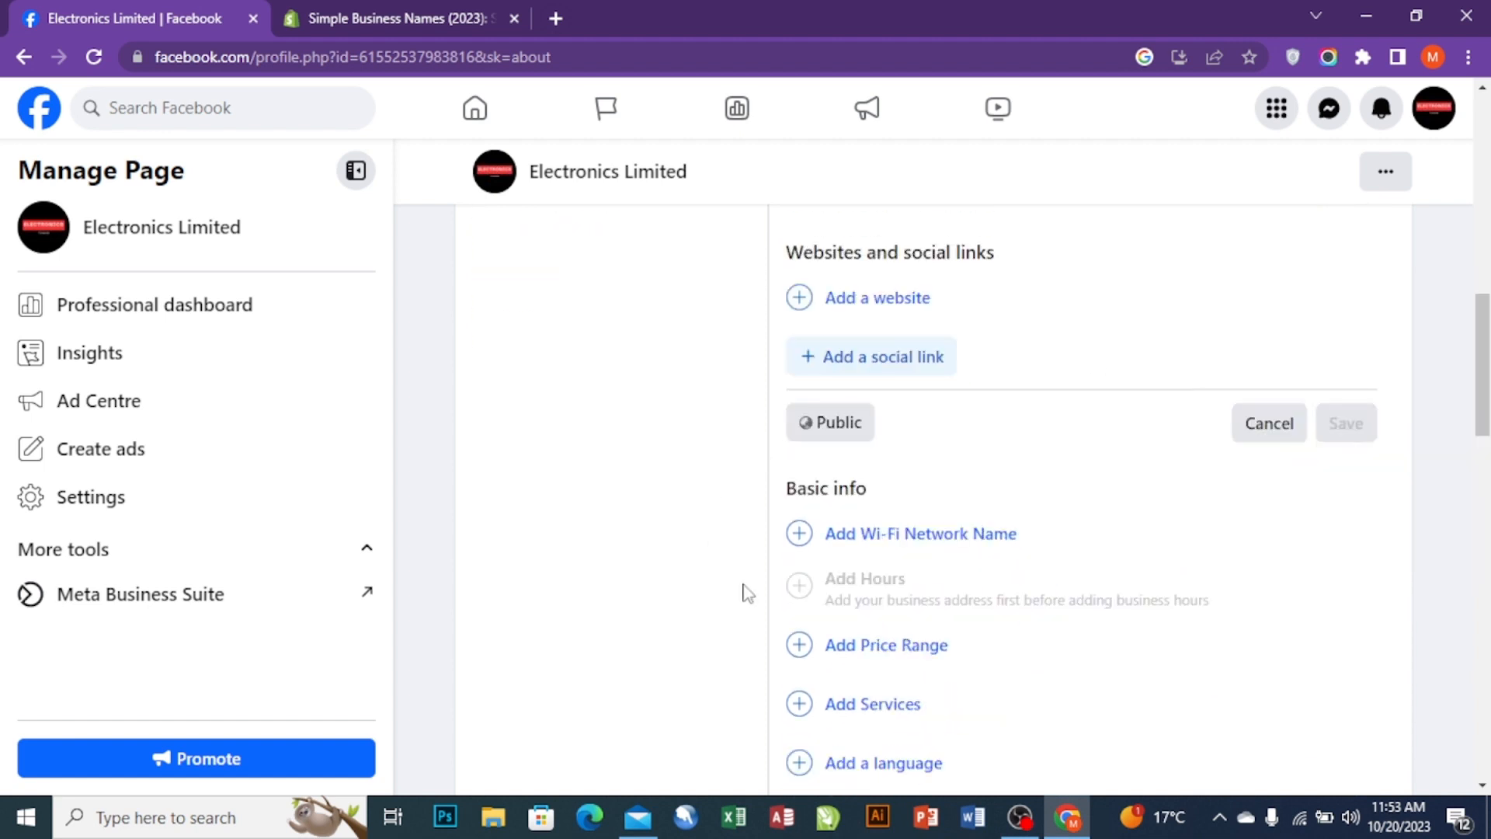
left_click(1262, 429)
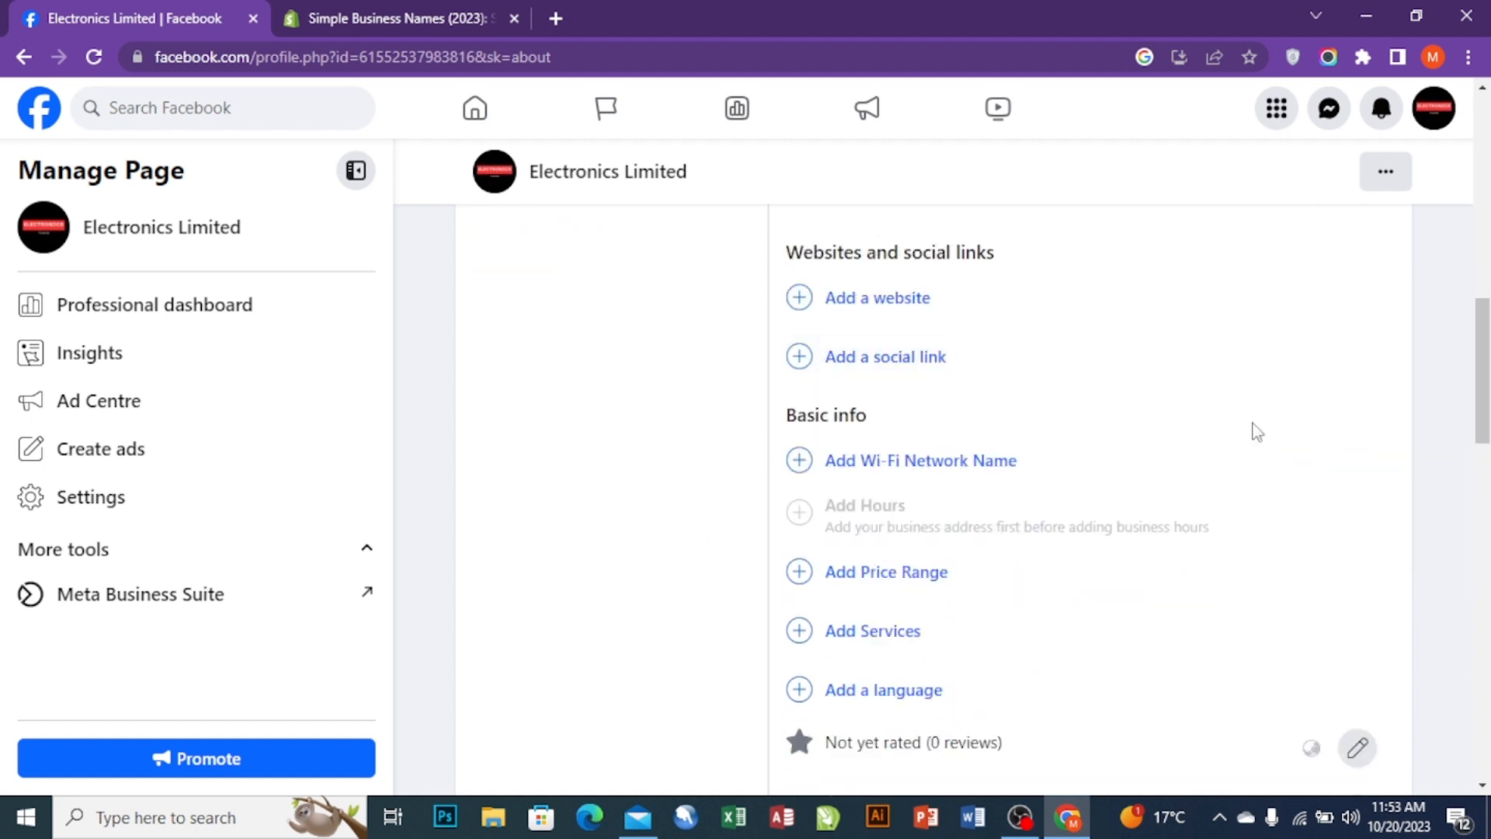
scroll(868, 452, "down", 3)
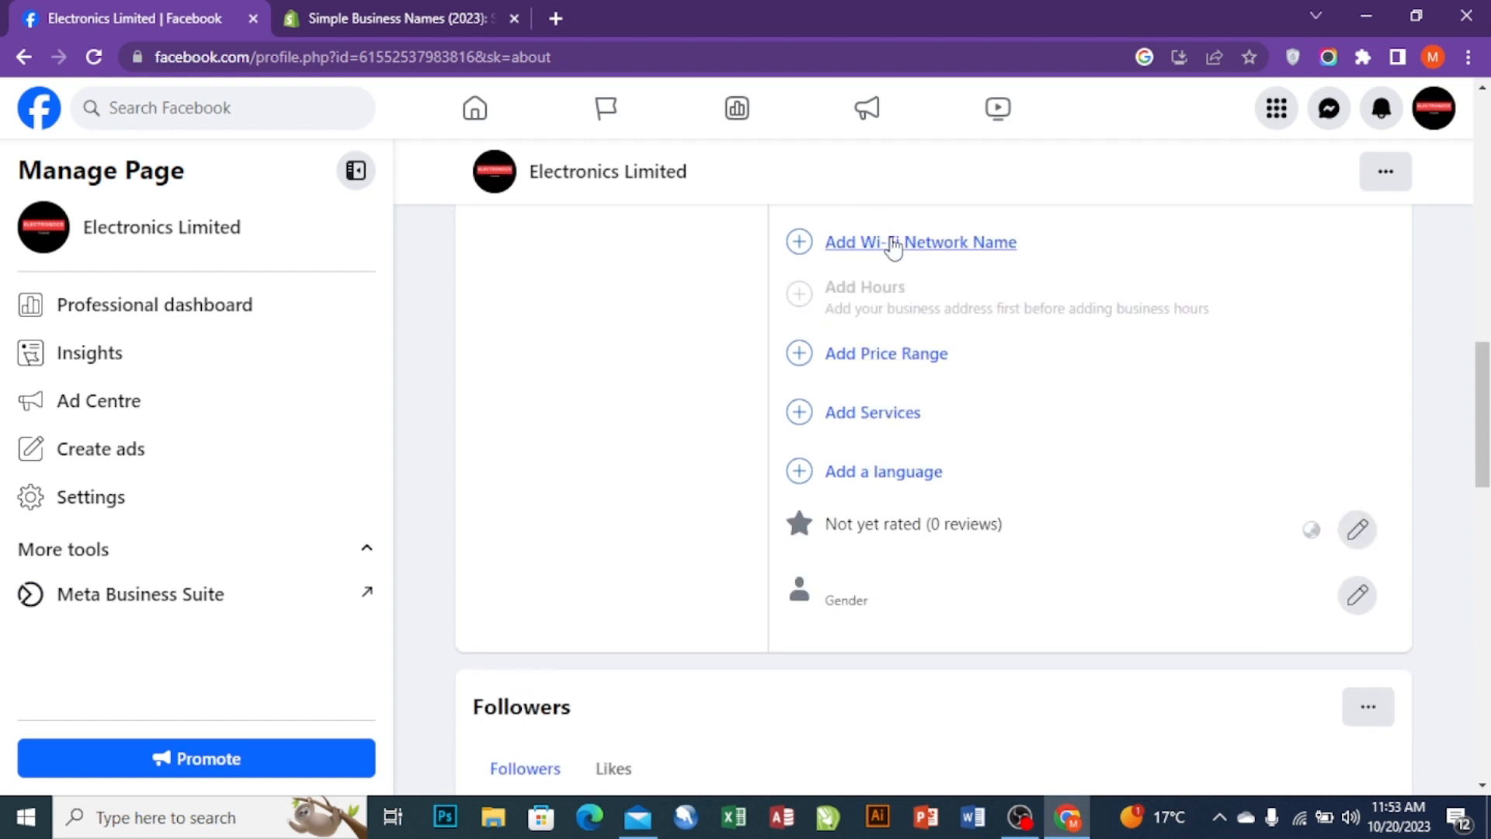
left_click(893, 246)
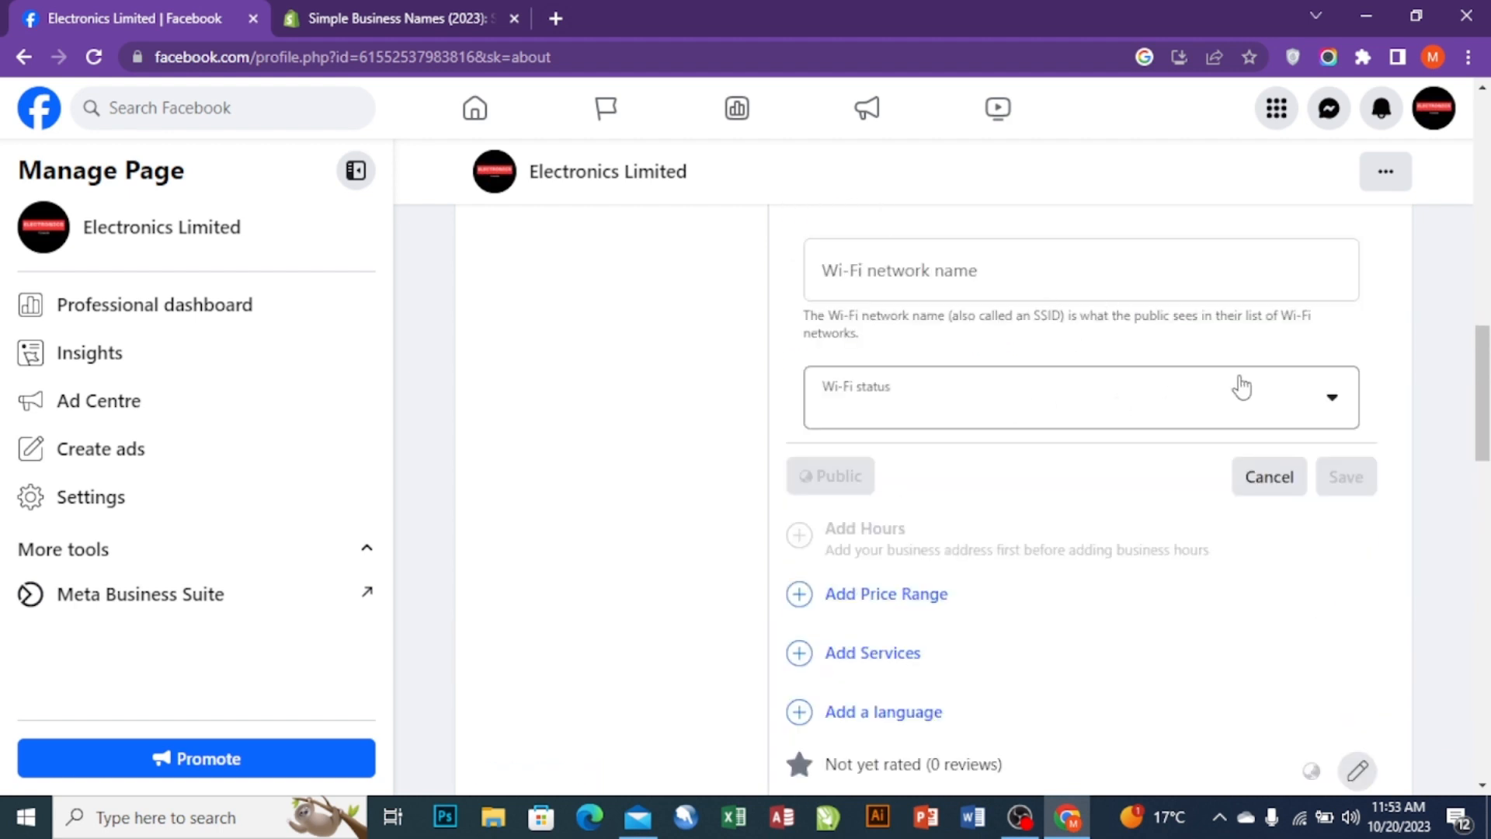
left_click(1280, 475)
scroll(1050, 537, "down", 2)
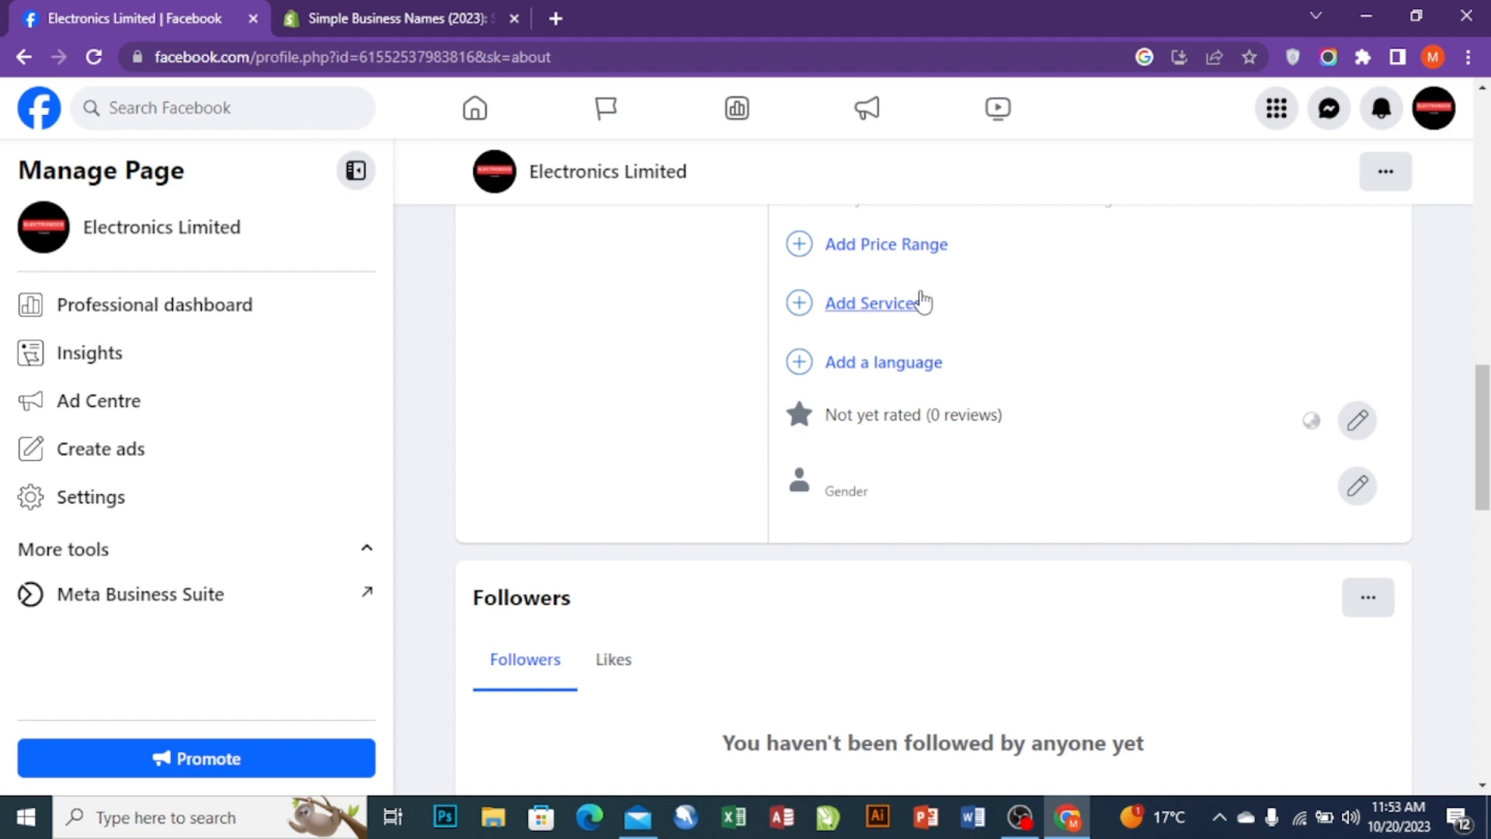
- Set the Page's price range to ££ Moderate and save it
left_click(909, 243)
left_click(797, 308)
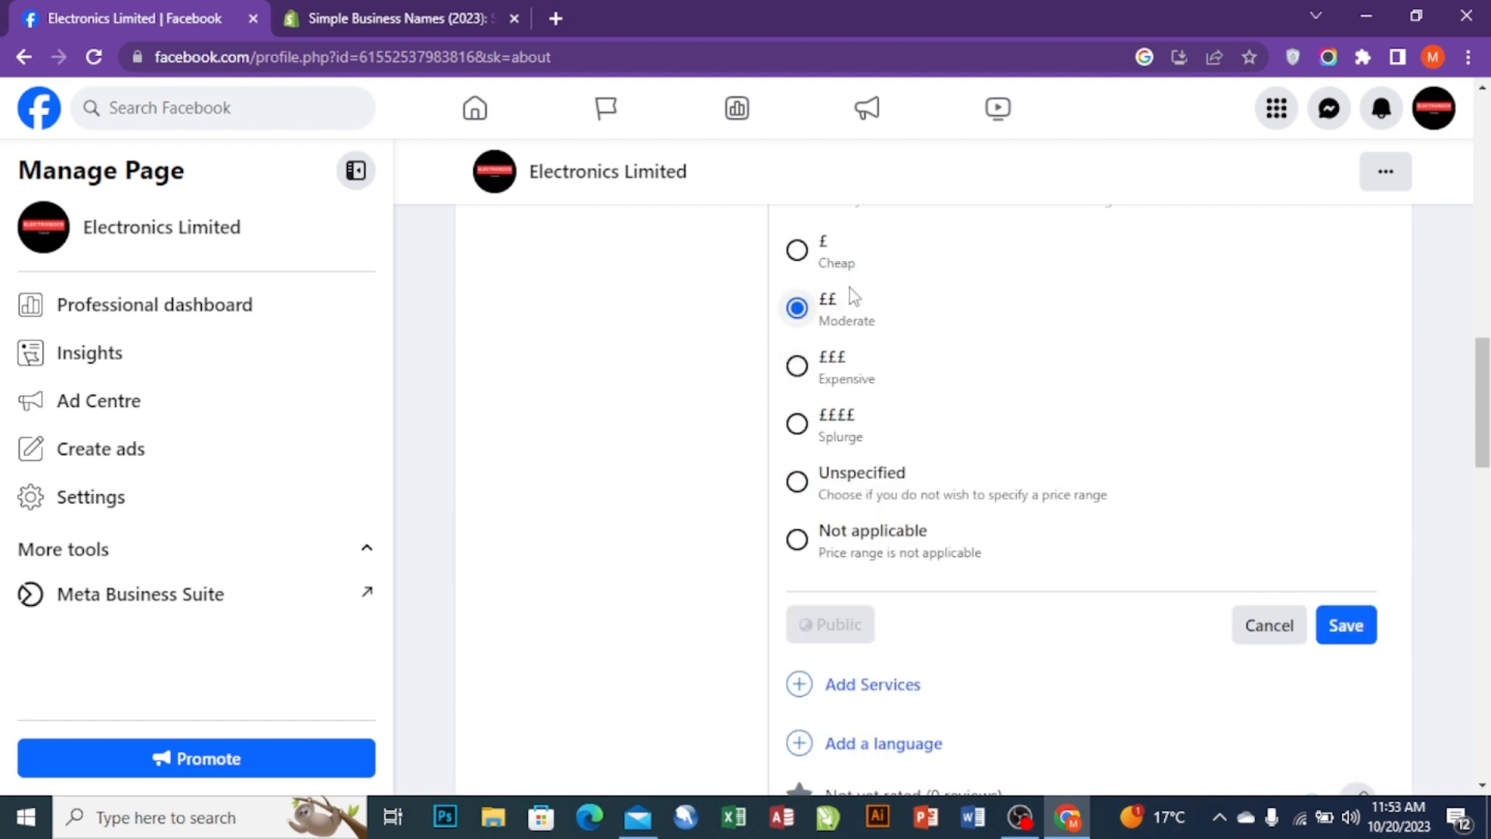
left_click(1354, 619)
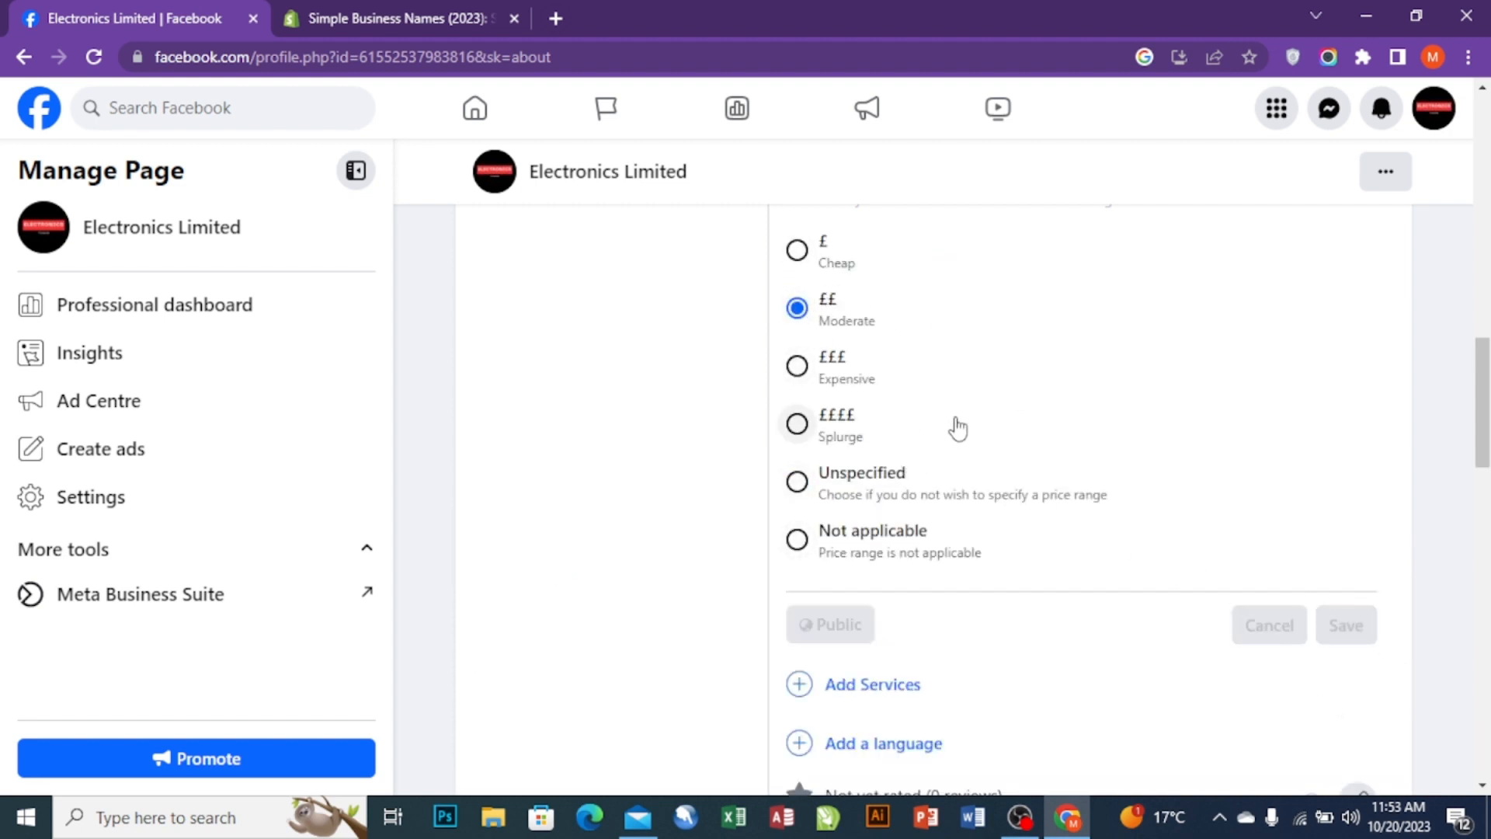
scroll(955, 418, "down", 2)
scroll(901, 305, "up", 3)
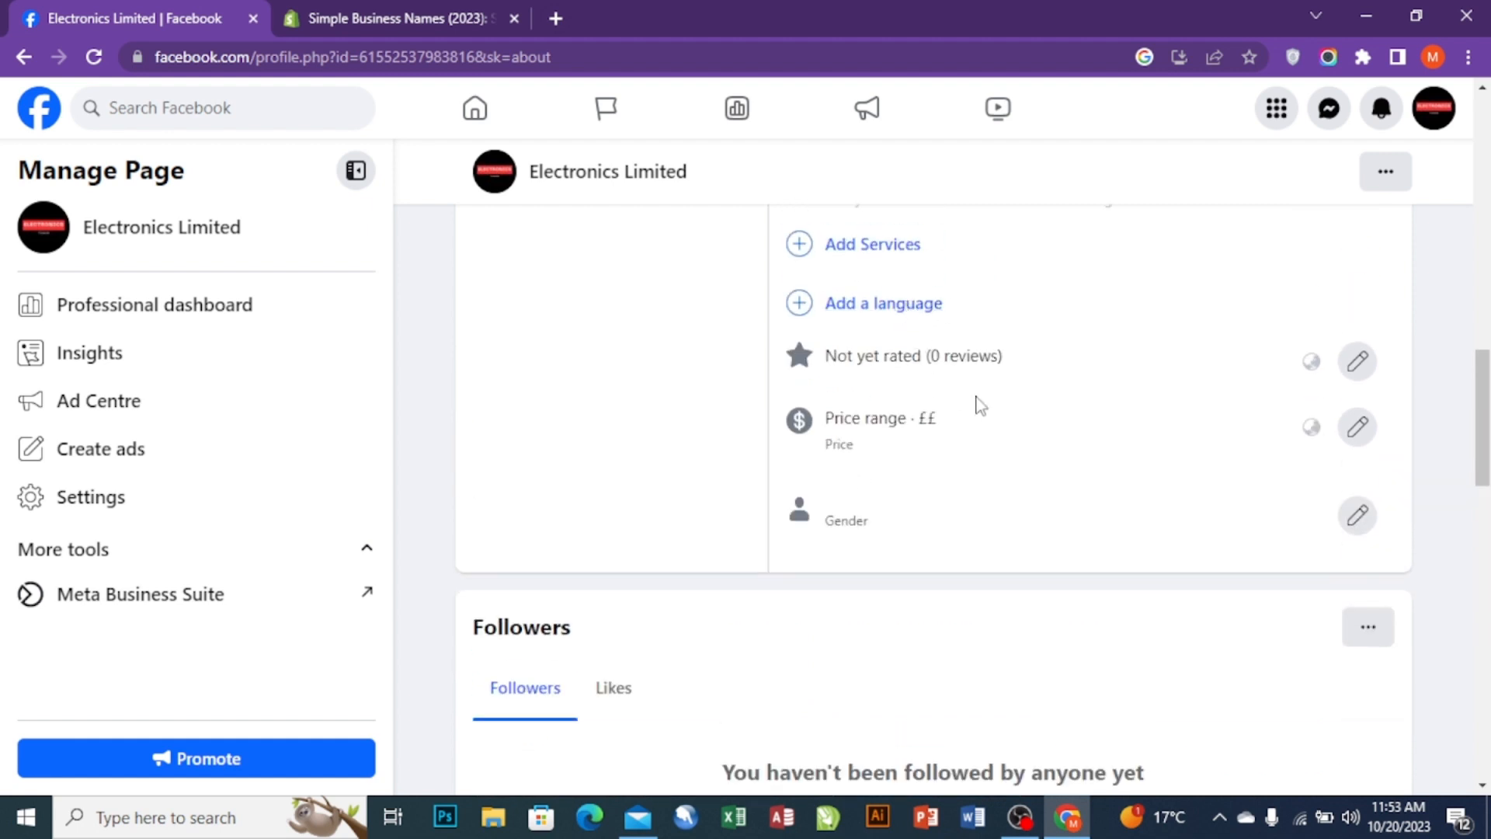
- Add English as the Page language via the 'en' search and save it
left_click(857, 303)
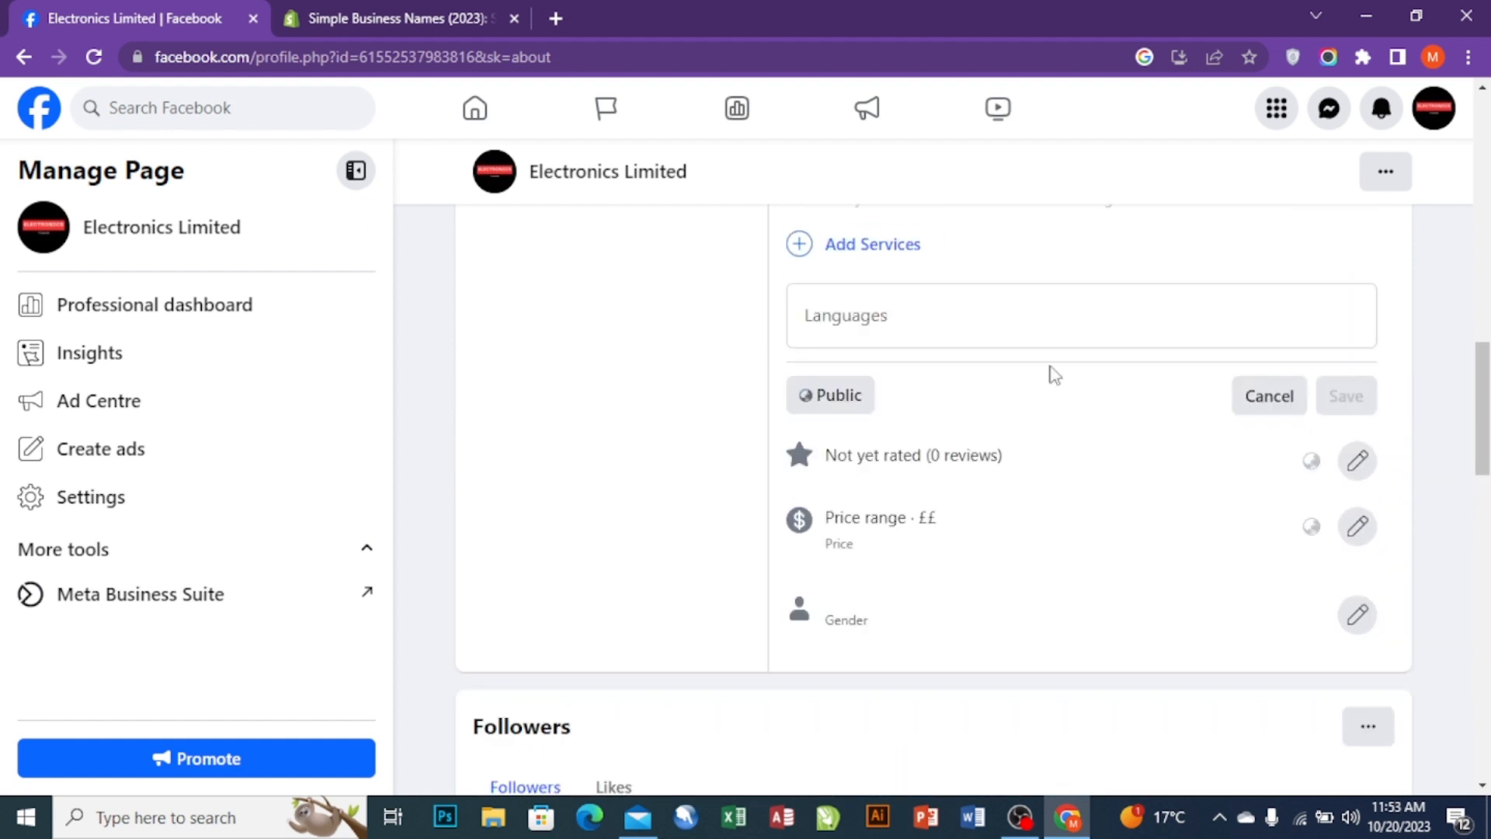
left_click(935, 307)
type("en")
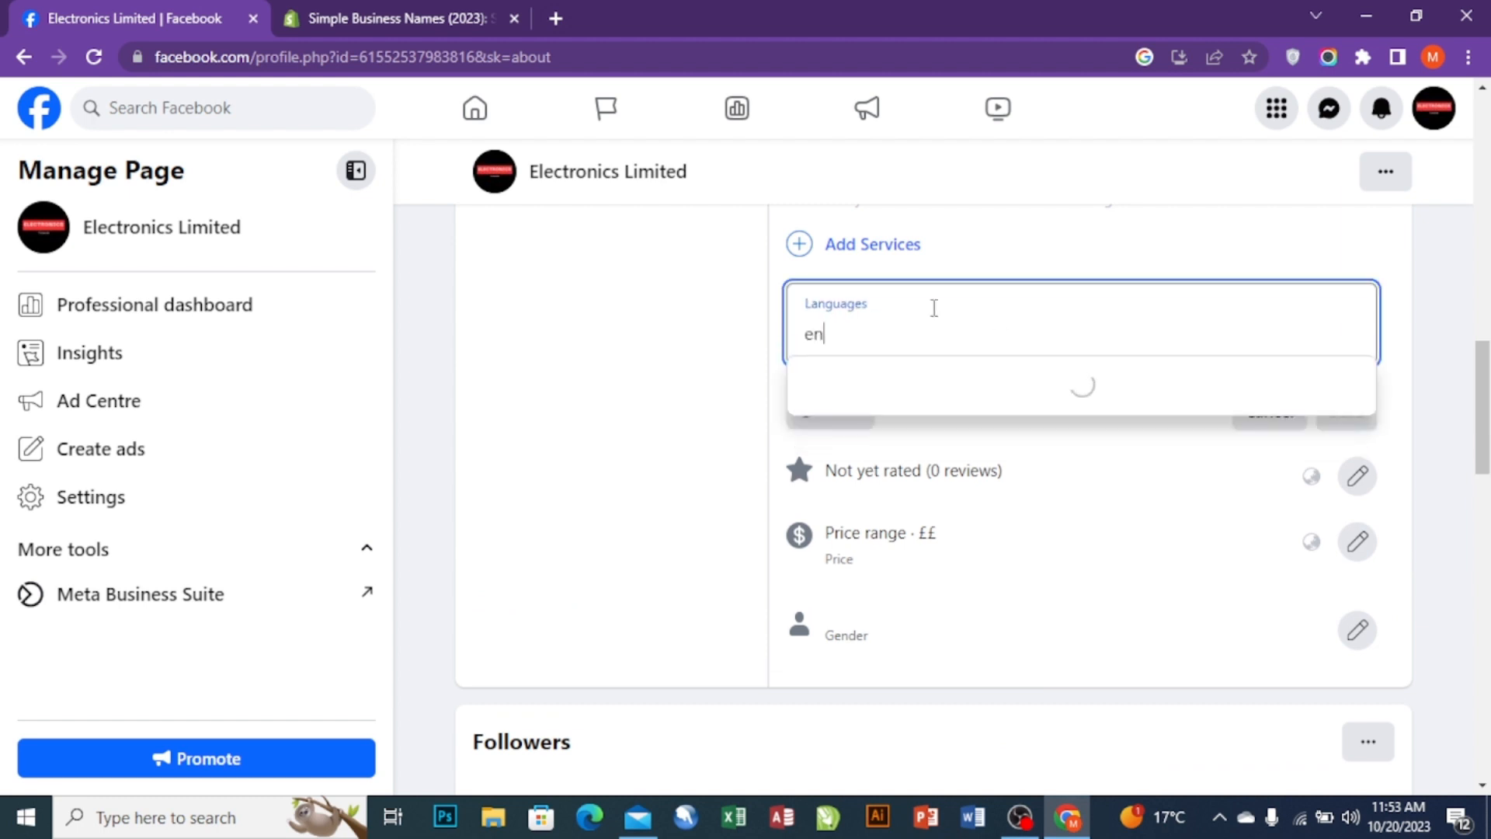
left_click(889, 412)
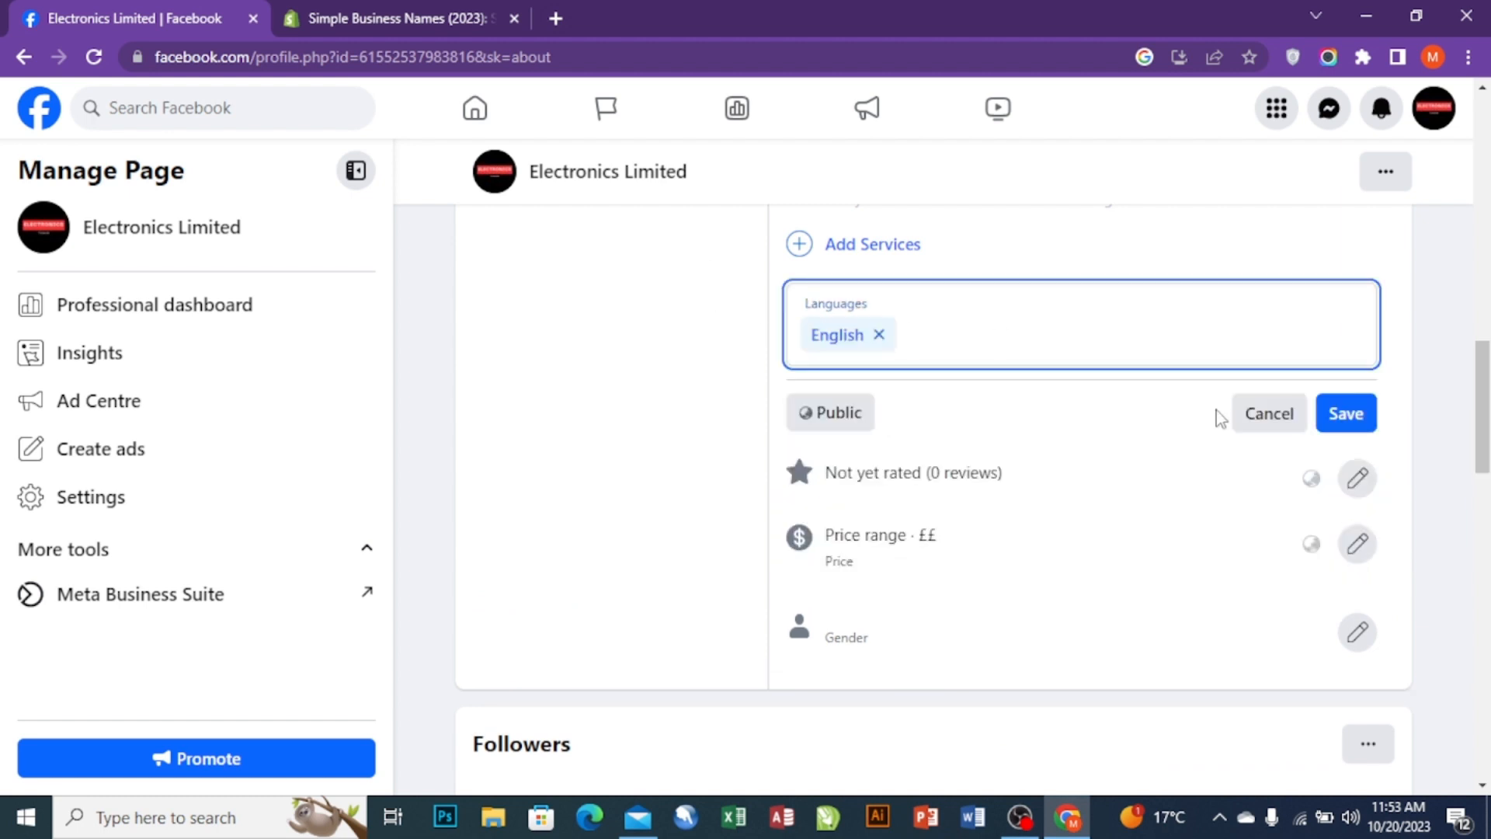
left_click(1349, 424)
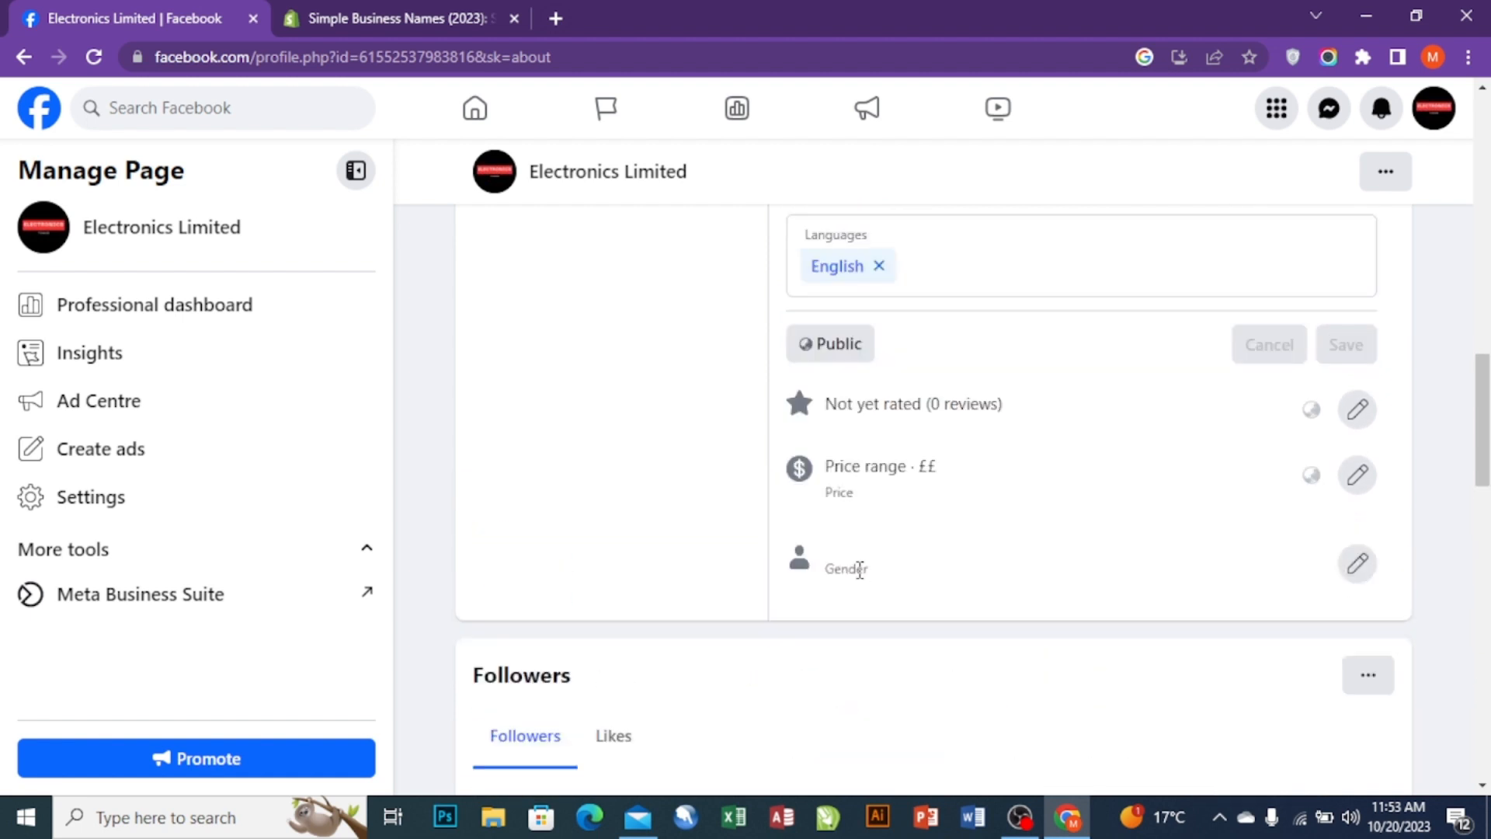
scroll(859, 569, "up", 10)
scroll(703, 455, "down", 2)
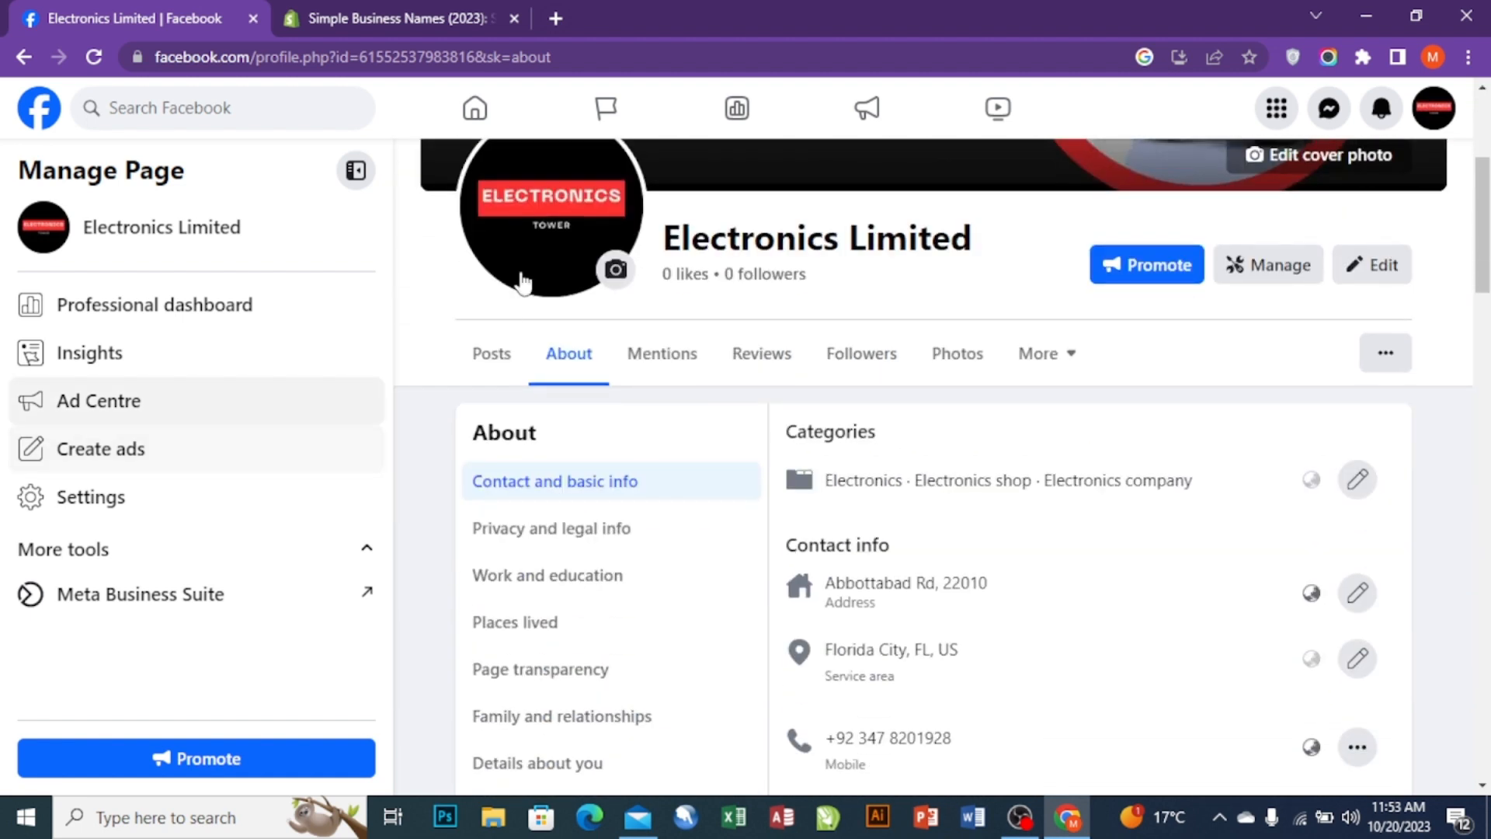
- Switch to the Page's Posts view and dismiss the Page health card
left_click(476, 368)
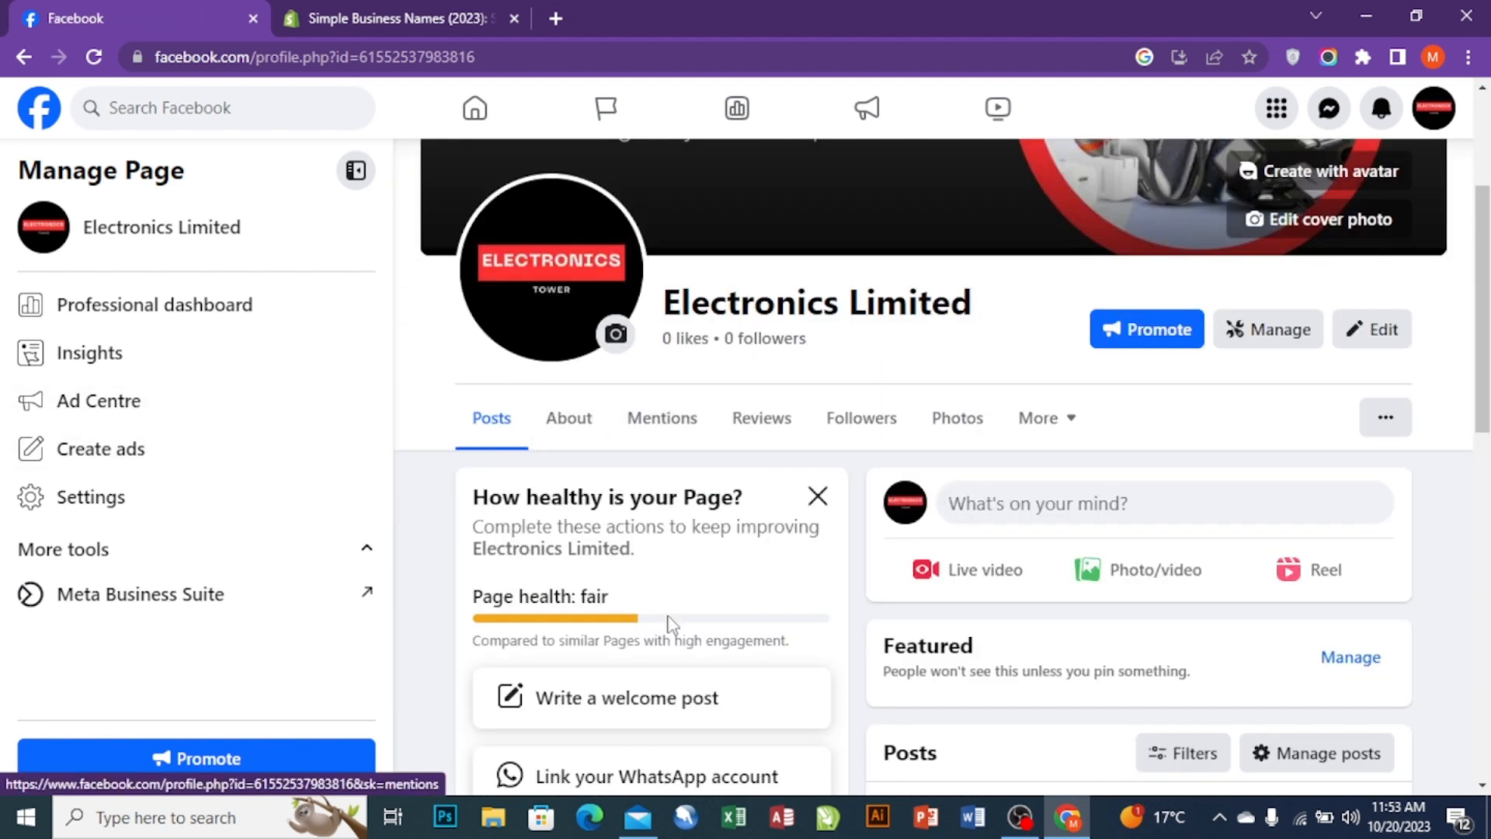
scroll(786, 365, "down", 3)
left_click(813, 282)
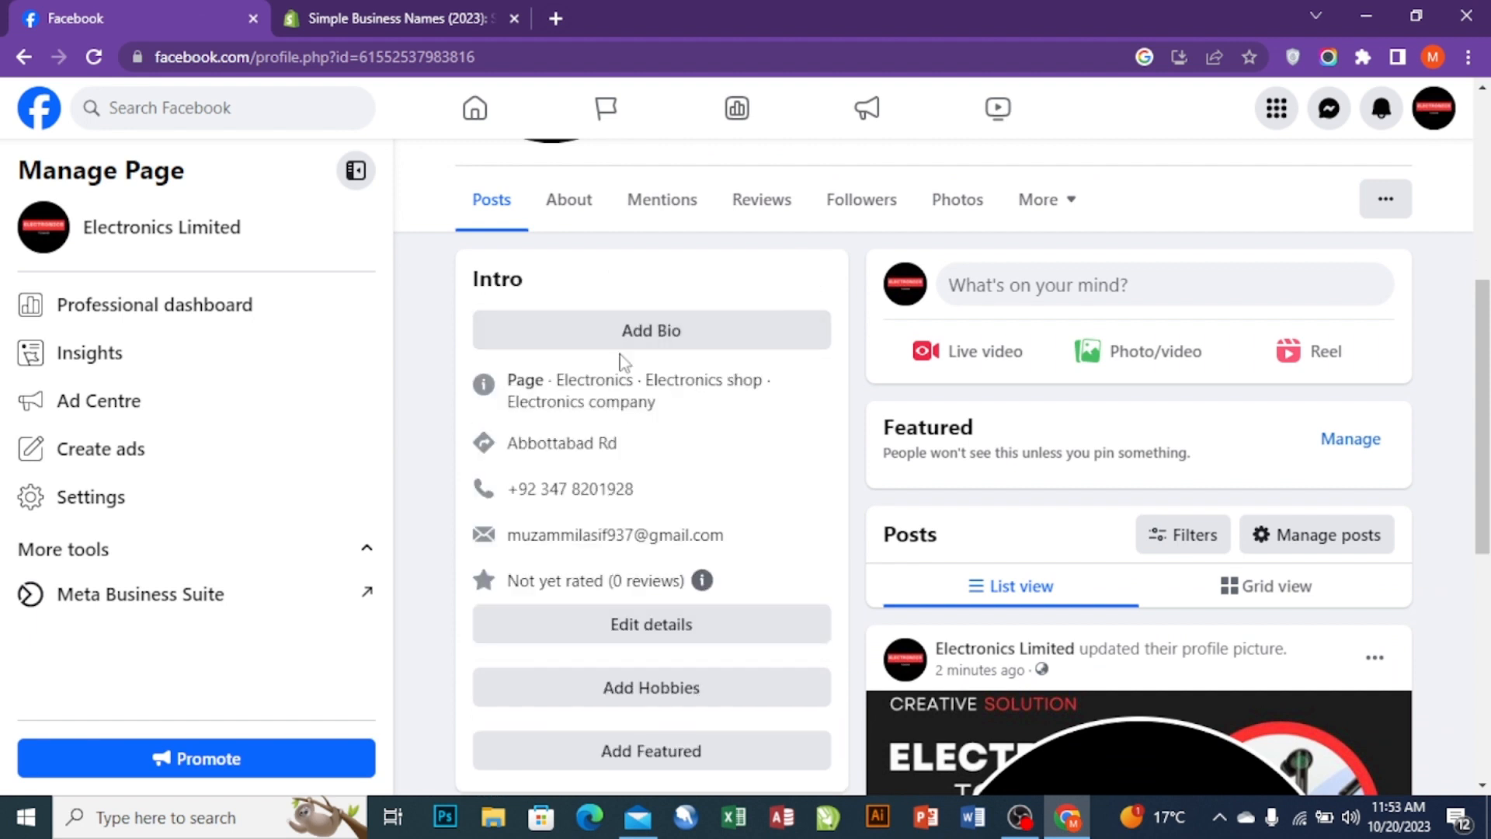
- Write the intro bio "All good Quality Electronics Available Here" in quotes and save it
left_click(622, 334)
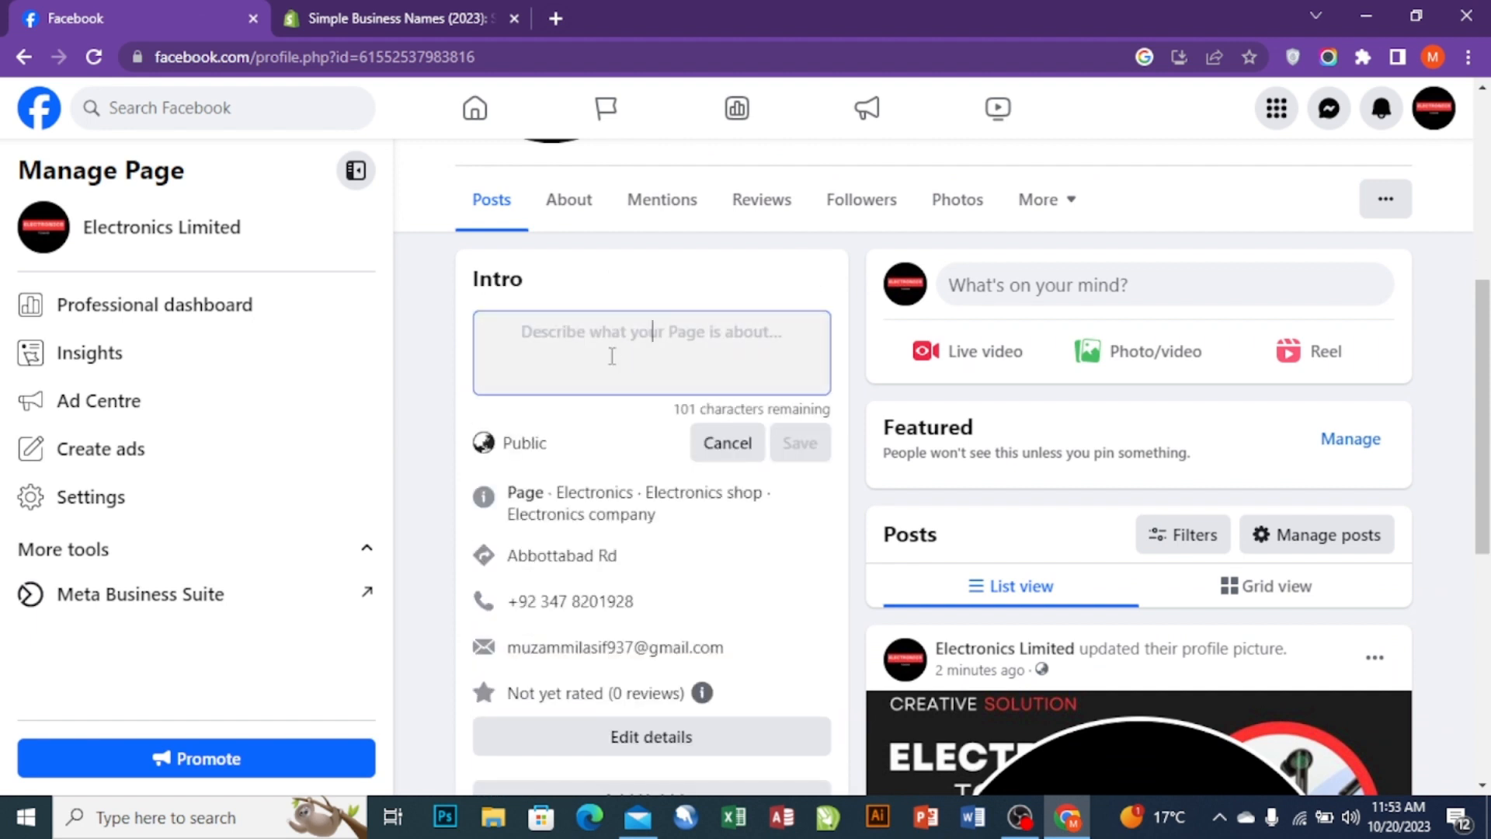
type("All")
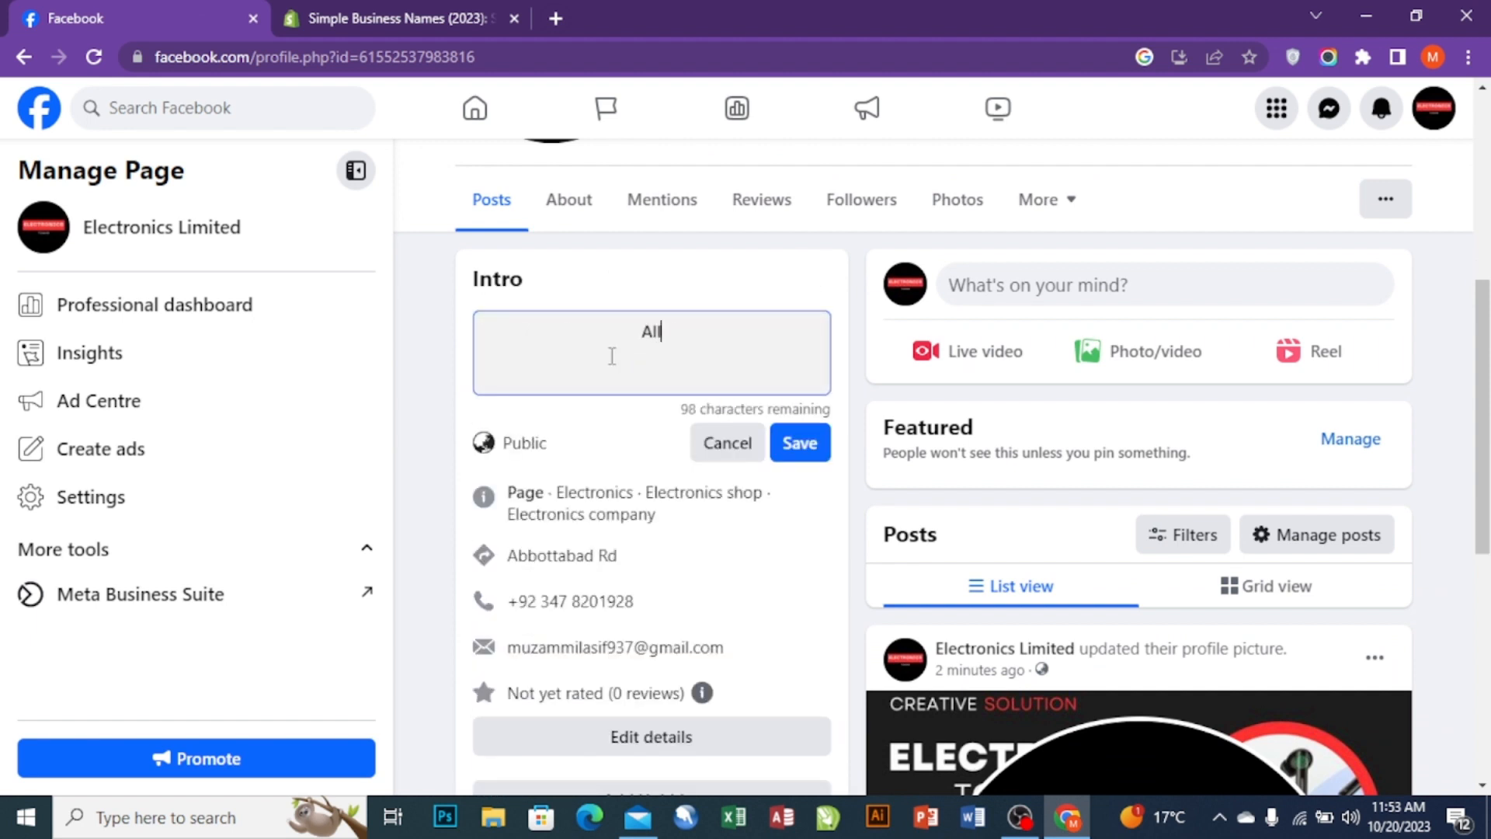
type(" good Quali")
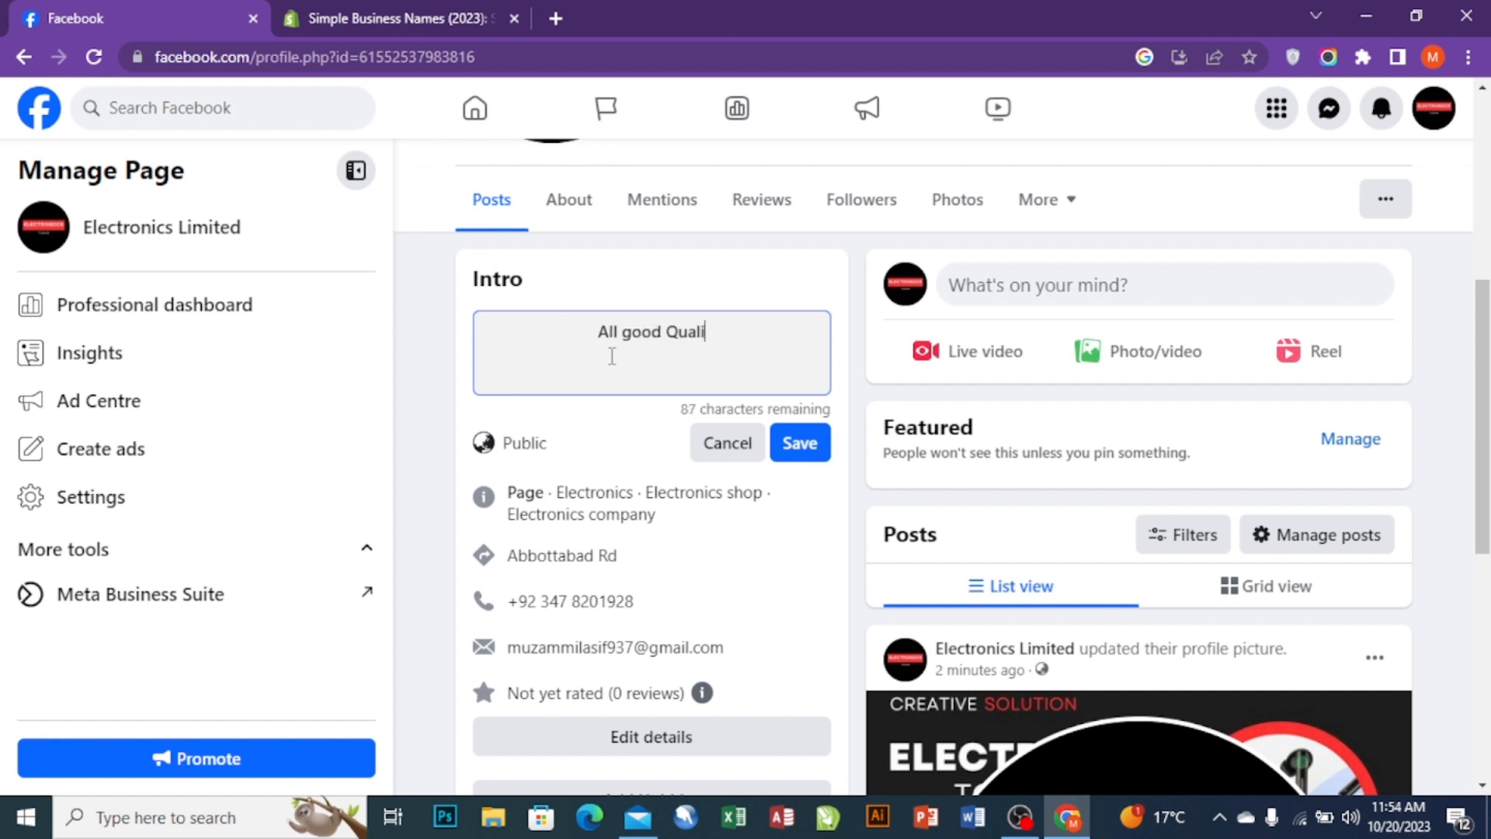
type("ty El")
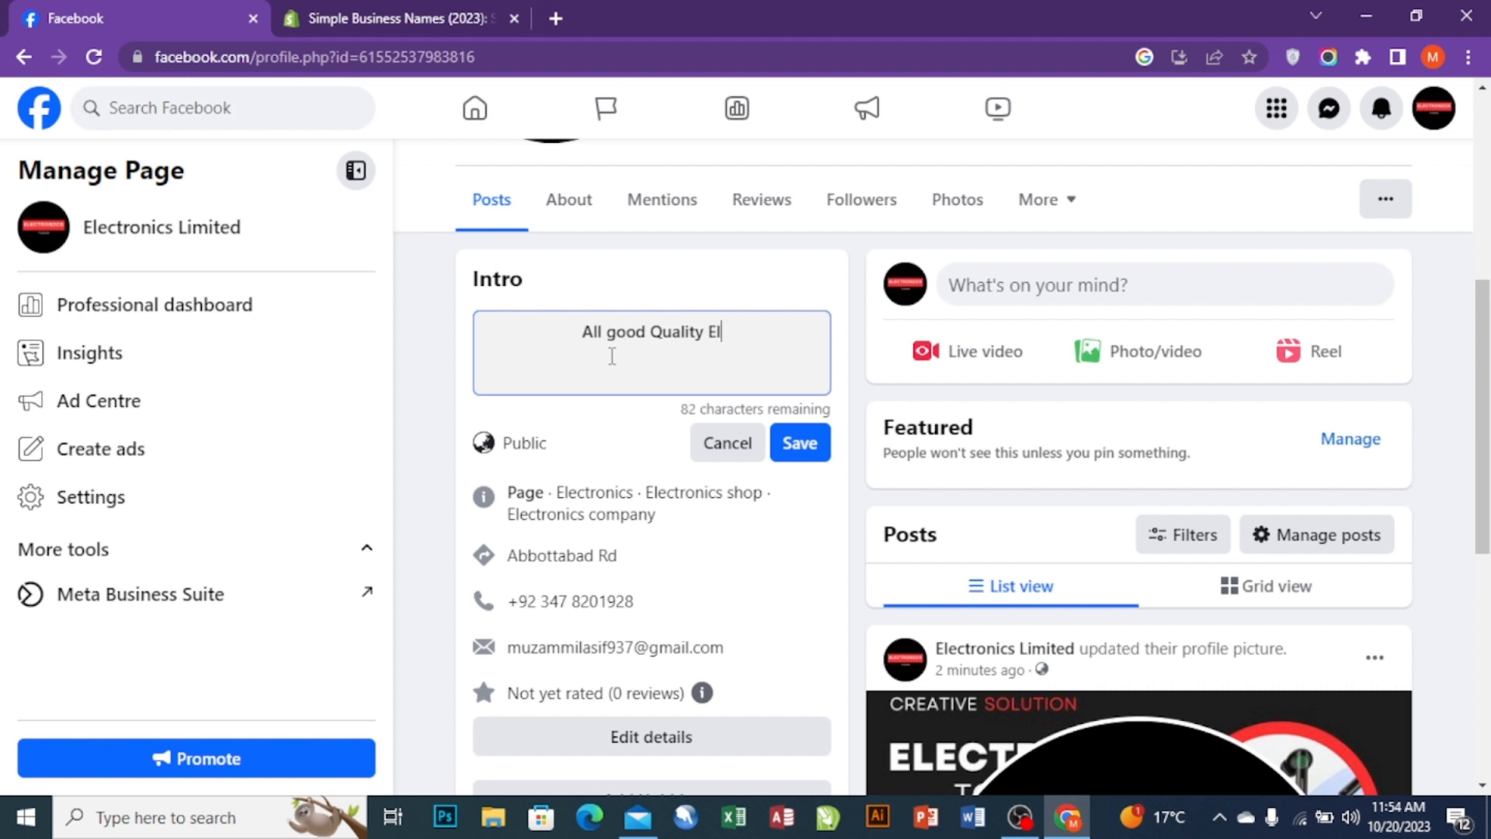
type("ectronuics")
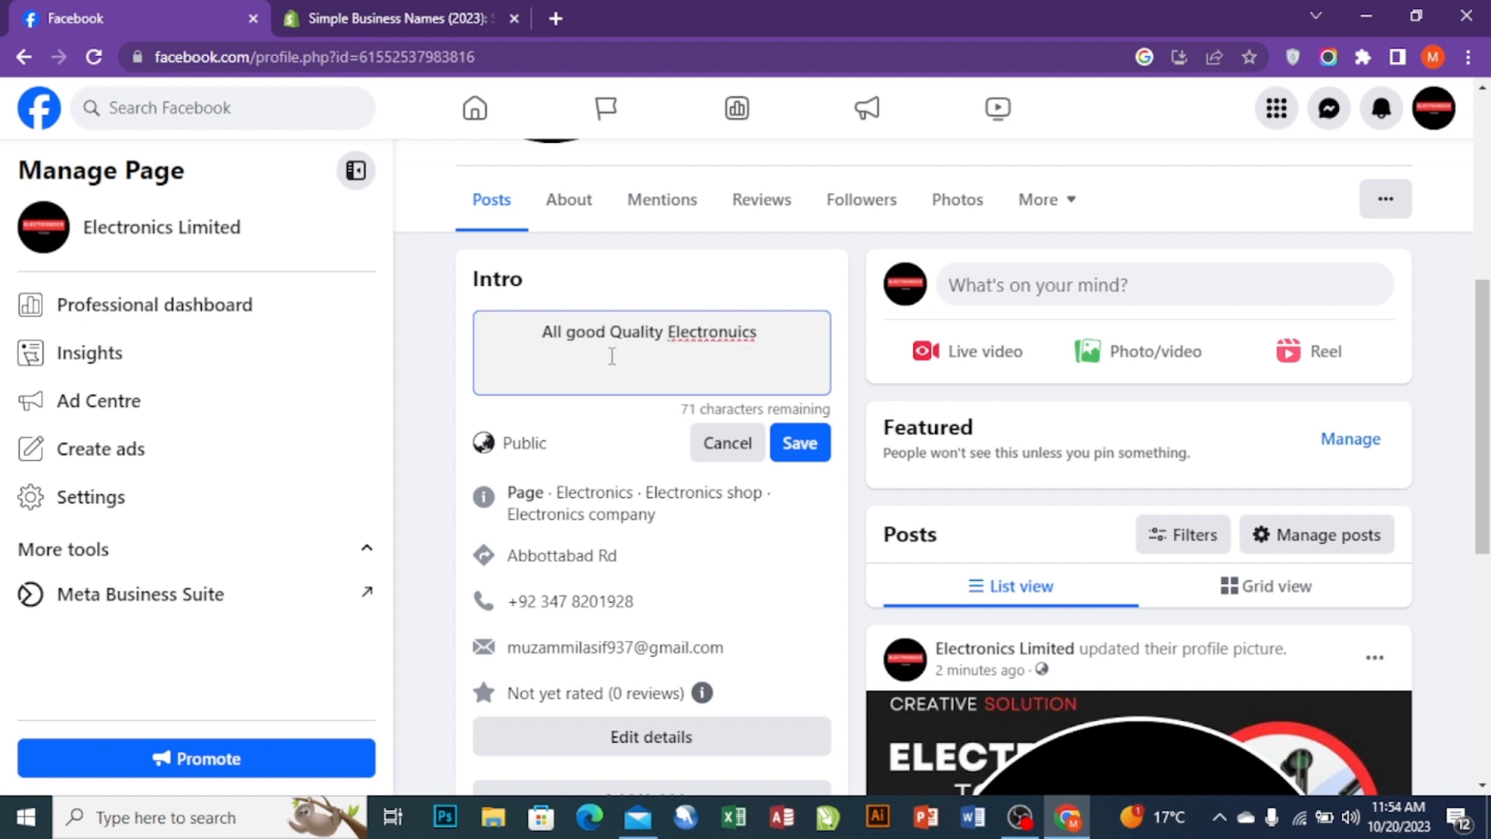
key("BackSpace")
key("BackSpace")
key("BackSpace")
key("BackSpace")
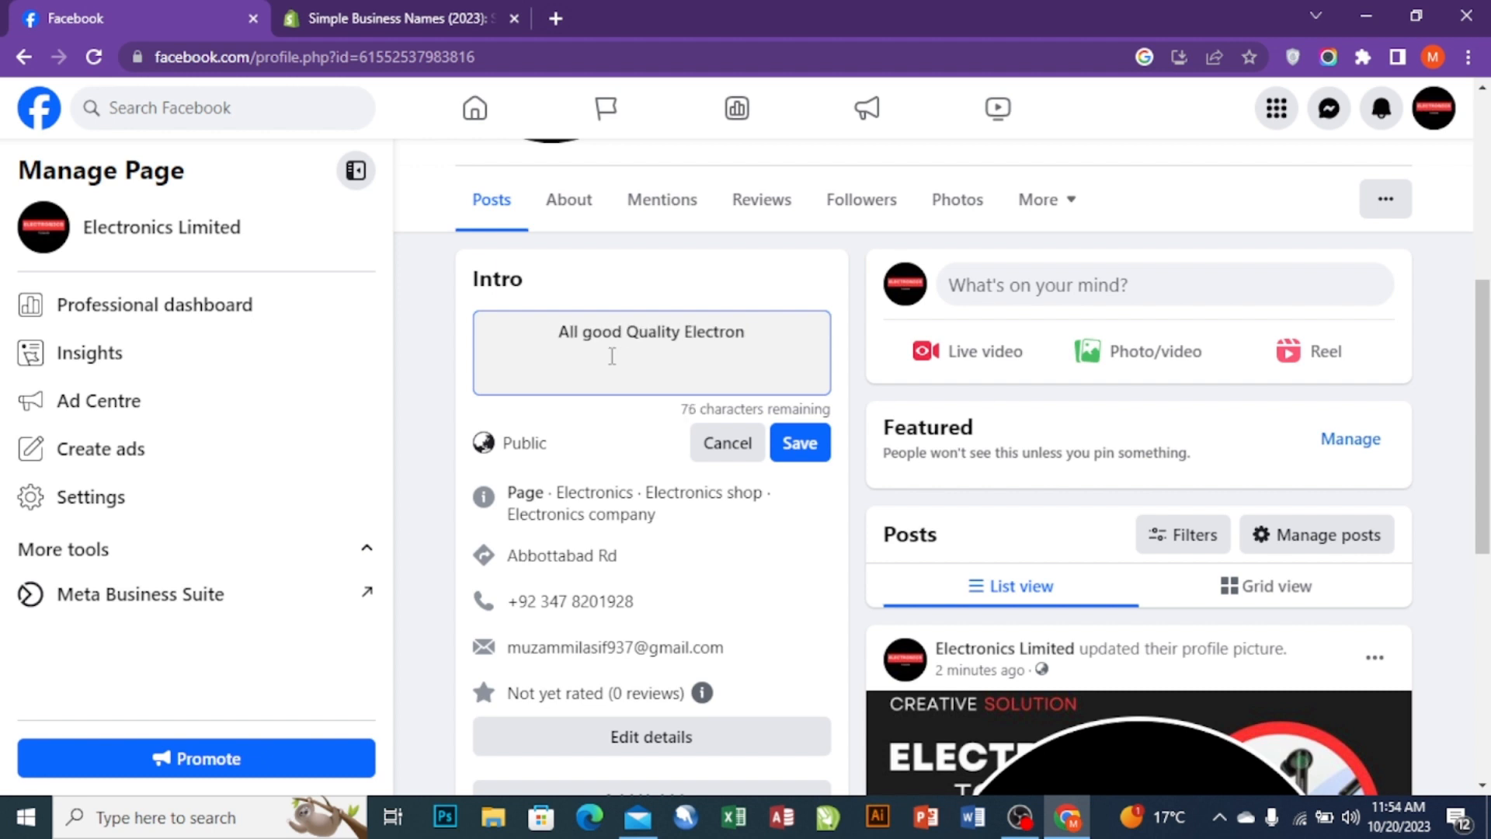
type("cs A")
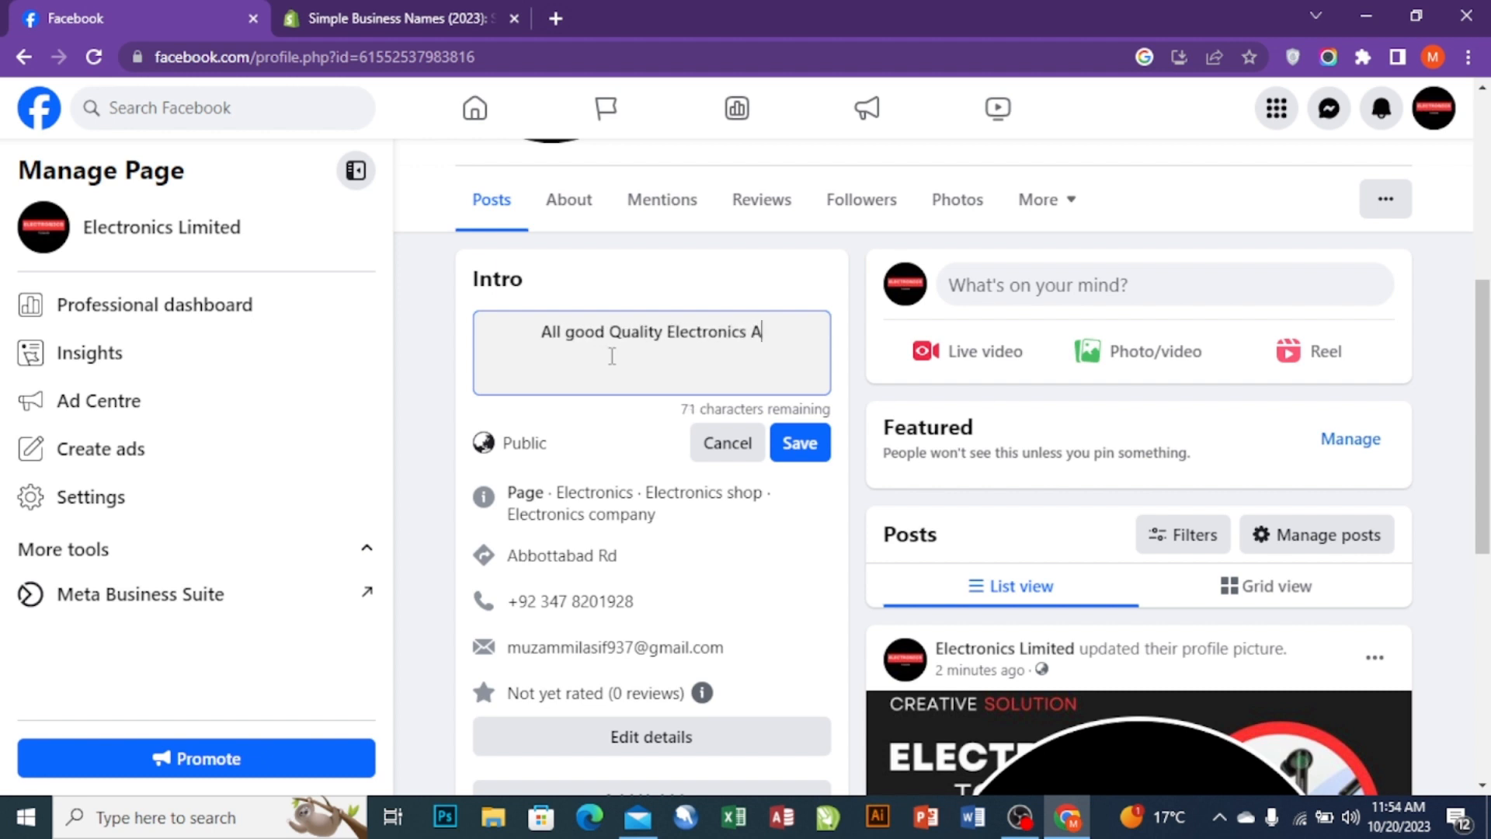
type("vailabl")
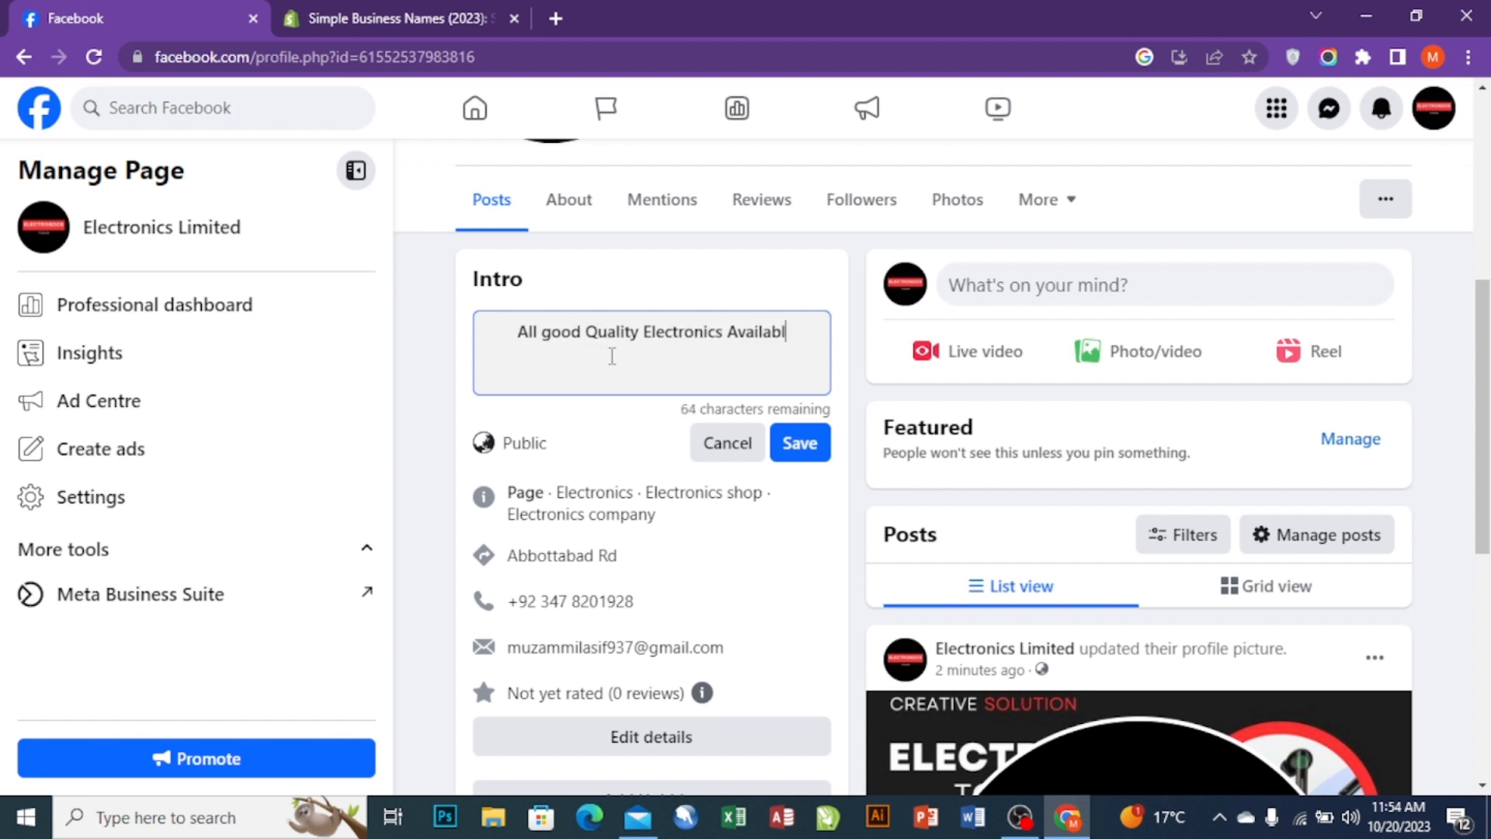
type("e Here")
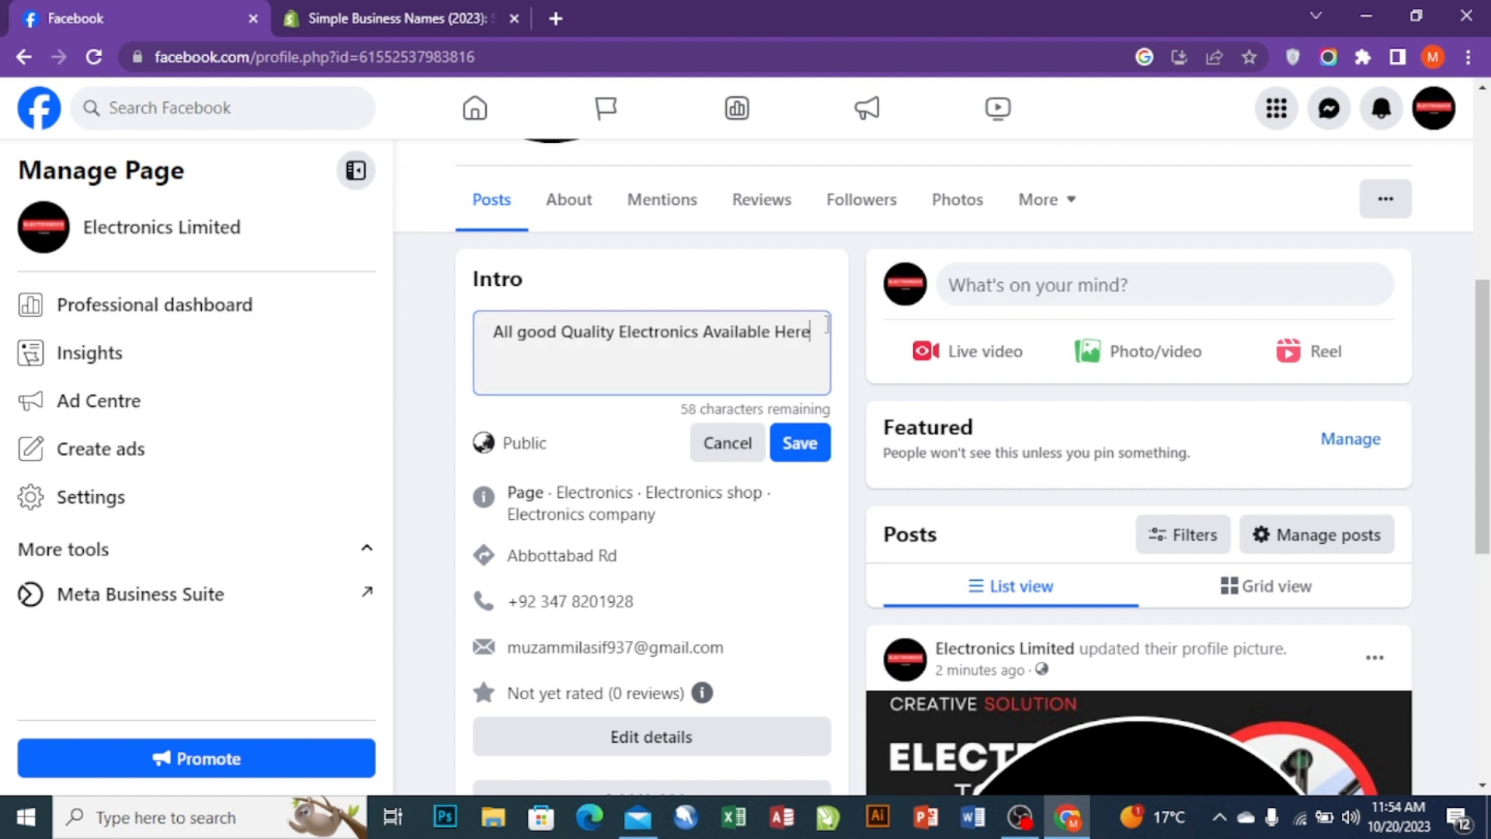
type("\"")
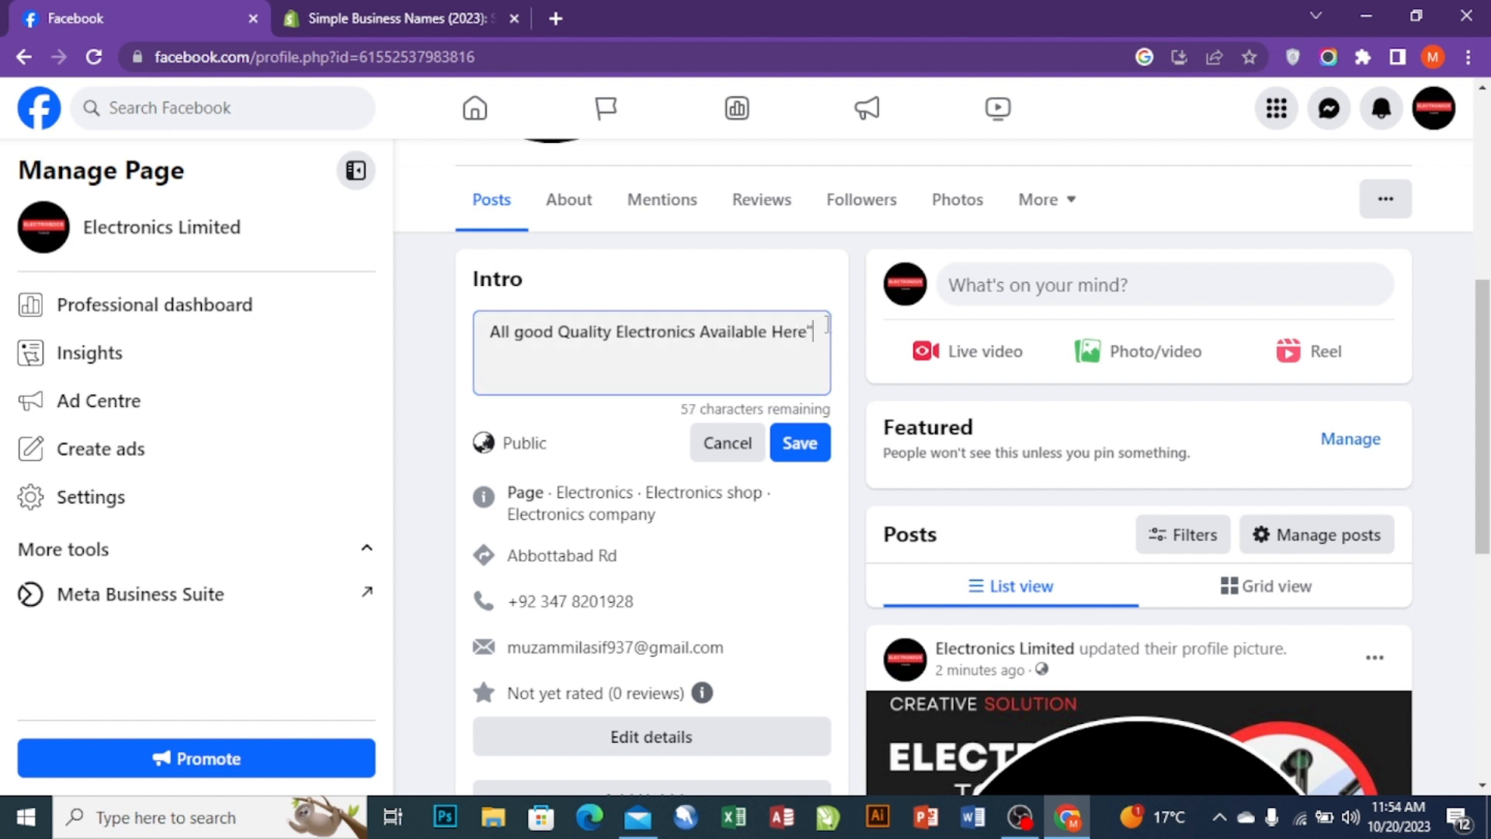
left_click(489, 332)
type("\"")
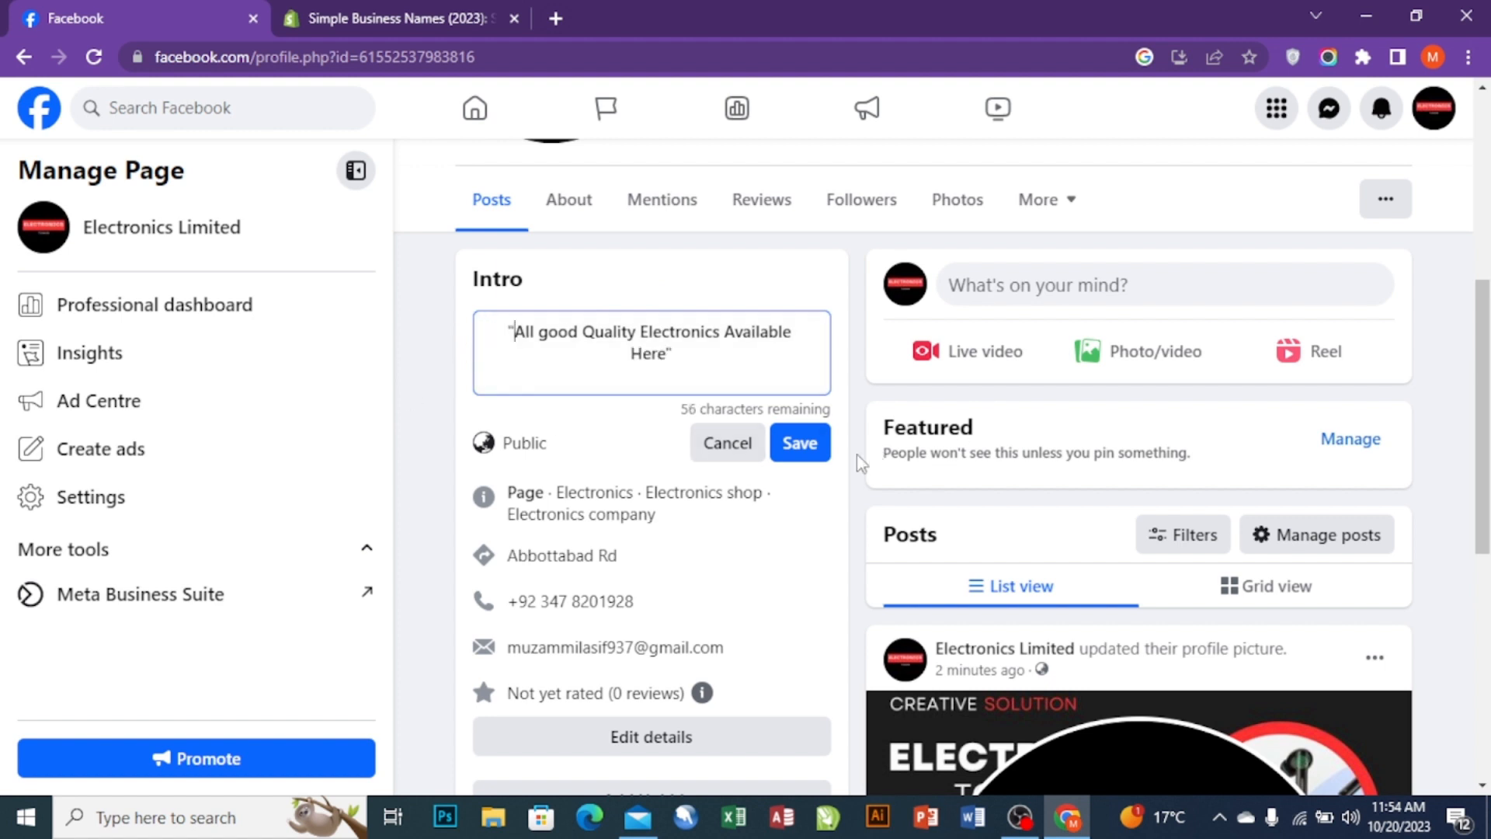
left_click(812, 452)
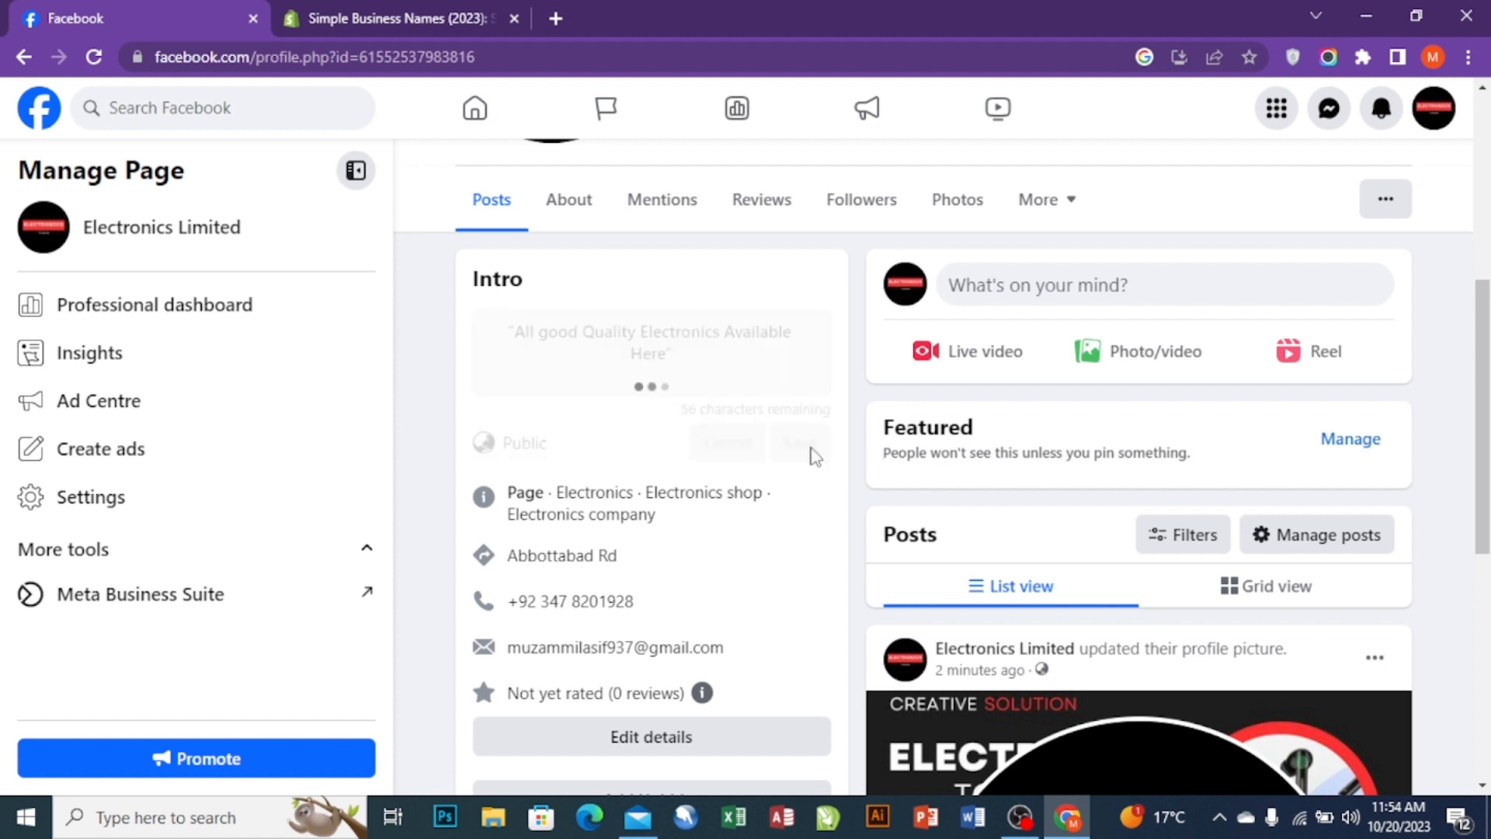
scroll(854, 389, "up", 5)
scroll(699, 482, "down", 3)
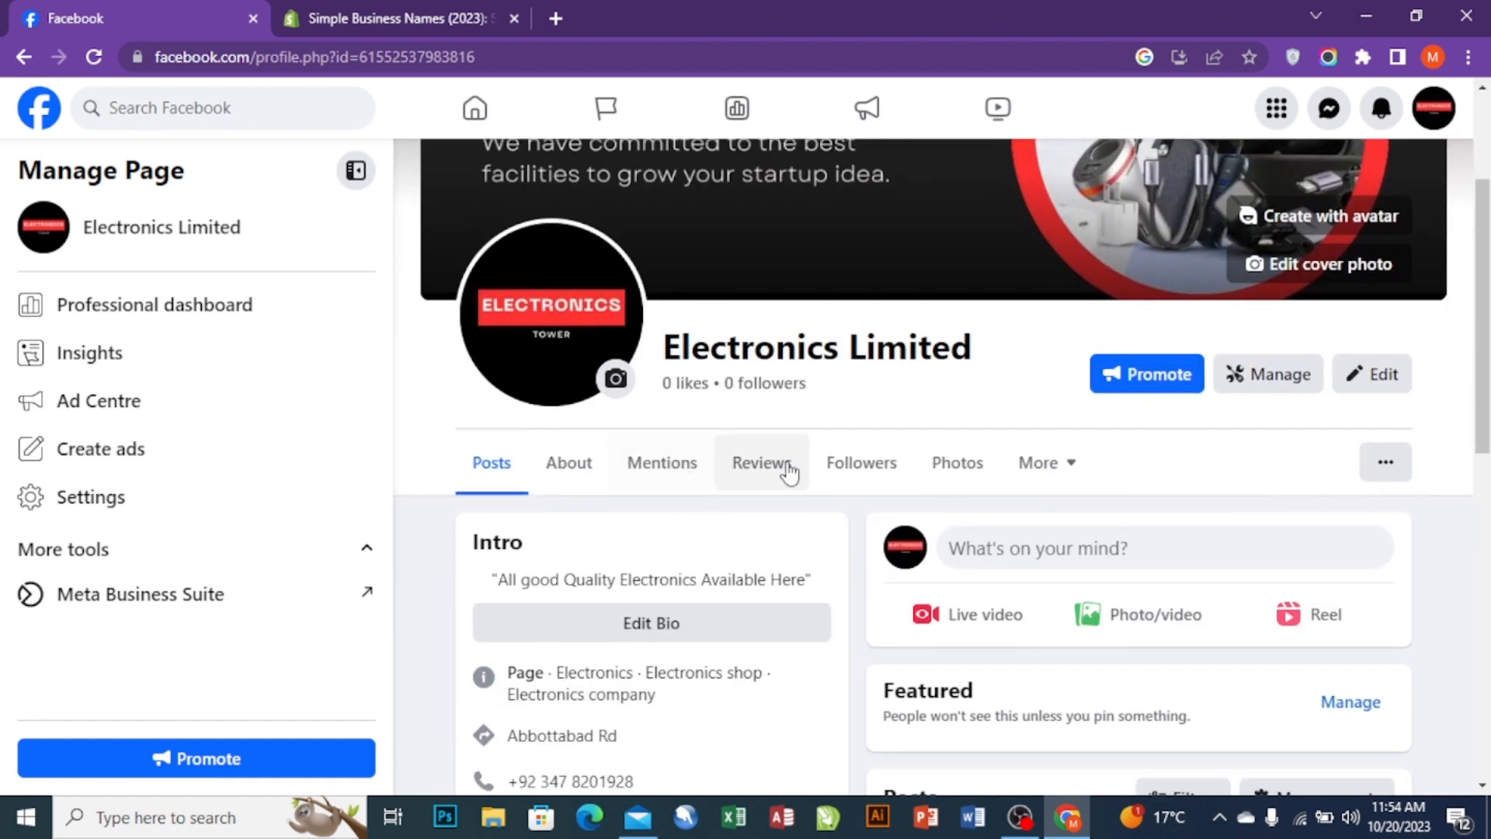
scroll(782, 469, "up", 3)
scroll(855, 435, "down", 9)
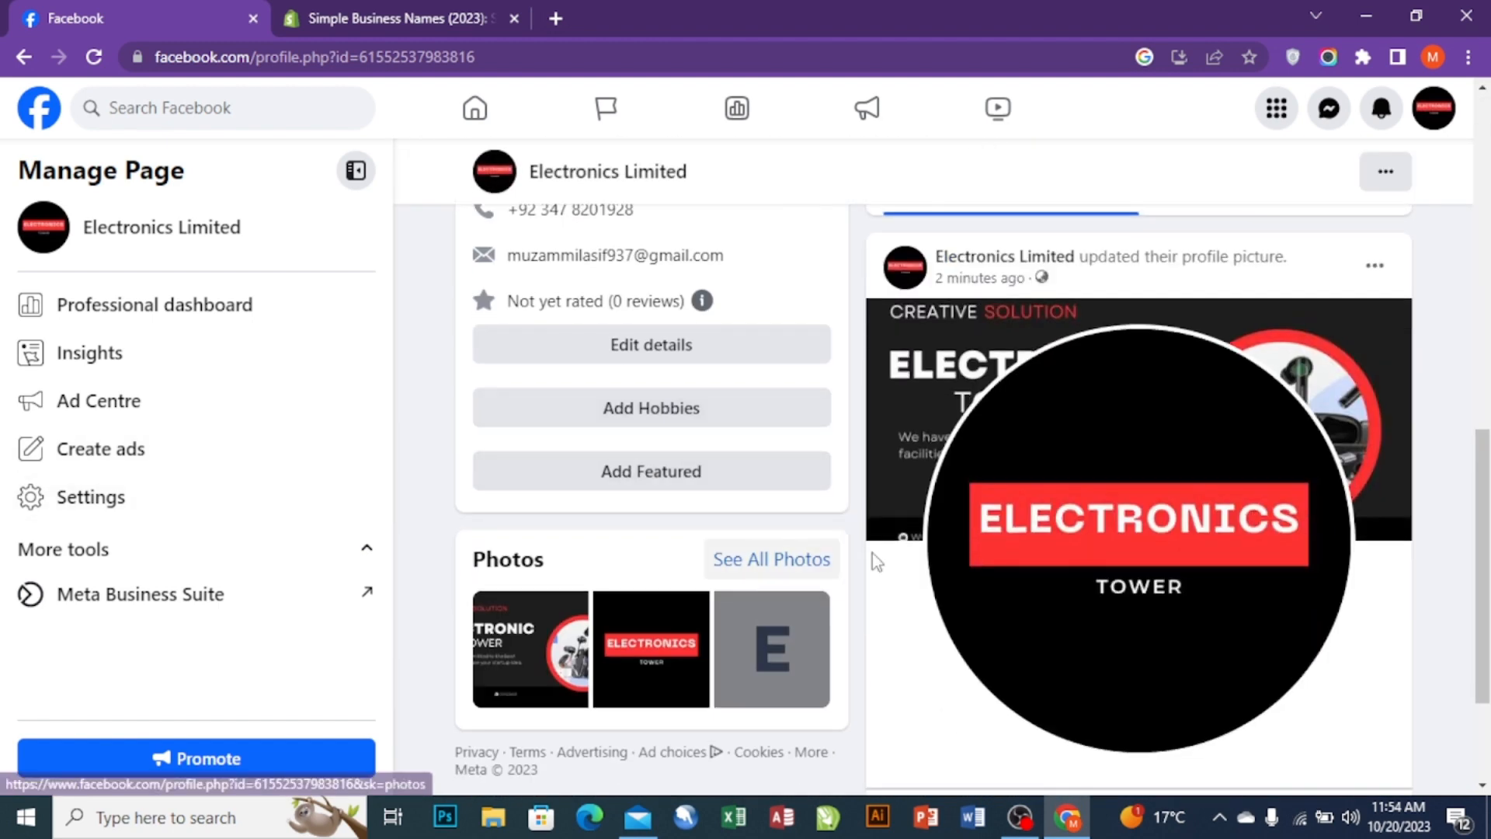
scroll(1041, 347, "up", 3)
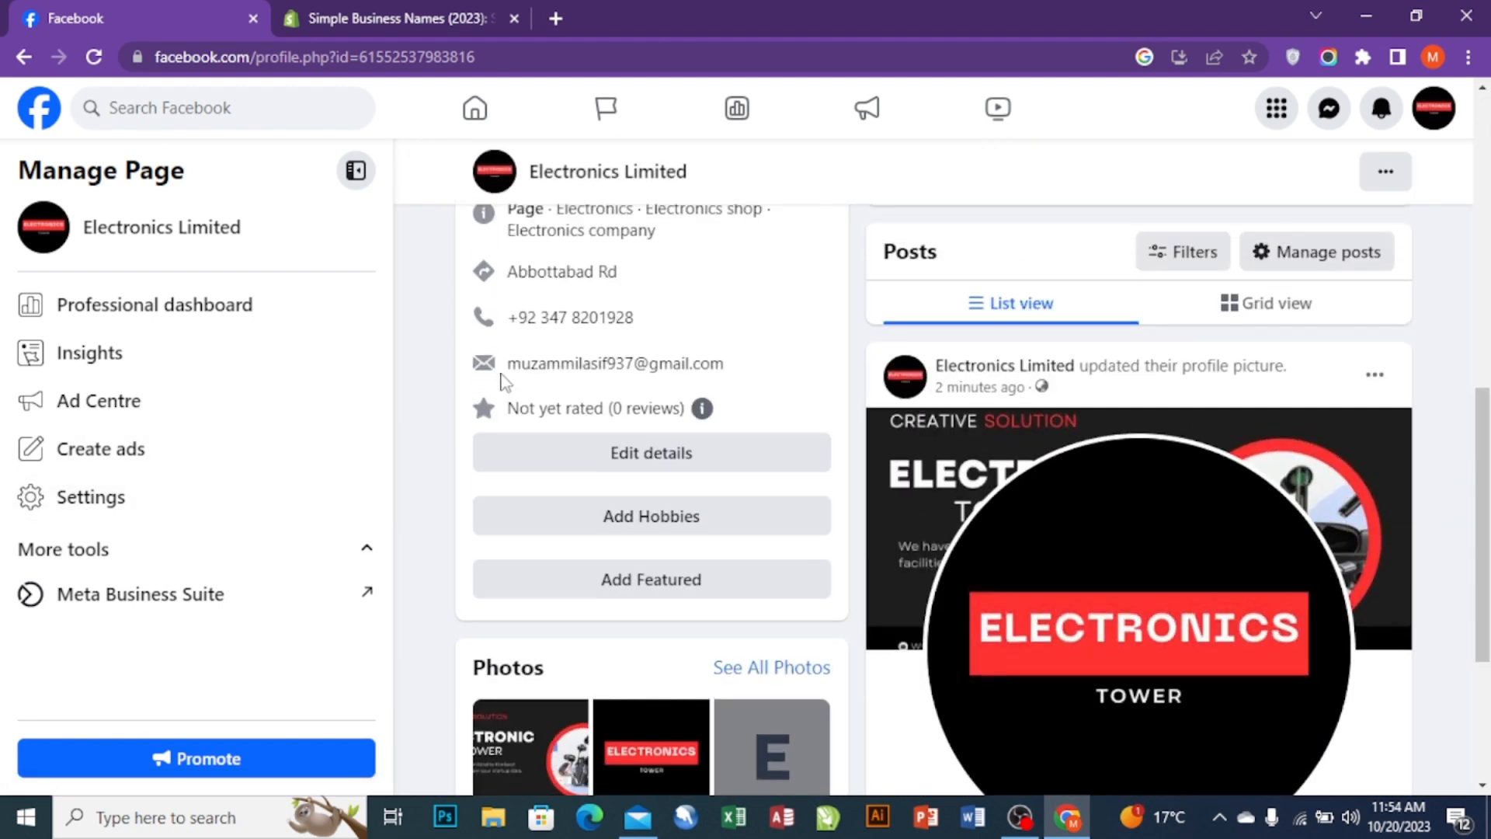
scroll(809, 446, "up", 3)
scroll(94, 410, "up", 1)
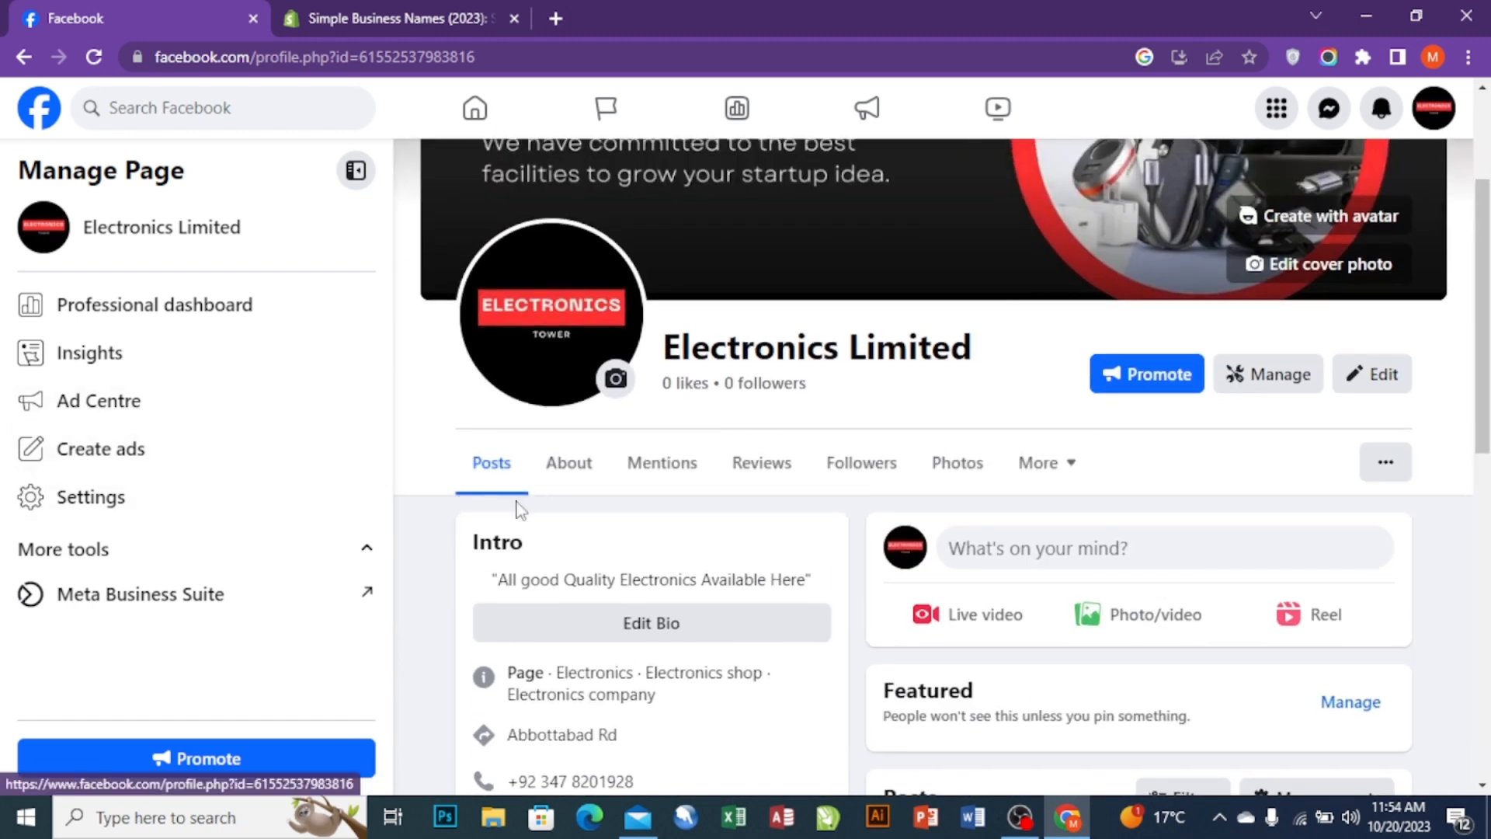